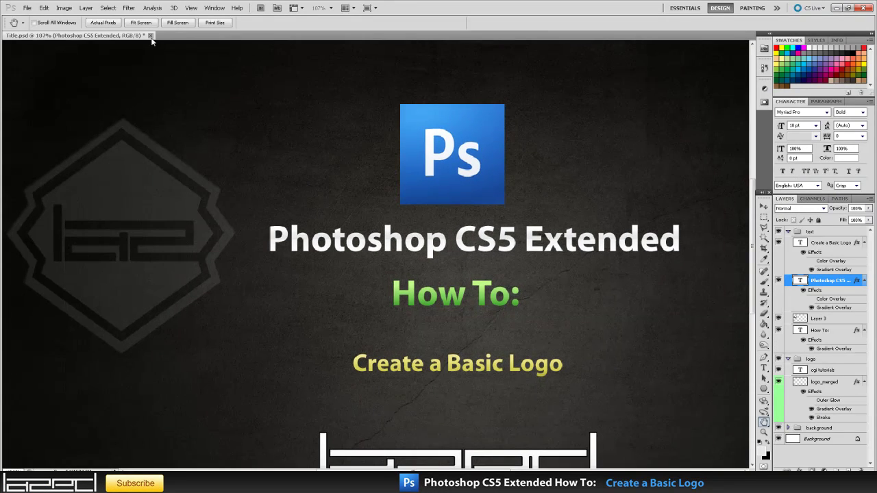
# Close Title.psd without saving its changes
pyautogui.click(150, 35)
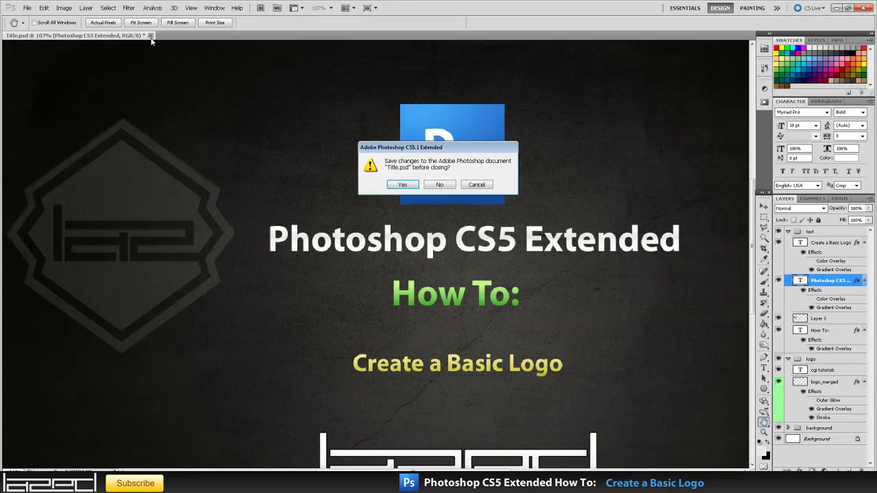
pyautogui.click(440, 185)
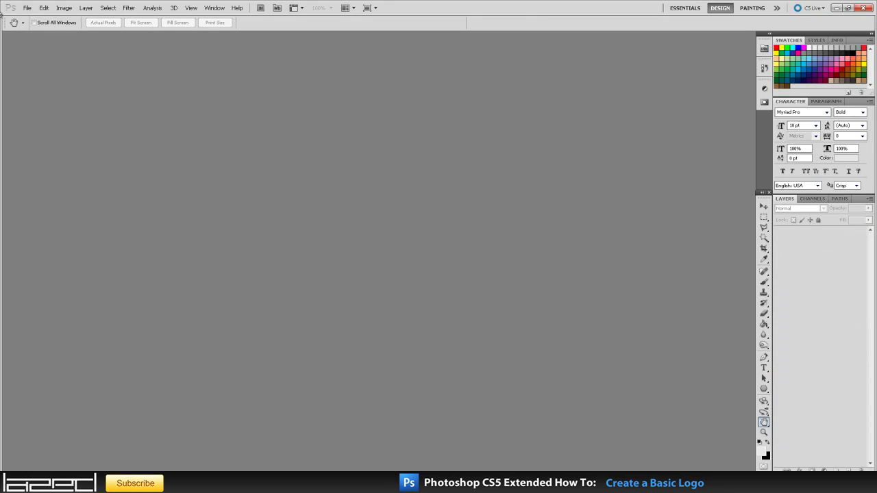
# Create a new document 1024 pixels wide and 1024 pixels high, entering a custom resolution
pyautogui.click(27, 8)
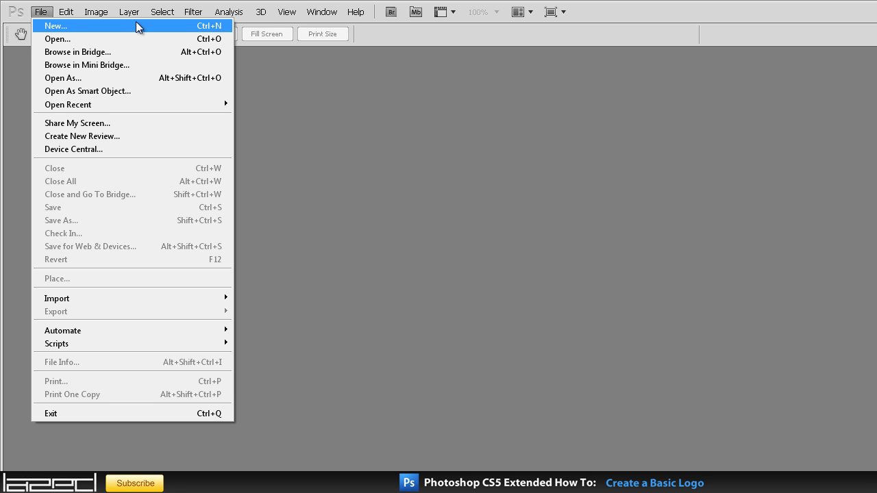
pyautogui.click(56, 27)
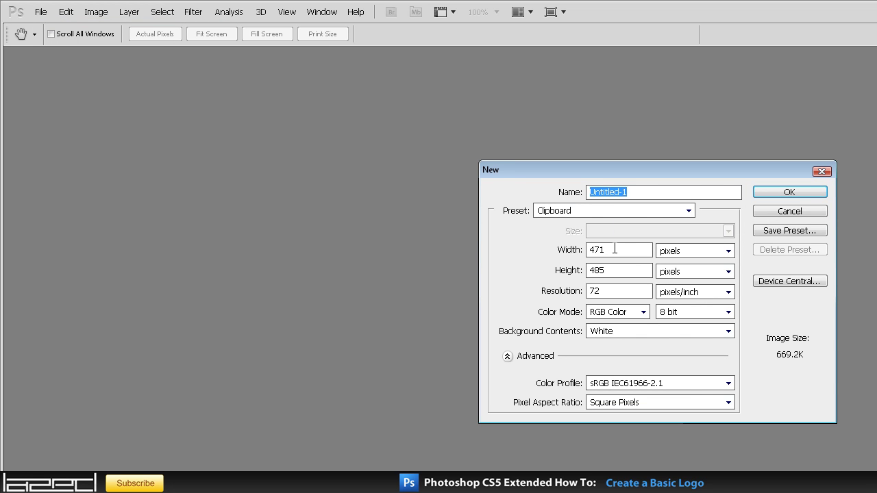
pyautogui.doubleClick(620, 249)
pyautogui.write('10524')
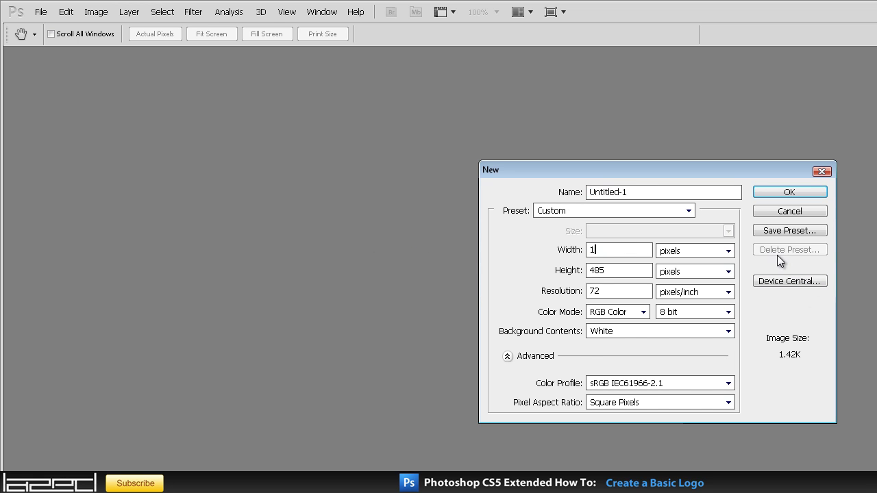
pyautogui.press('BackSpace')
pyautogui.press('BackSpace')
pyautogui.press('BackSpace')
pyautogui.write('24')
pyautogui.doubleClick(613, 272)
pyautogui.write('1024')
pyautogui.doubleClick(613, 293)
pyautogui.write('1')
pyautogui.click(762, 192)
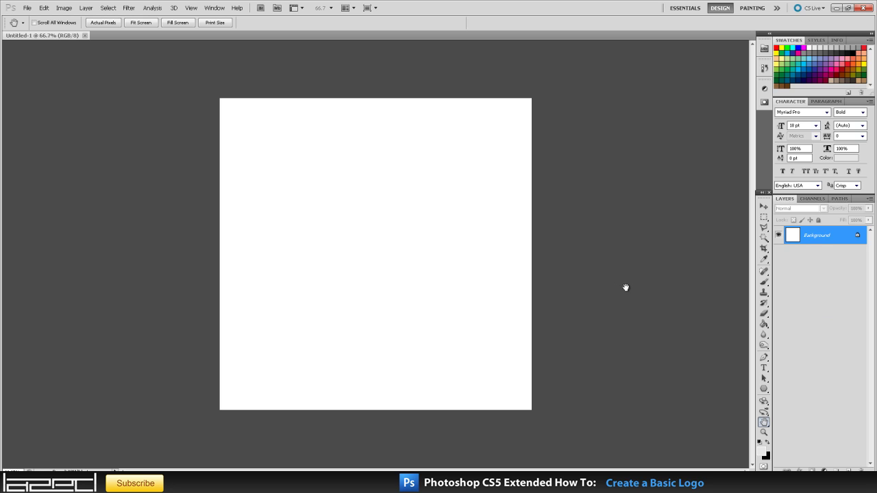
# Set the work area around the canvas to the custom colour #4b4b4b
pyautogui.rightClick(648, 187)
pyautogui.click(665, 210)
pyautogui.rightClick(648, 234)
pyautogui.click(669, 270)
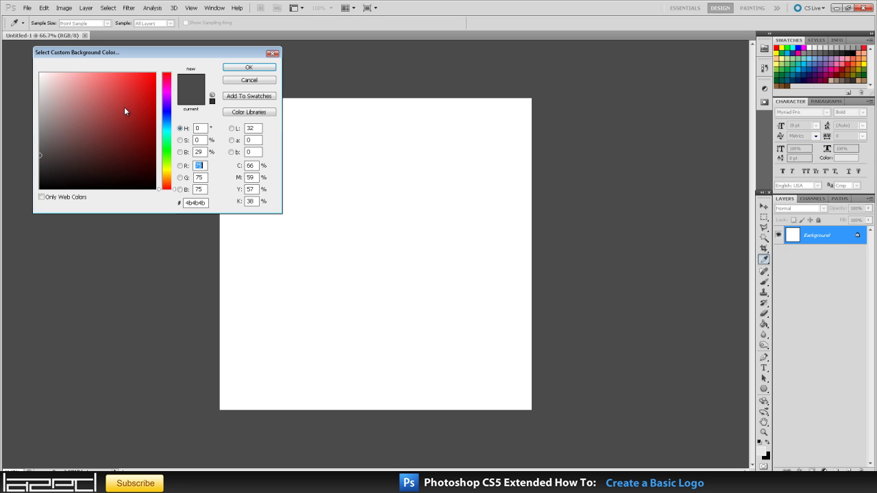
pyautogui.click(249, 67)
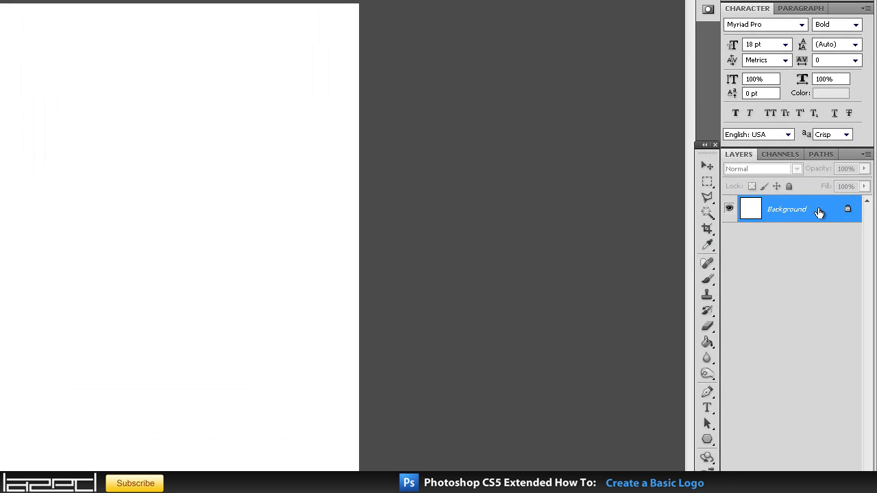
# Convert the Background into the regular layer Layer 0 and give it a #1e1e1e Color Overlay
pyautogui.doubleClick(824, 222)
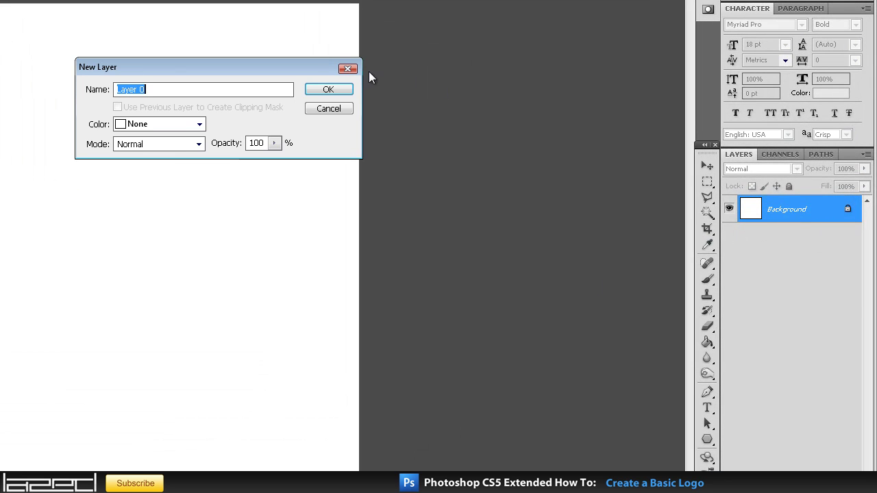
pyautogui.click(322, 90)
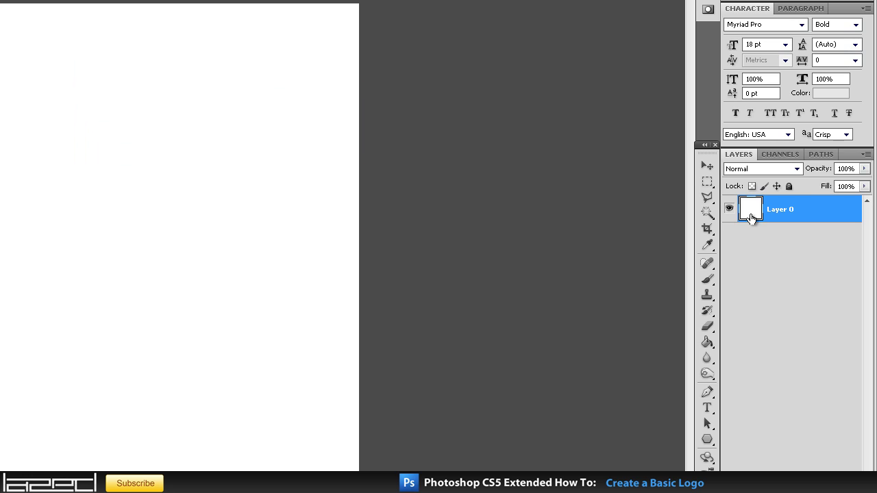
pyautogui.doubleClick(815, 209)
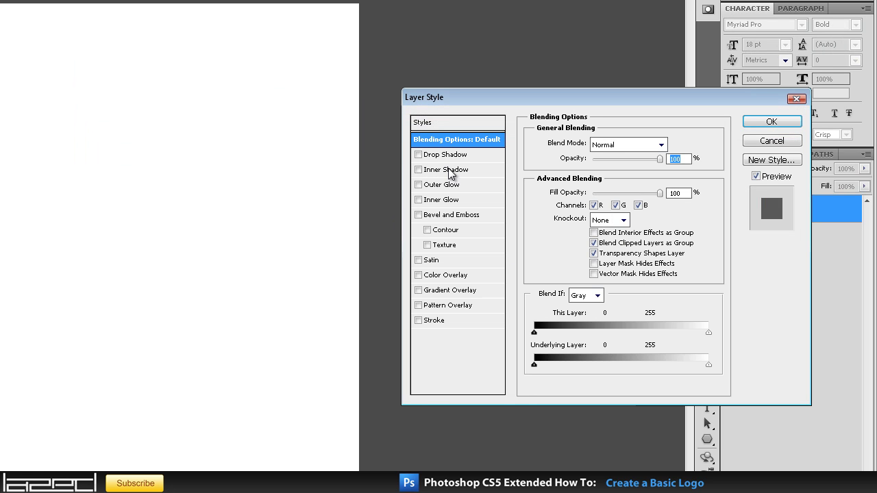
pyautogui.click(445, 275)
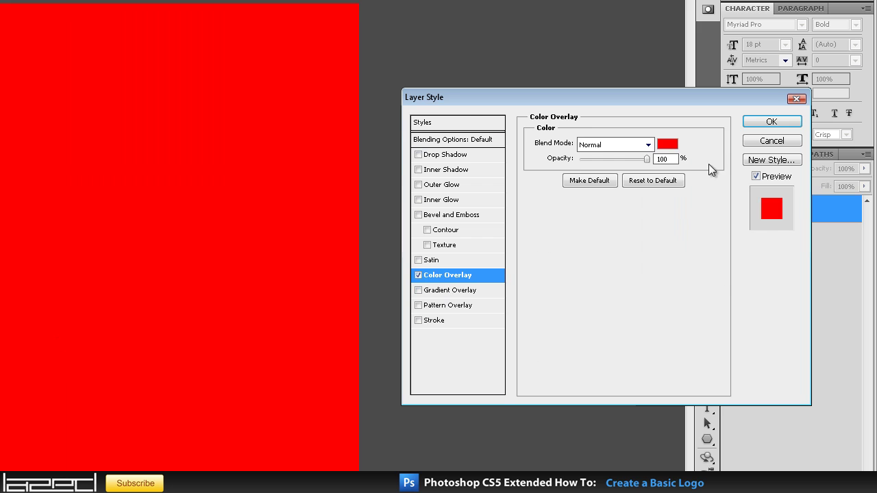
pyautogui.click(668, 145)
pyautogui.click(14, 214)
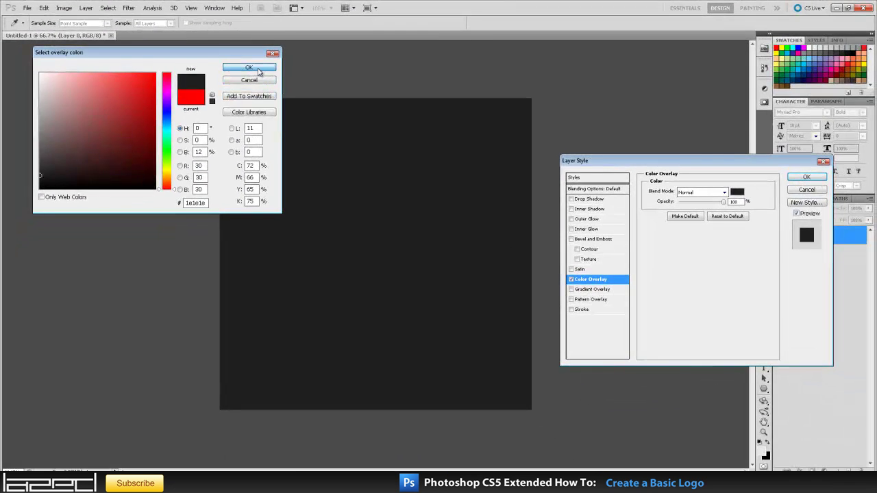
pyautogui.click(263, 82)
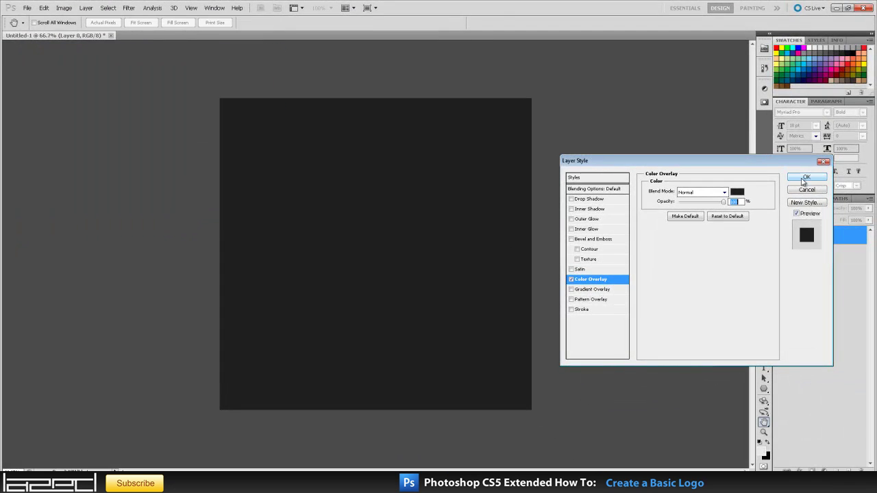
pyautogui.click(804, 178)
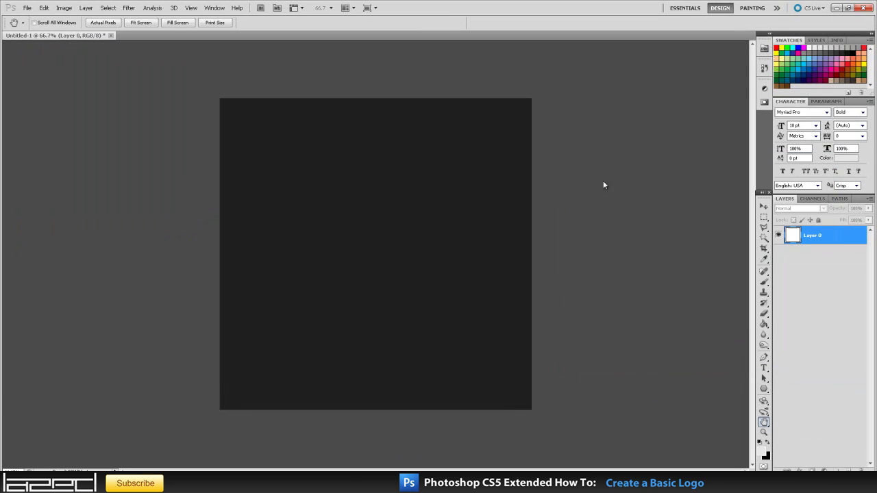
# Activate the Polygon Tool from the group of shape tools
pyautogui.click(764, 389)
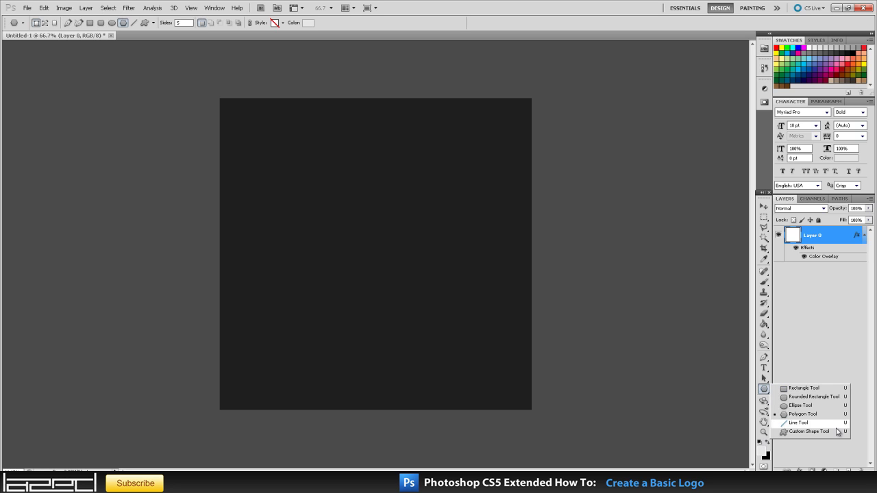
pyautogui.click(762, 389)
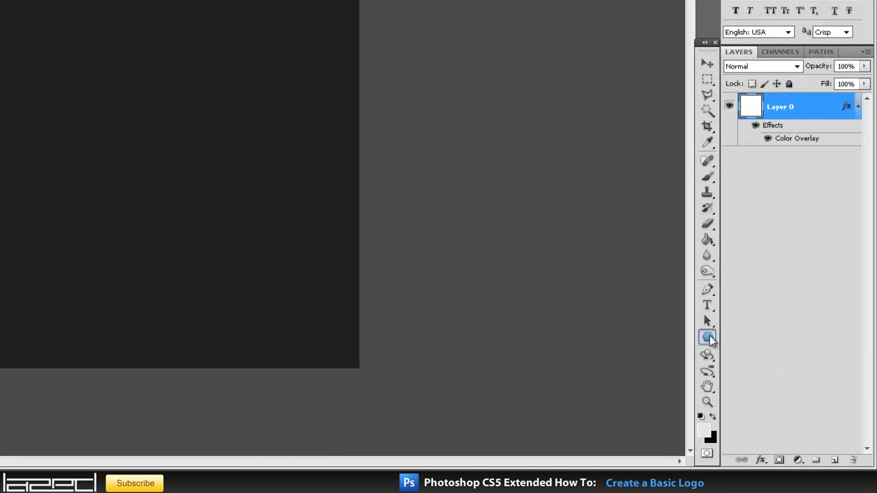
pyautogui.click(763, 390)
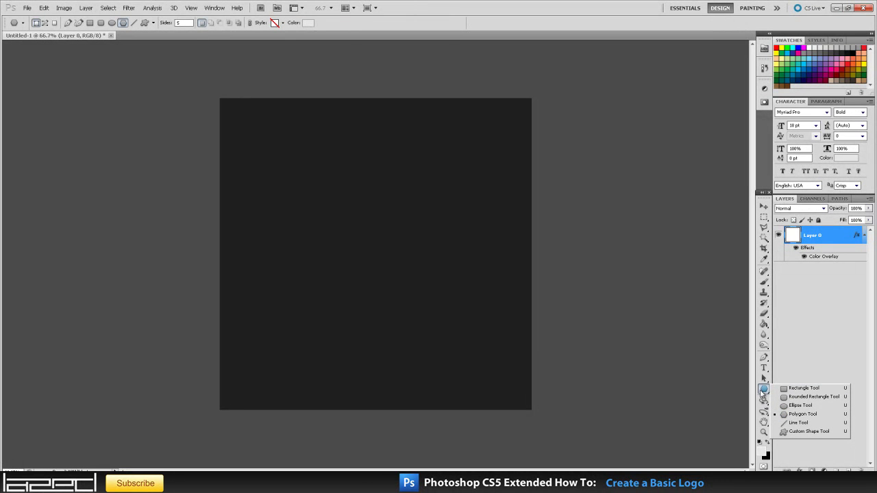
pyautogui.click(807, 415)
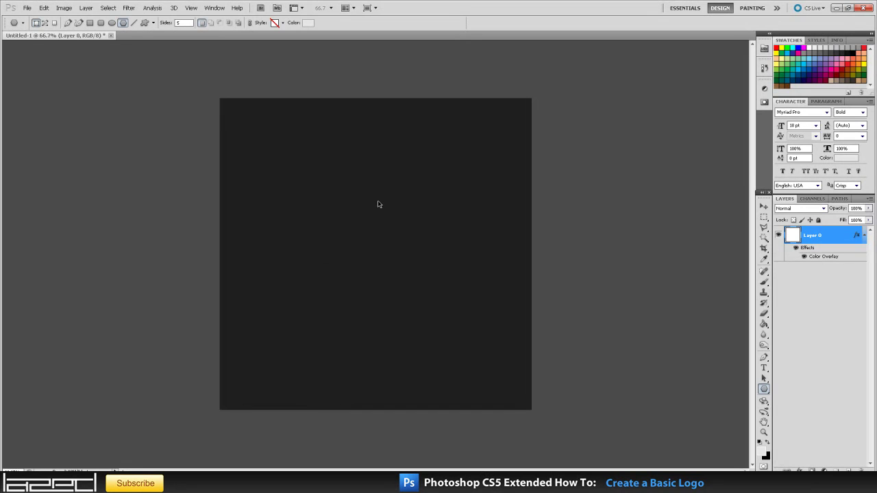
# Show the rulers and place a vertical and a horizontal guide crossing at the canvas centre, at about 13 on each ruler
pyautogui.hotkey('ctrl', 'r')
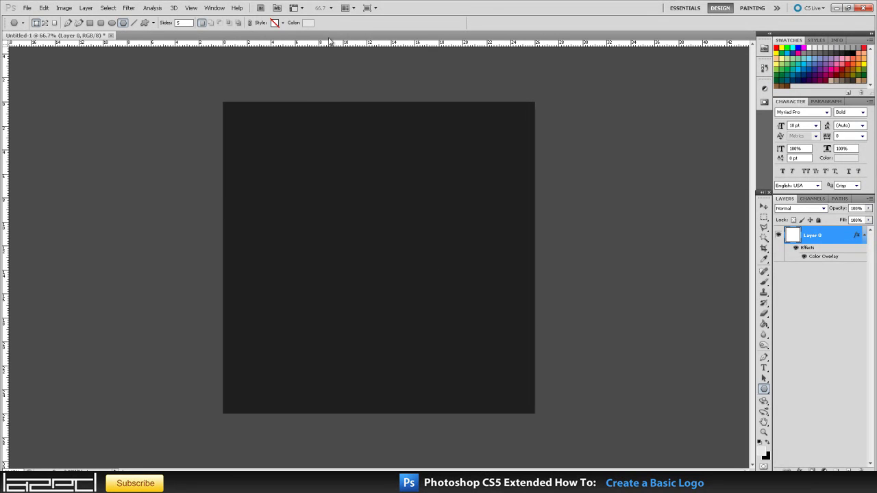
pyautogui.click(191, 8)
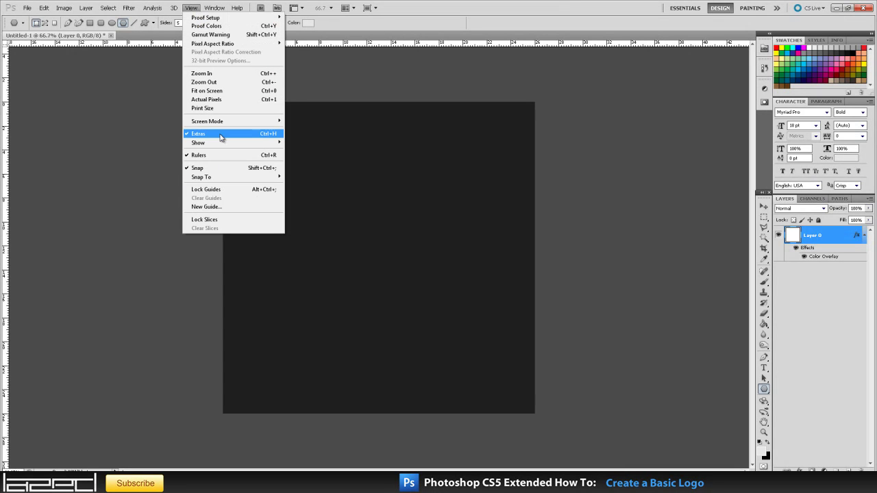
pyautogui.click(468, 92)
pyautogui.moveTo(7, 217); pyautogui.dragTo(349, 213)
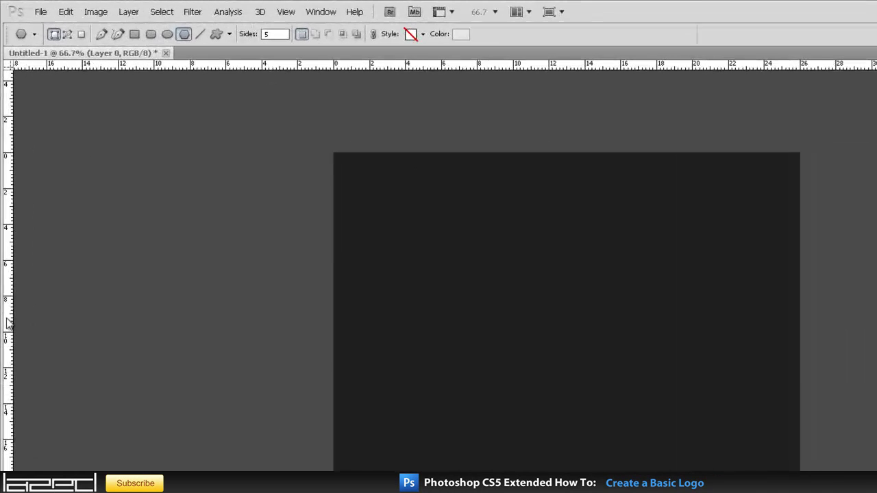
pyautogui.moveTo(525, 319); pyautogui.dragTo(569, 319)
pyautogui.moveTo(529, 66); pyautogui.dragTo(510, 383)
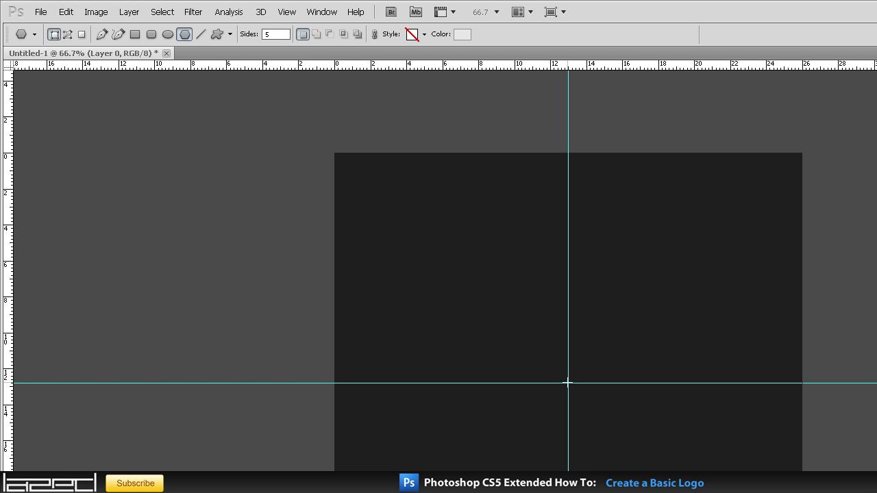
# Draw a five-sided polygon outward from the guides' intersection, about 20 ruler units wide, with one corner pointing straight up
pyautogui.moveTo(568, 382); pyautogui.dragTo(565, 176)
pyautogui.moveTo(566, 175); pyautogui.dragTo(552, 193)
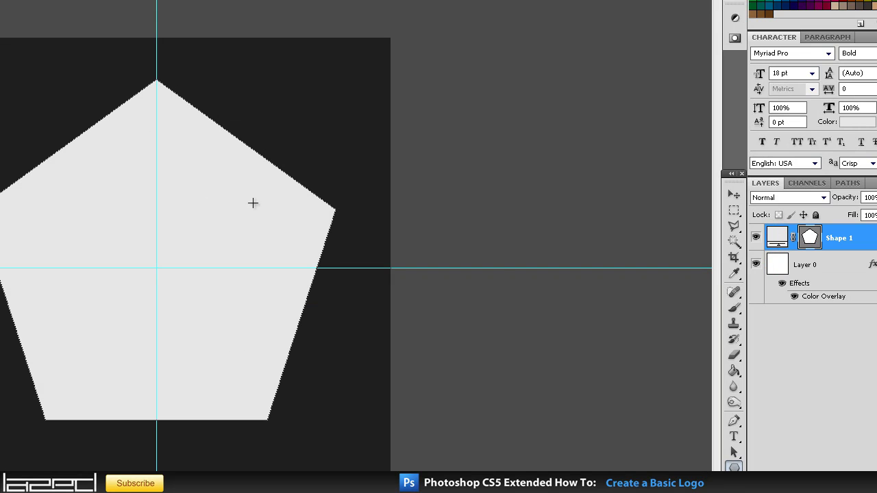
pyautogui.press('v')
# Duplicate the pentagon's shape layer, keeping the suggested name
pyautogui.rightClick(850, 237)
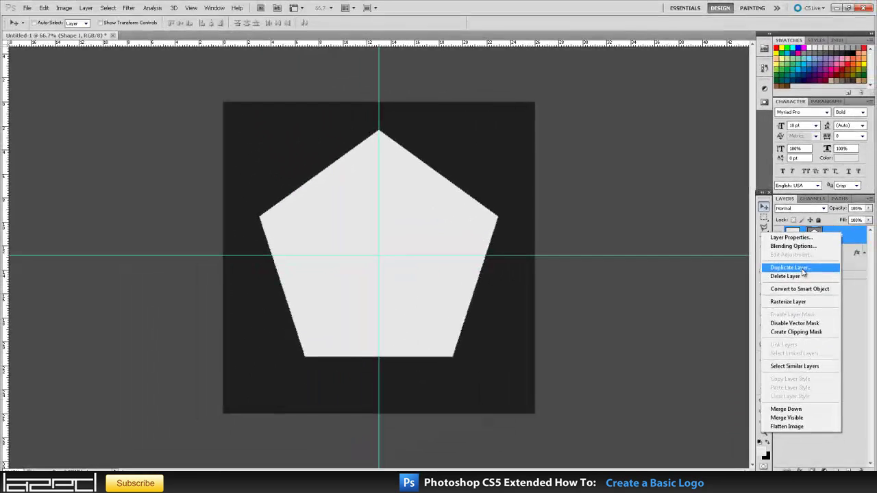
pyautogui.click(774, 285)
pyautogui.click(516, 149)
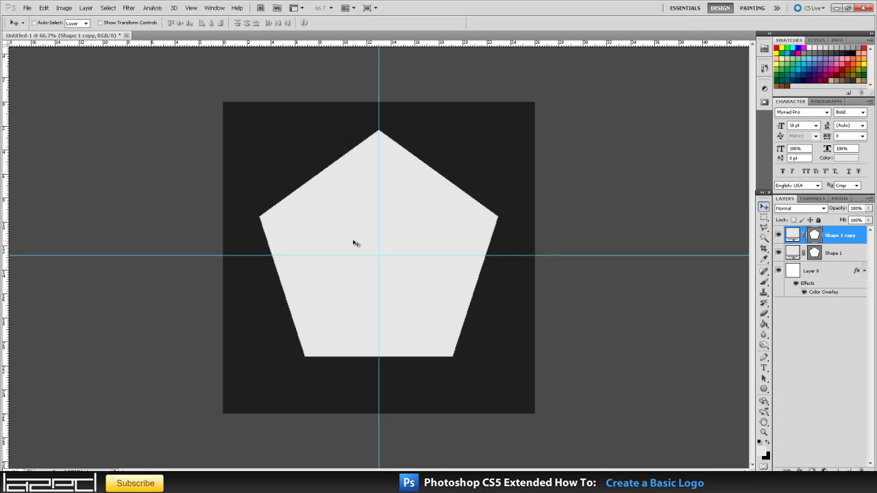
# Flip the copied pentagon vertically and move it straight down to about Y 651 px, its point meeting the canvas's lower edge
pyautogui.hotkey('ctrl', 't')
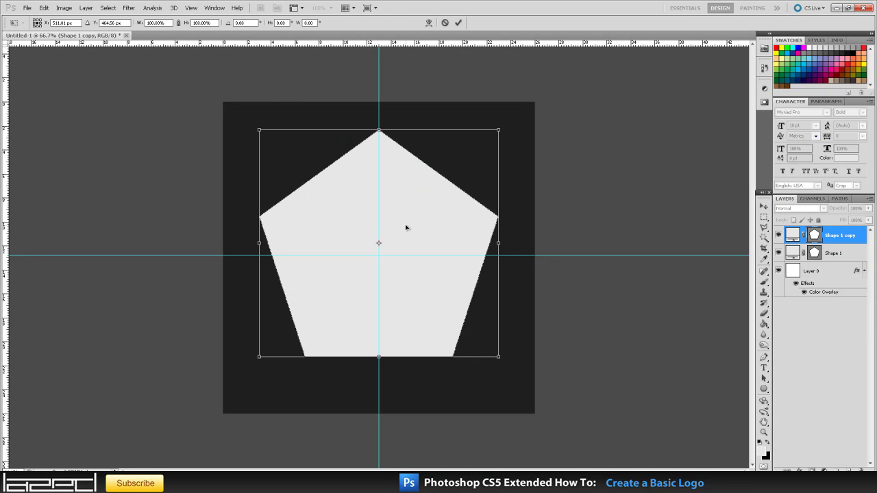
pyautogui.rightClick(415, 203)
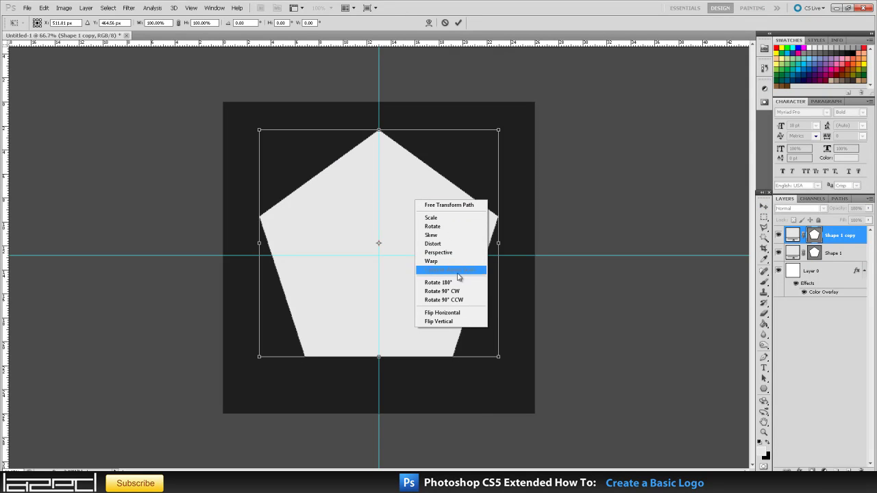
pyautogui.click(457, 323)
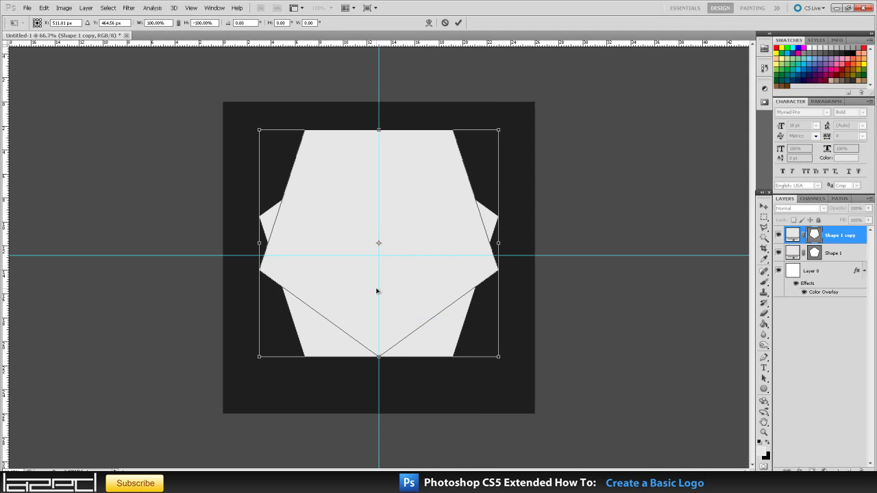
pyautogui.moveTo(355, 178); pyautogui.dragTo(352, 234)
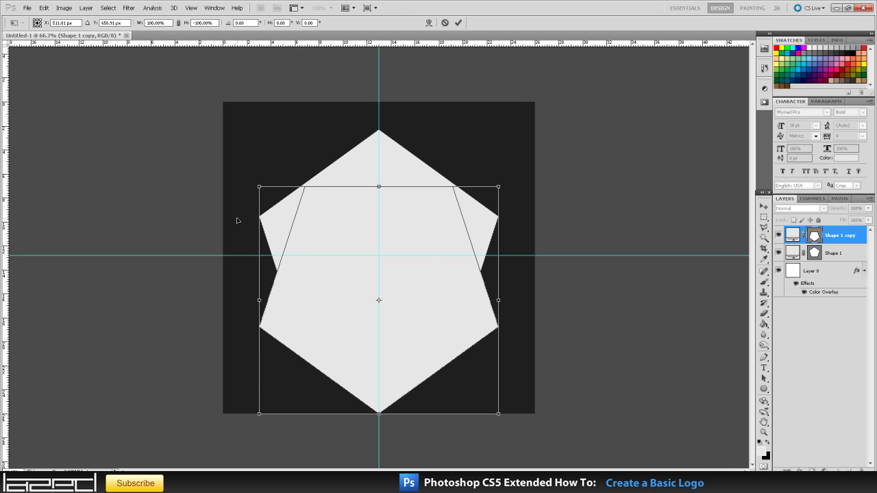
pyautogui.press('Return')
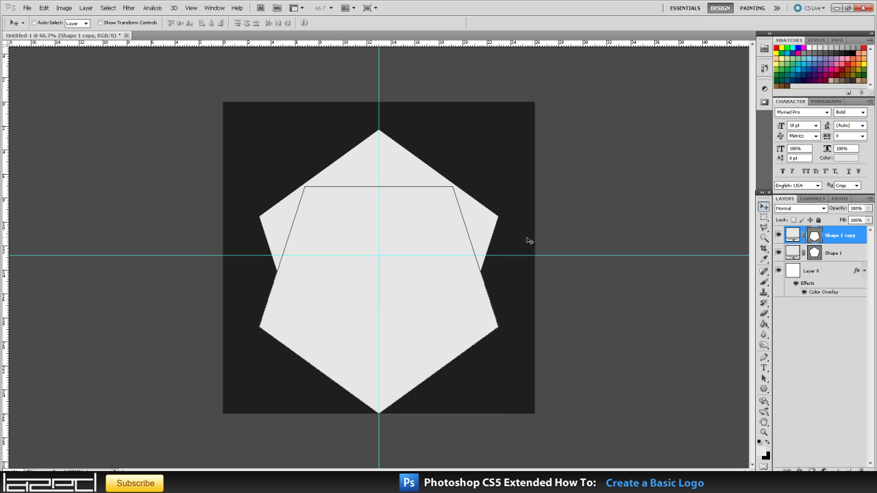
# Move both pentagon layers up together until the notches at their sides lie on the horizontal guide
pyautogui.click(831, 260)
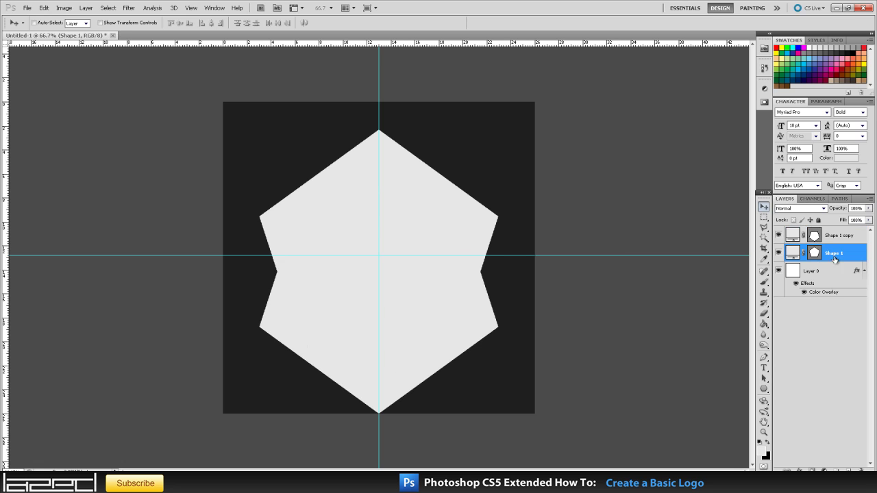
pyautogui.keyDown('shift'); pyautogui.click(847, 236); pyautogui.keyUp('shift')
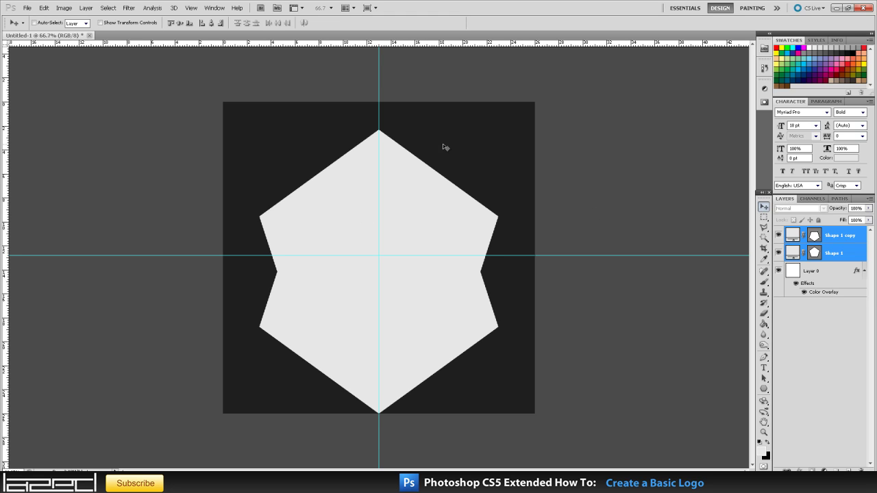
pyautogui.moveTo(366, 199); pyautogui.dragTo(348, 185)
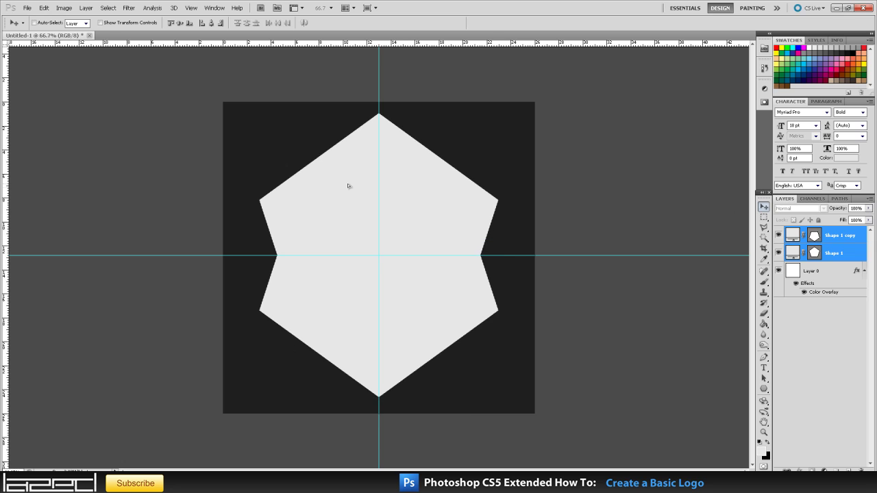
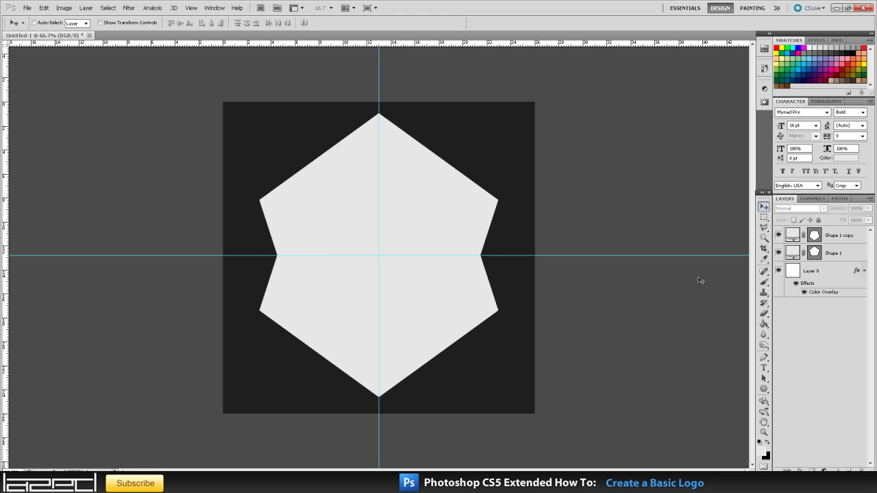
# Duplicate the flipped pentagon's layer, keeping the suggested name
pyautogui.click(835, 238)
pyautogui.rightClick(827, 241)
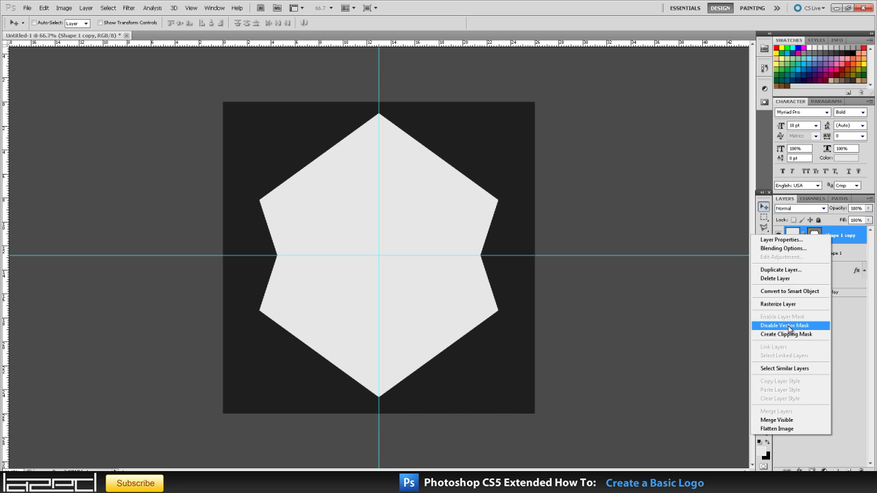
pyautogui.click(809, 272)
pyautogui.click(515, 148)
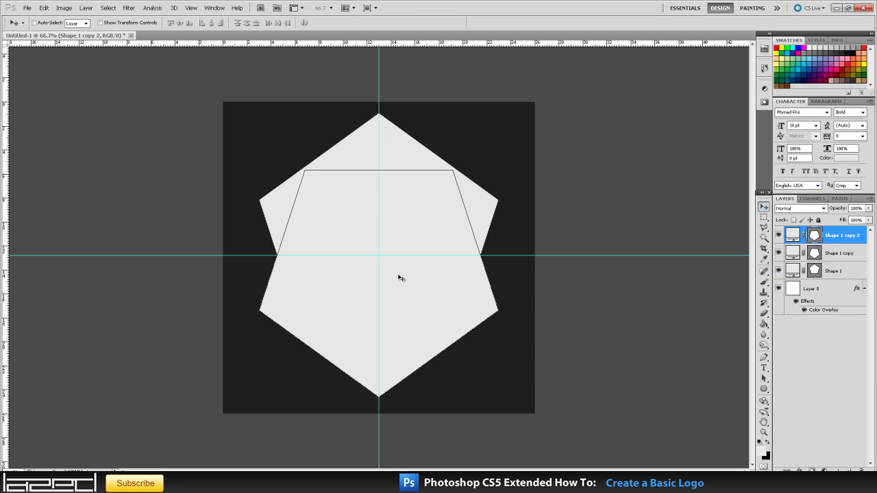
# Try rotating the new pentagon copy by 90° and scaling it to 50% in width and height
pyautogui.hotkey('ctrl', 't')
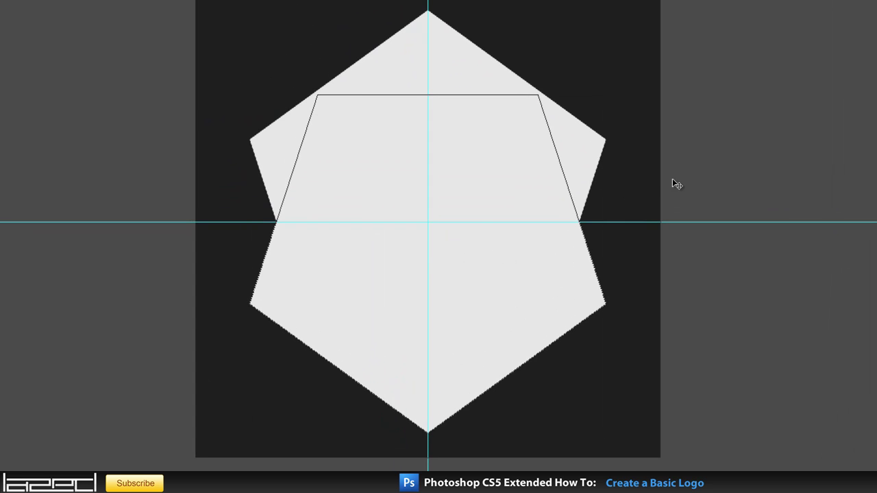
pyautogui.rightClick(493, 213)
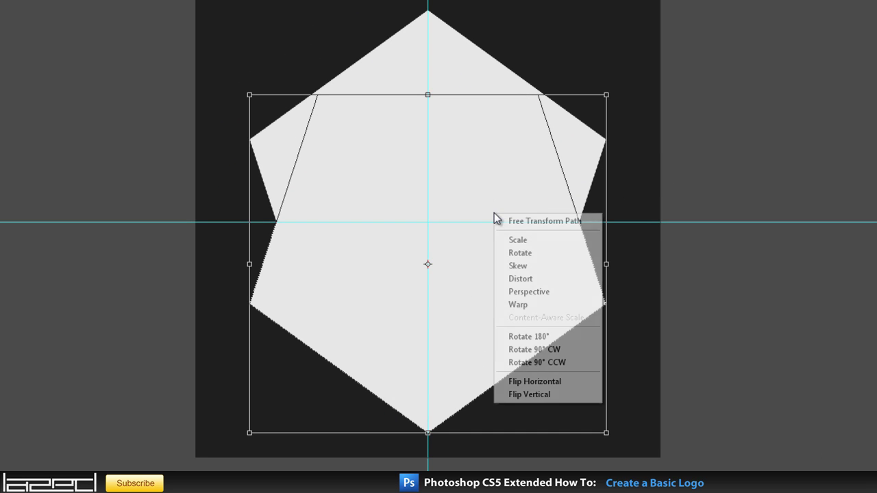
pyautogui.click(563, 353)
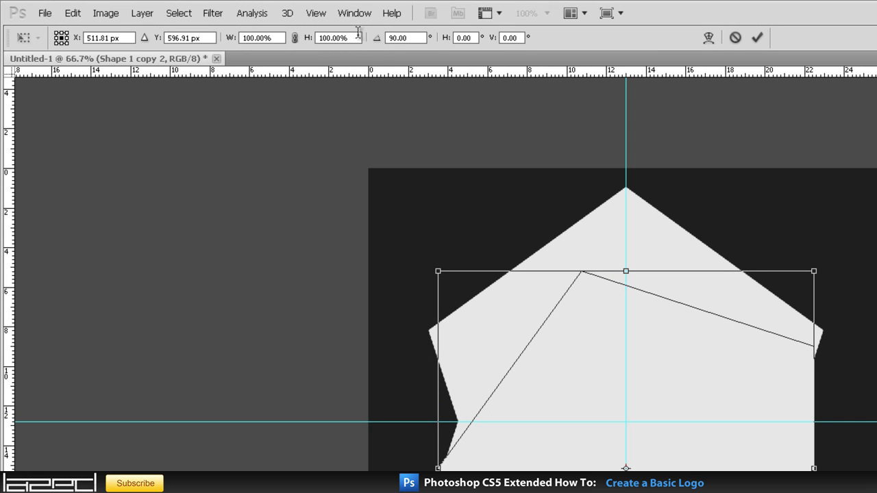
pyautogui.doubleClick(357, 38)
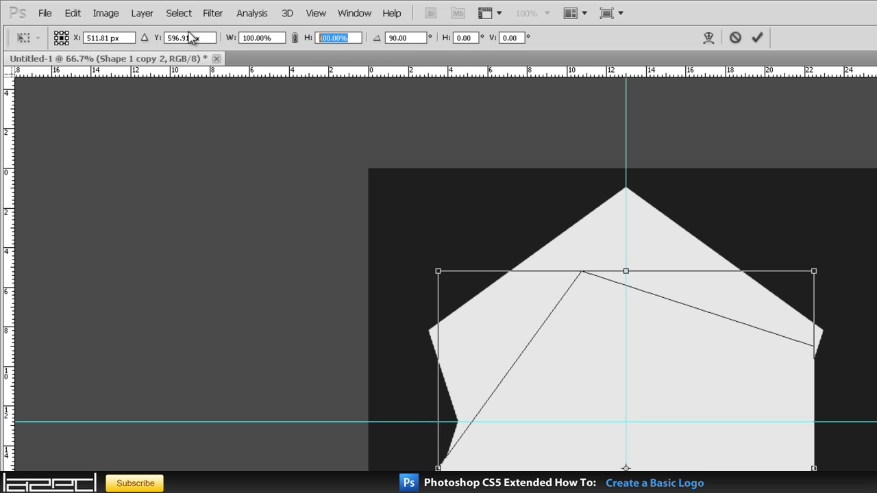
pyautogui.write('50')
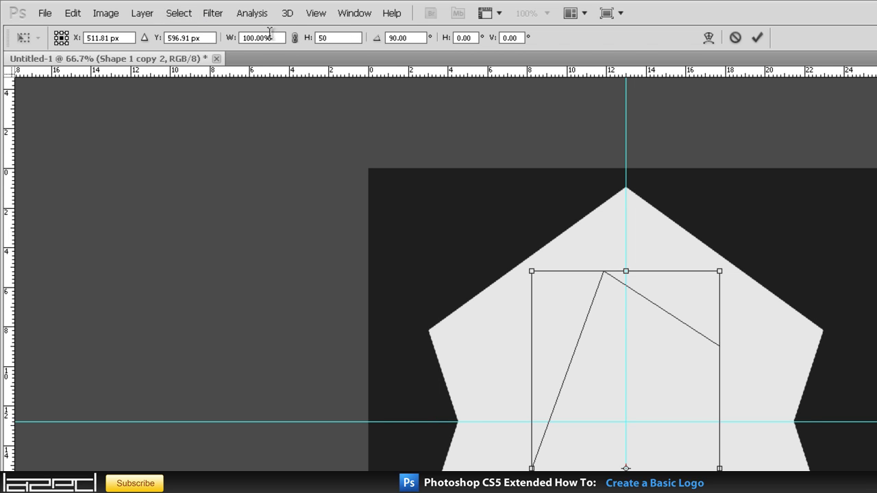
pyautogui.doubleClick(274, 37)
pyautogui.write('50')
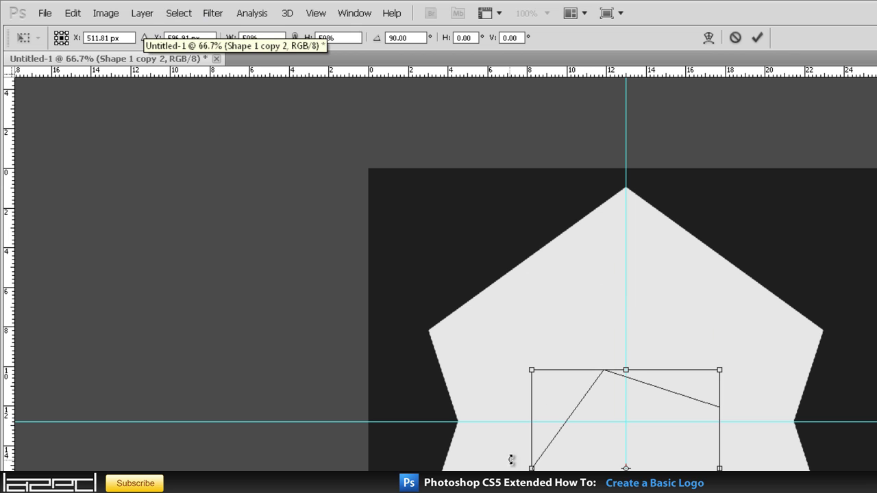
pyautogui.press('Return')
# Move the half-size pentagon's flat side against the vertical guide, and undo both that move and the transform
pyautogui.moveTo(605, 490); pyautogui.dragTo(513, 456)
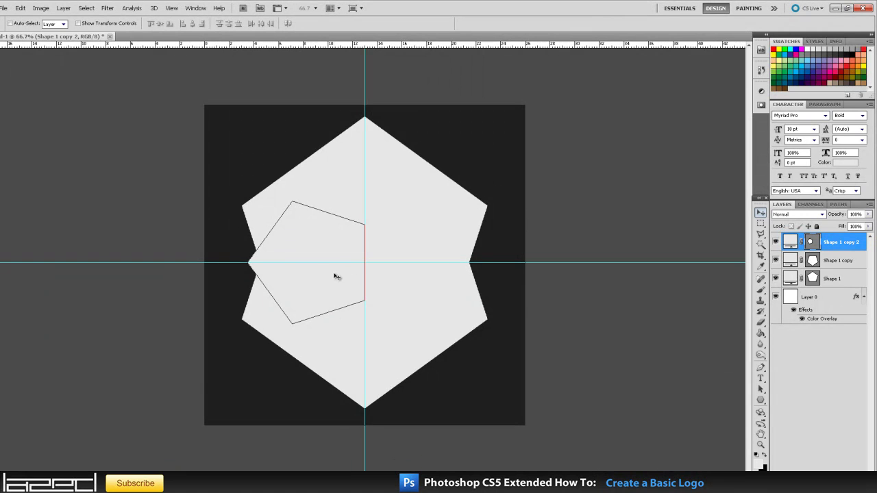
pyautogui.hotkey('ctrl', 'alt', 'z')
pyautogui.hotkey('ctrl', 'alt', 'z')
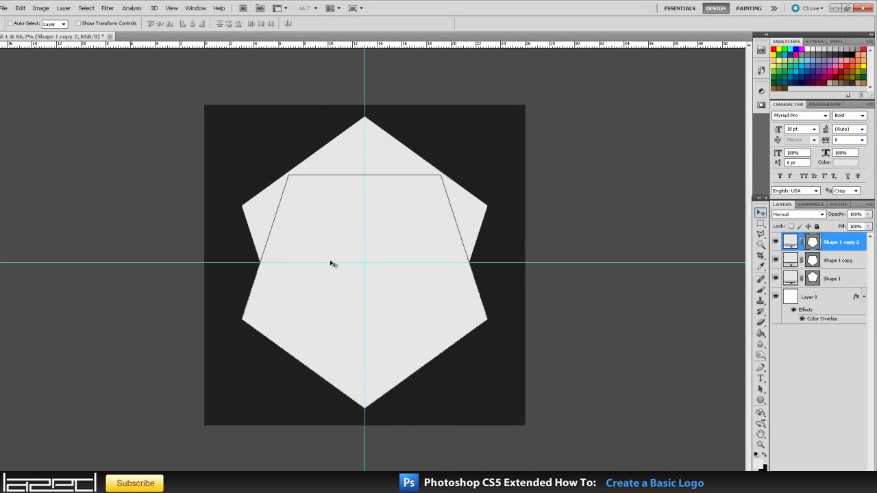
# Rotate the new pentagon copy by 90° so it points left, and scale it to 75% in width and height
pyautogui.hotkey('ctrl', 't')
pyautogui.moveTo(280, 102); pyautogui.dragTo(524, 205)
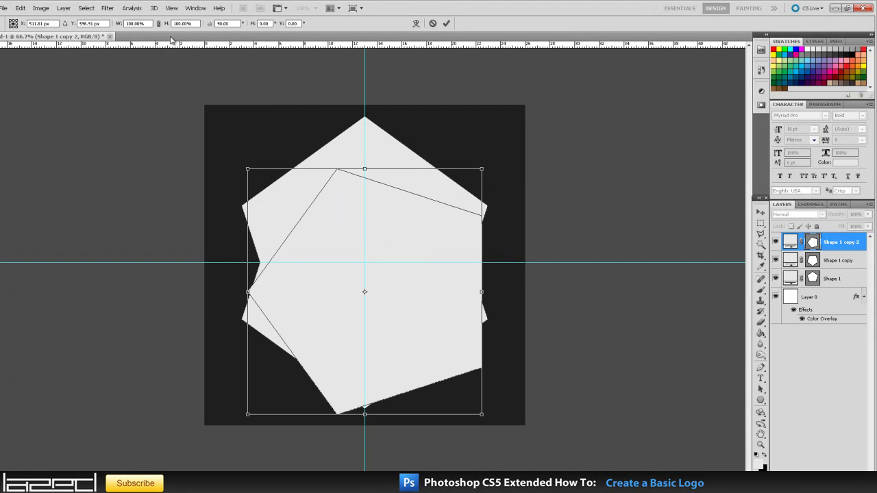
pyautogui.click(128, 22)
pyautogui.write('75')
pyautogui.press('Return')
pyautogui.click(191, 23)
pyautogui.write('75')
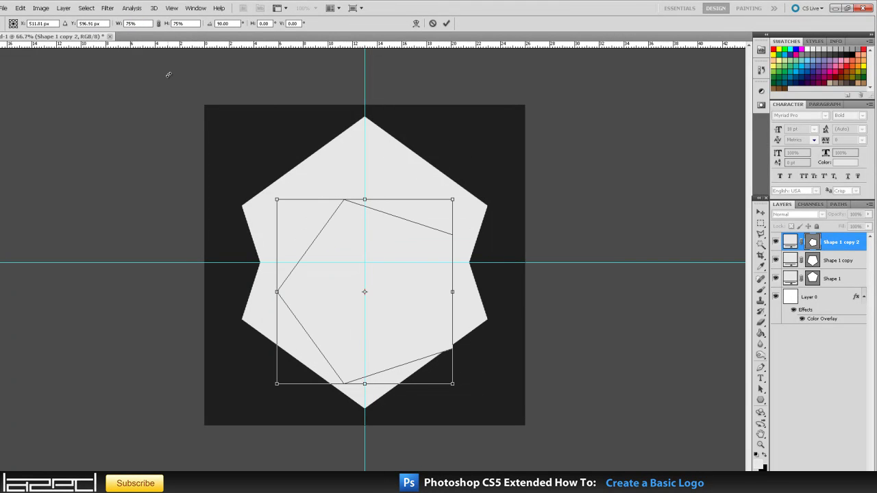
# Set the rotated pentagon's scale to 60% and place its flat side on the vertical guide, centred on the horizontal guide at about X 288 px
pyautogui.moveTo(332, 314); pyautogui.dragTo(245, 281)
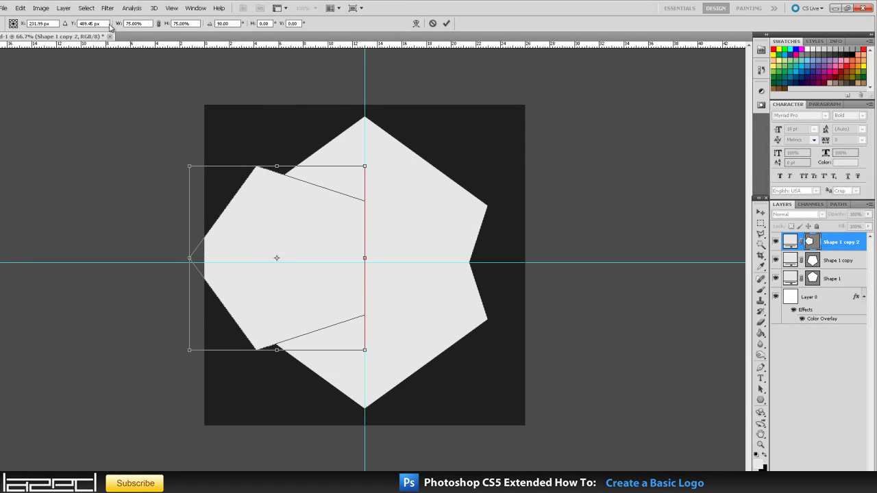
pyautogui.click(145, 23)
pyautogui.write('60')
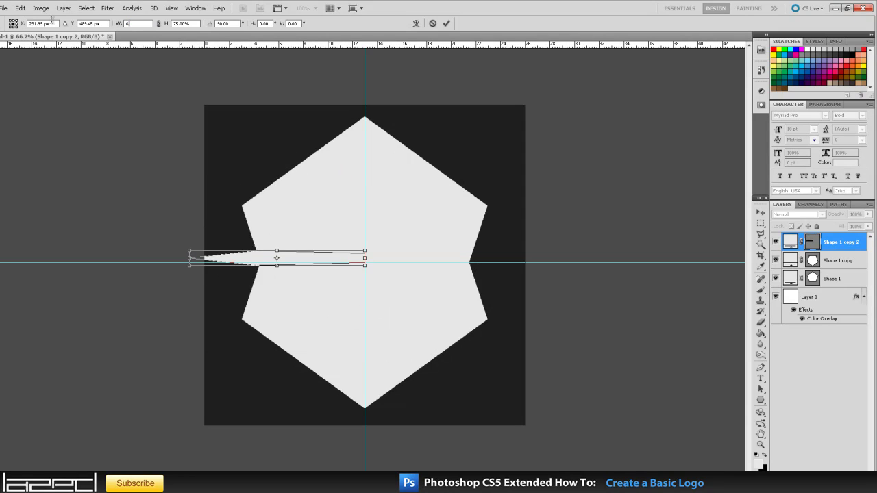
pyautogui.click(194, 23)
pyautogui.write('60')
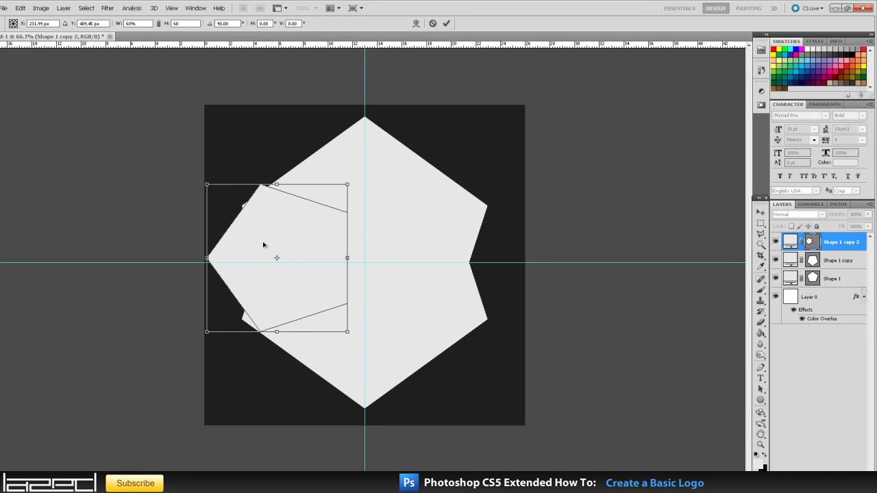
pyautogui.moveTo(263, 244)
pyautogui.mouseDown()
pyautogui.moveTo(276, 249)
pyautogui.moveTo(269, 258)
pyautogui.mouseUp()
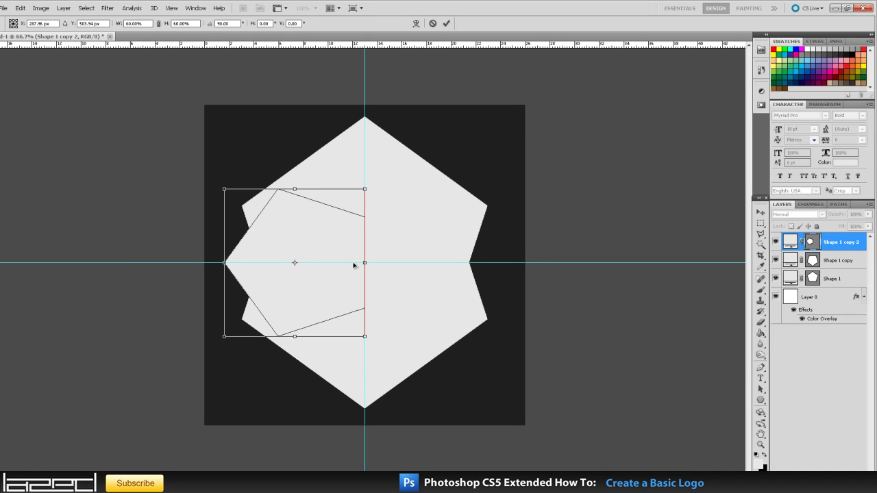
pyautogui.press('Return')
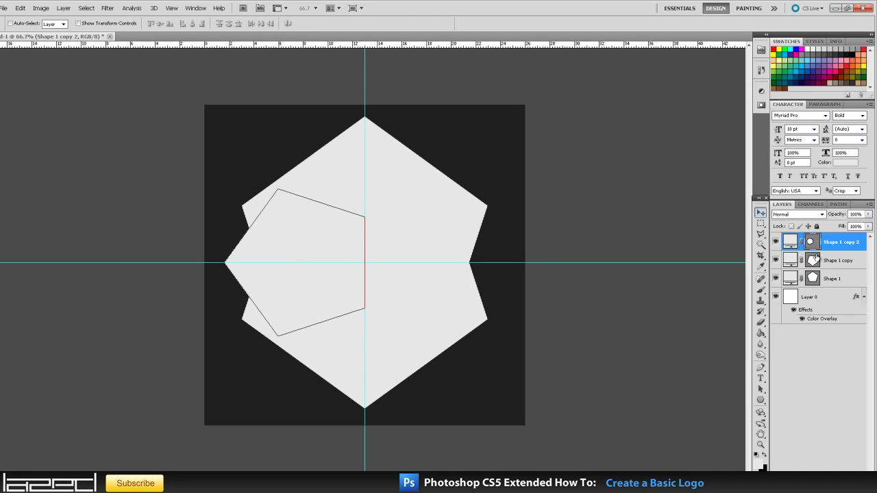
pyautogui.hotkey('ctrl', 't')
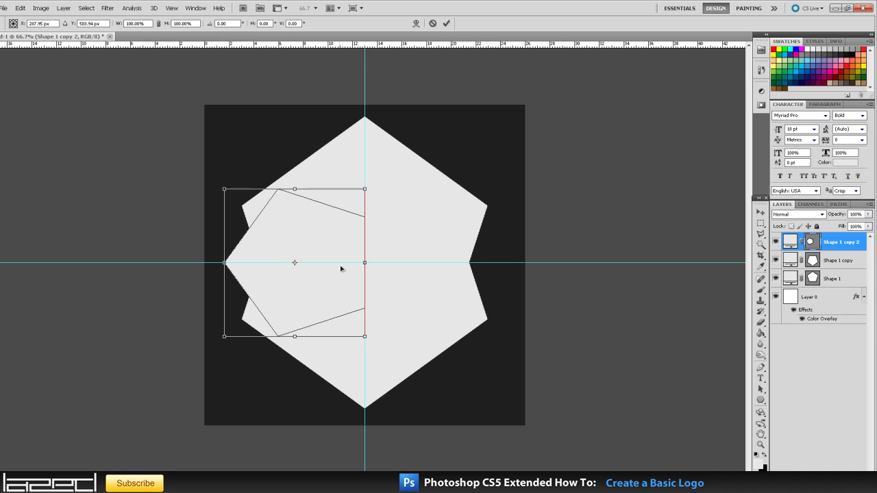
pyautogui.rightClick(330, 235)
pyautogui.press('Escape')
pyautogui.press('Escape')
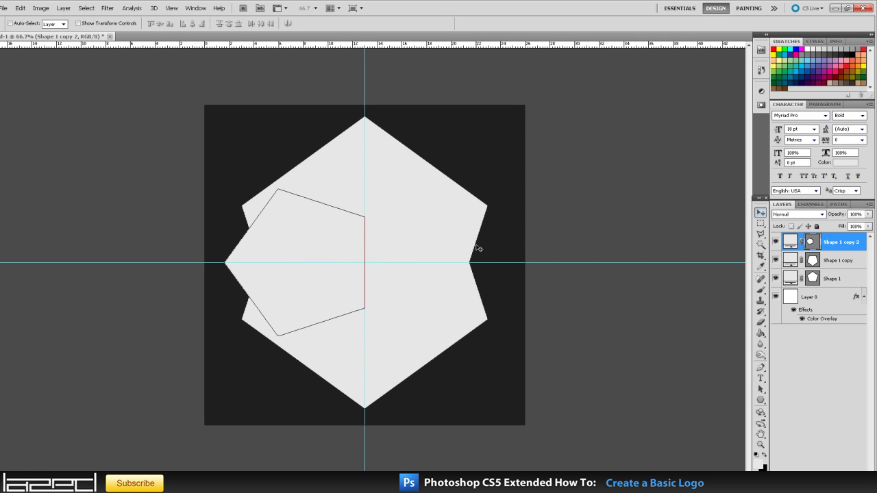
# Duplicate the left-pointing small pentagon's layer, keeping the suggested name
pyautogui.rightClick(831, 239)
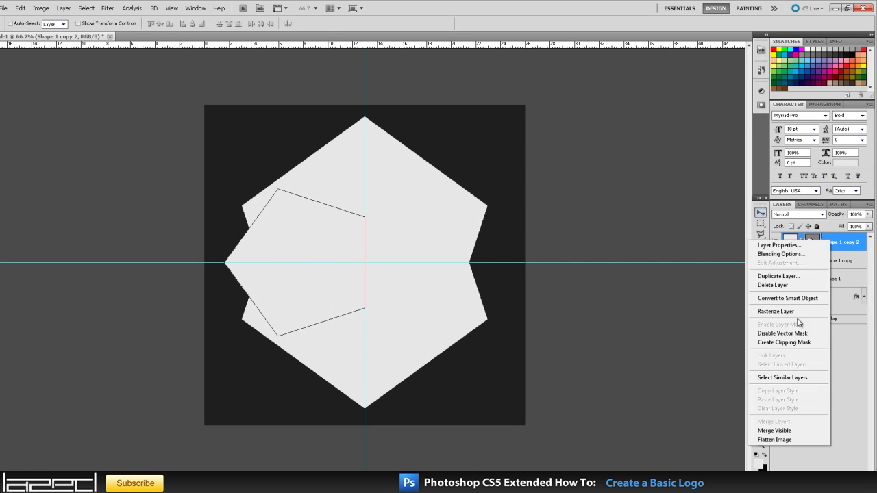
pyautogui.click(770, 278)
pyautogui.click(507, 155)
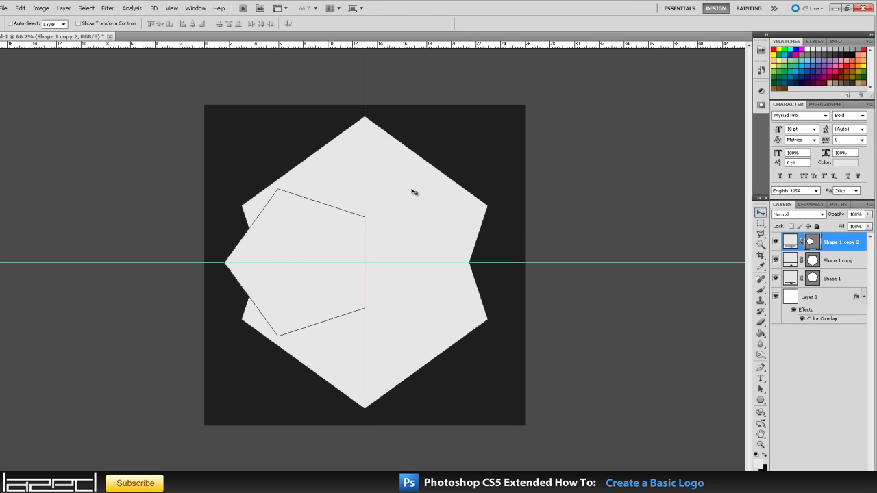
# Rotate the small pentagon's copy 180° and move it straight right to about X 736 px, its flat side on the vertical guide
pyautogui.hotkey('ctrl', 't')
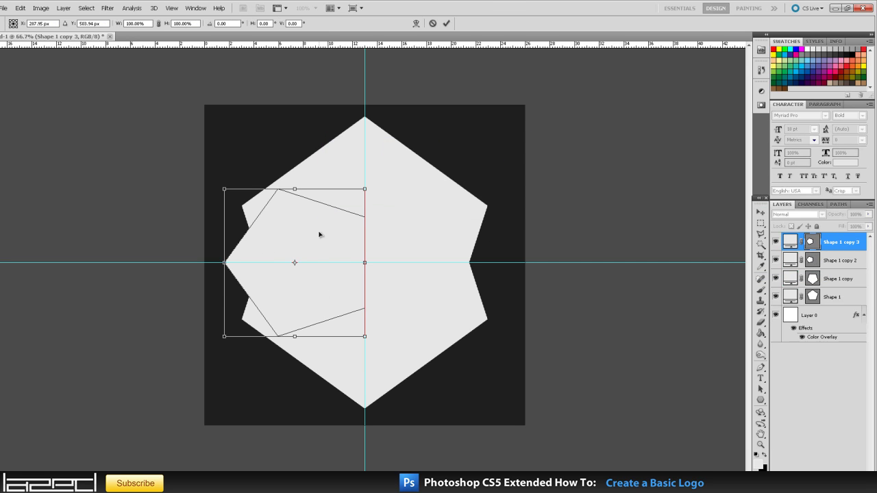
pyautogui.rightClick(319, 233)
pyautogui.click(377, 320)
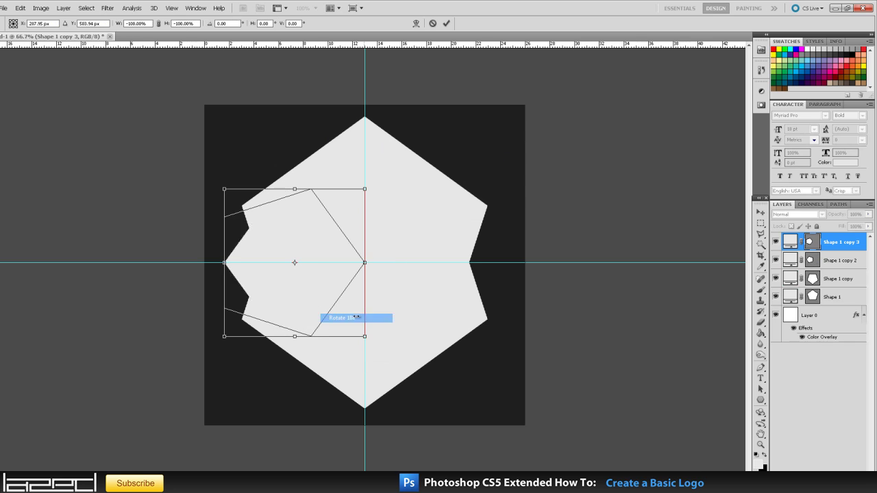
pyautogui.moveTo(315, 289); pyautogui.dragTo(454, 290)
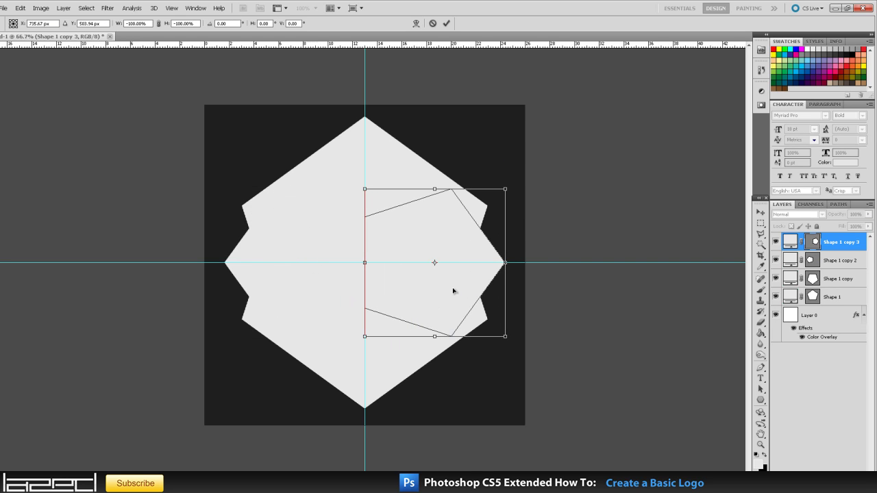
pyautogui.press('Return')
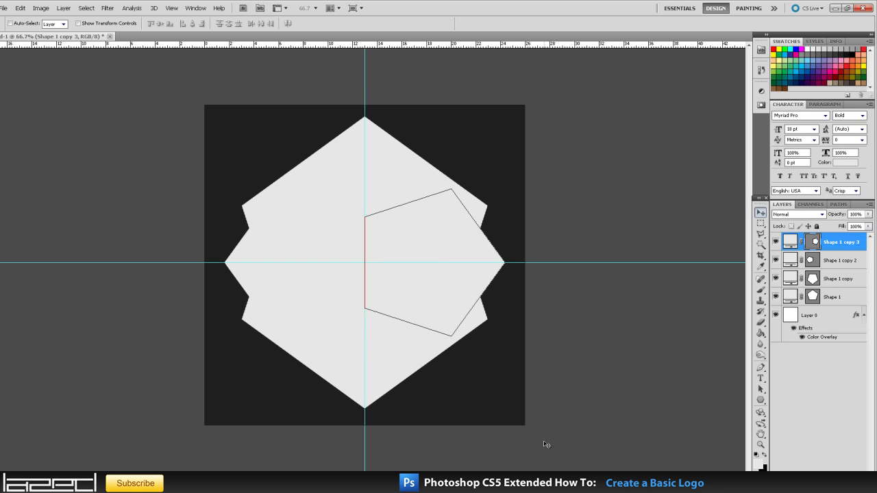
# Merge the four pentagon shape layers into one layer, leaving the background layer separate
pyautogui.click(834, 295)
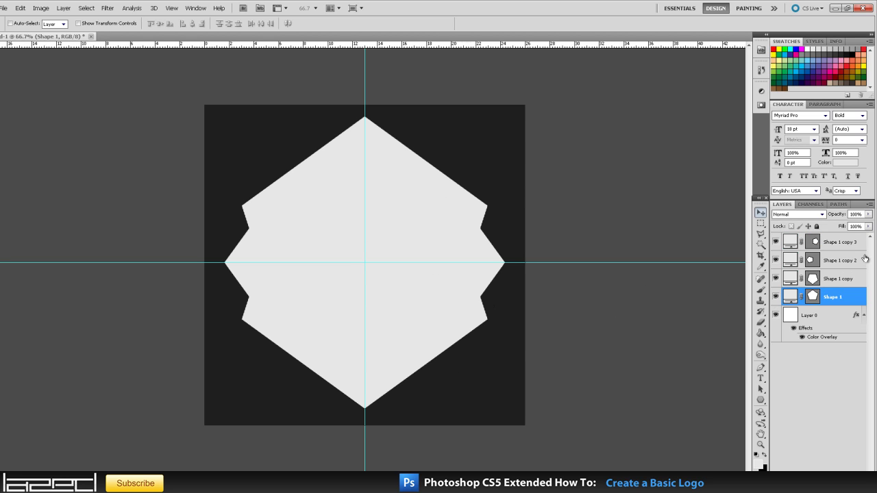
pyautogui.keyDown('shift'); pyautogui.click(845, 244); pyautogui.keyUp('shift')
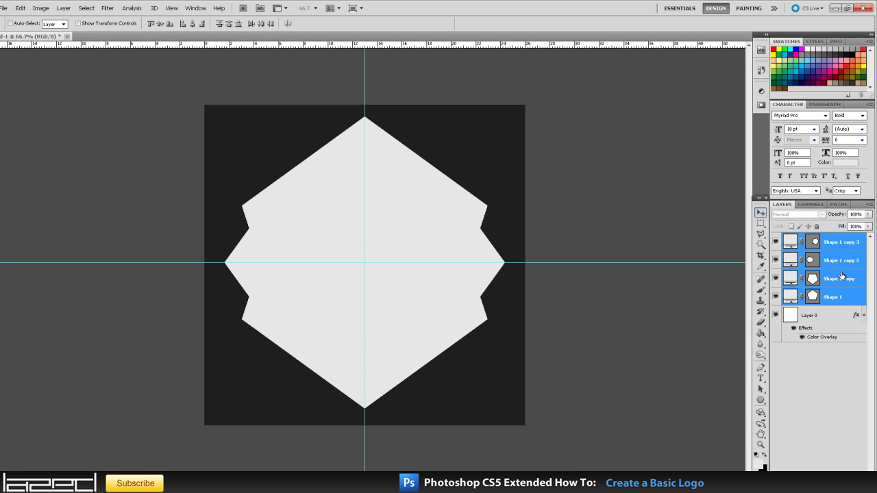
pyautogui.rightClick(834, 261)
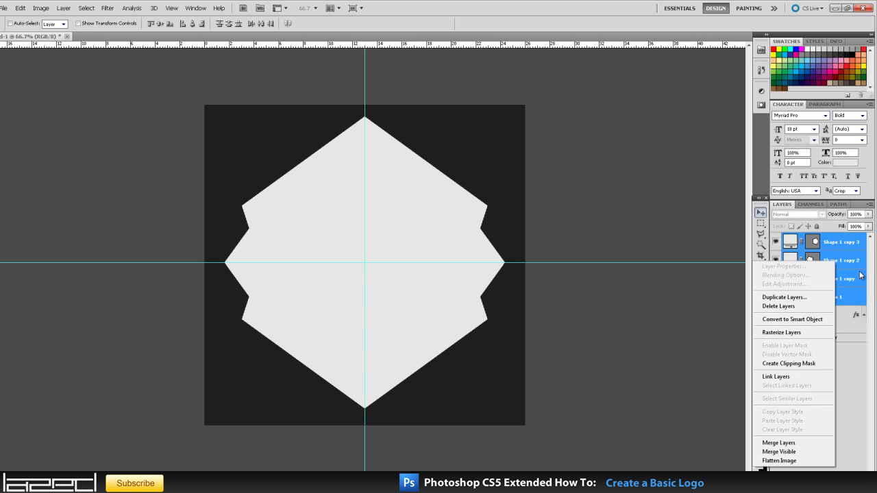
pyautogui.click(853, 298)
pyautogui.click(841, 305)
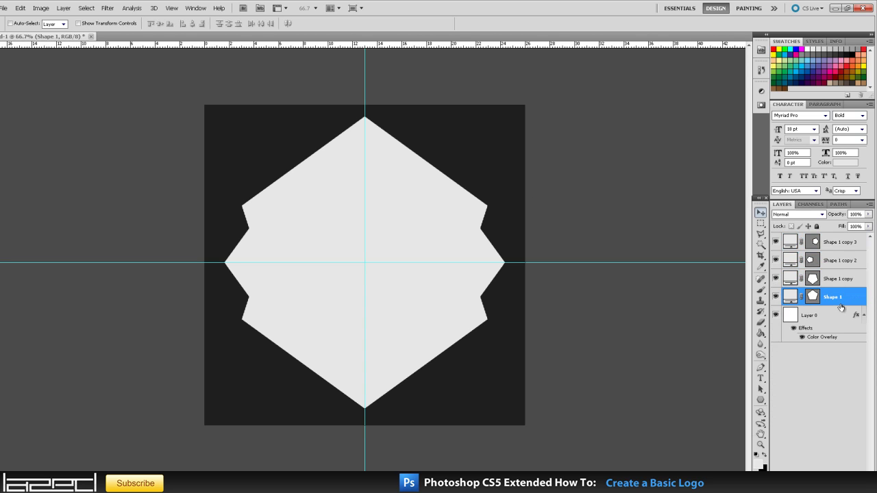
pyautogui.keyDown('shift'); pyautogui.click(842, 242); pyautogui.keyUp('shift')
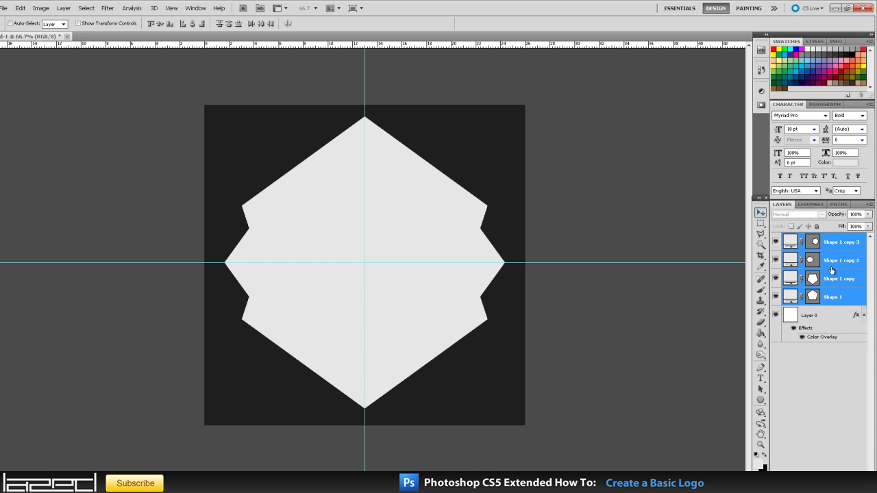
pyautogui.rightClick(832, 263)
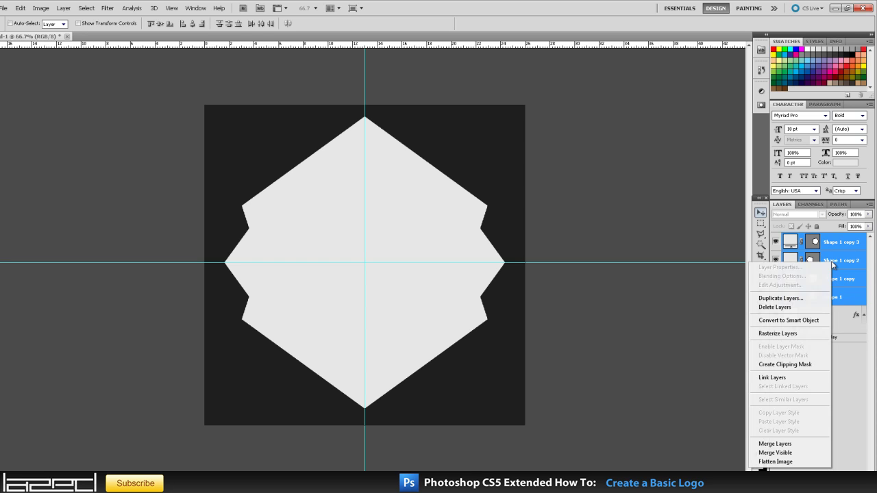
pyautogui.click(775, 444)
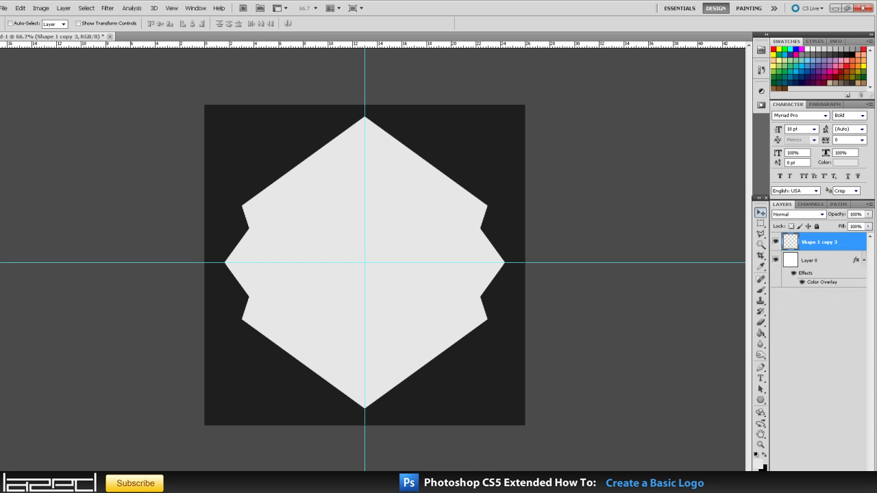
pyautogui.click(775, 242)
pyautogui.click(775, 242)
pyautogui.click(803, 263)
pyautogui.click(805, 247)
# Duplicate the merged badge shape's layer, keeping the suggested name
pyautogui.rightClick(791, 245)
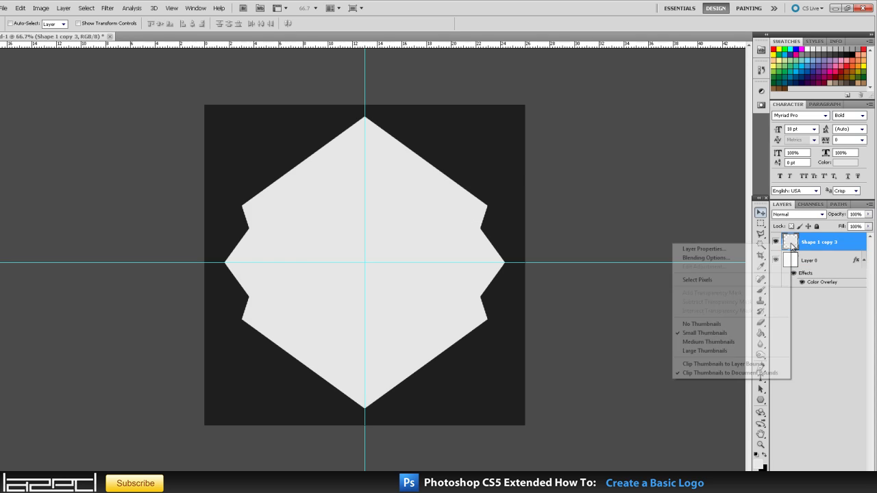
pyautogui.rightClick(854, 244)
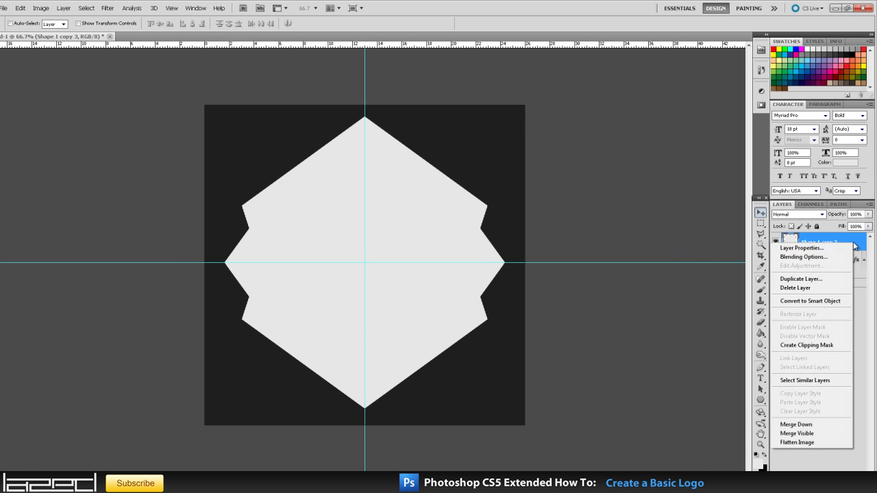
pyautogui.click(800, 278)
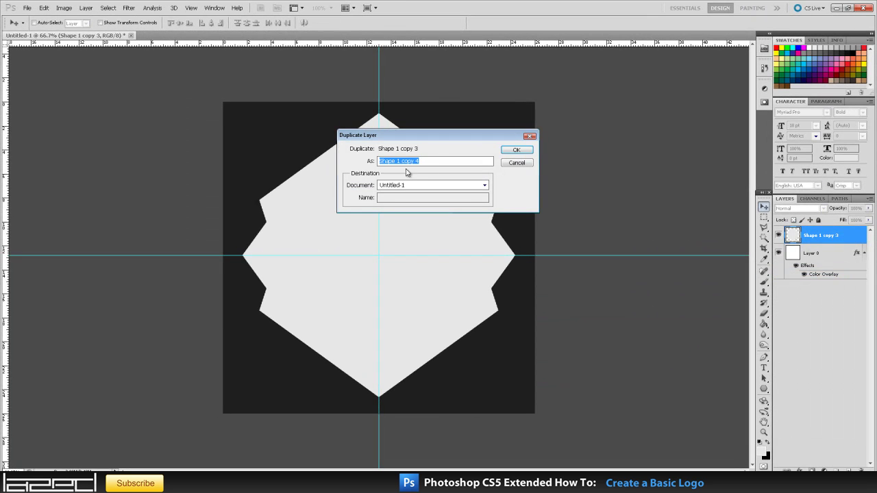
pyautogui.click(514, 150)
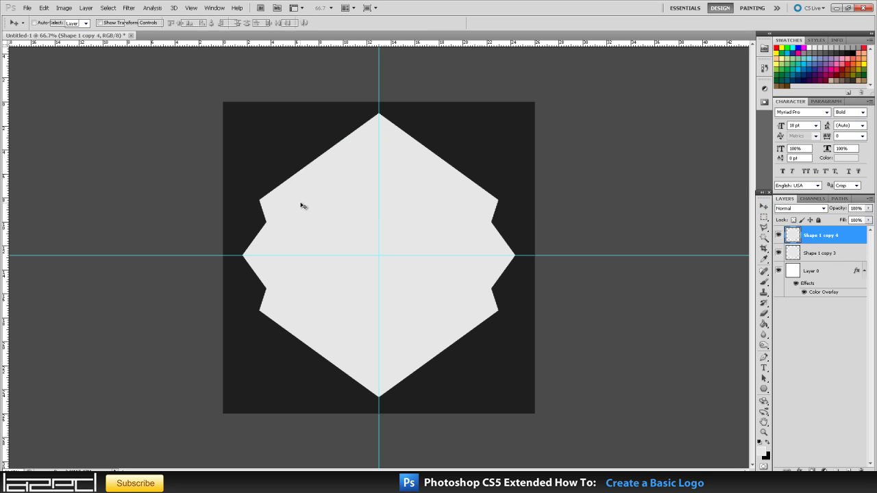
# Scale the badge copy to 90% width and 90% height about its centre
pyautogui.hotkey('ctrl', 't')
pyautogui.click(193, 23)
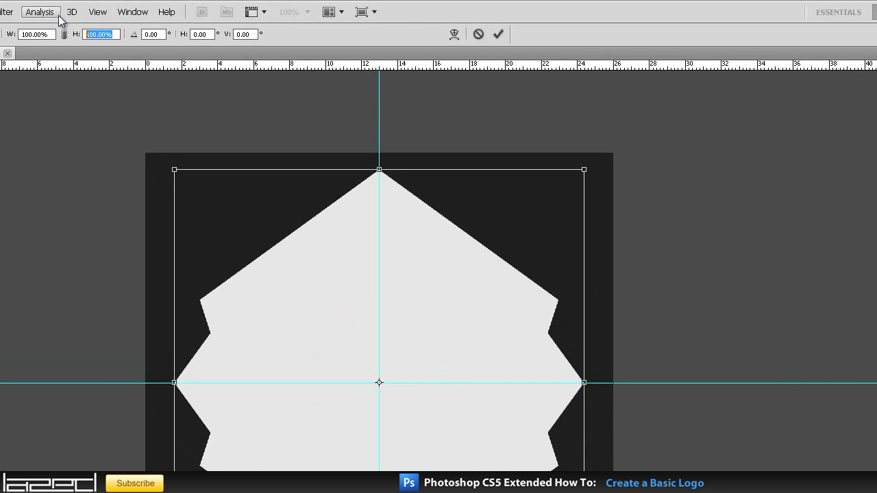
pyautogui.write('90')
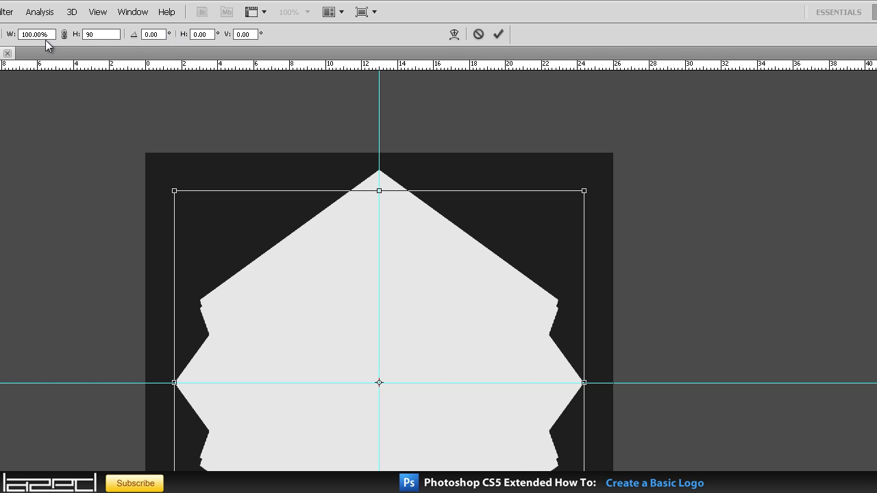
pyautogui.click(22, 34)
pyautogui.write('90')
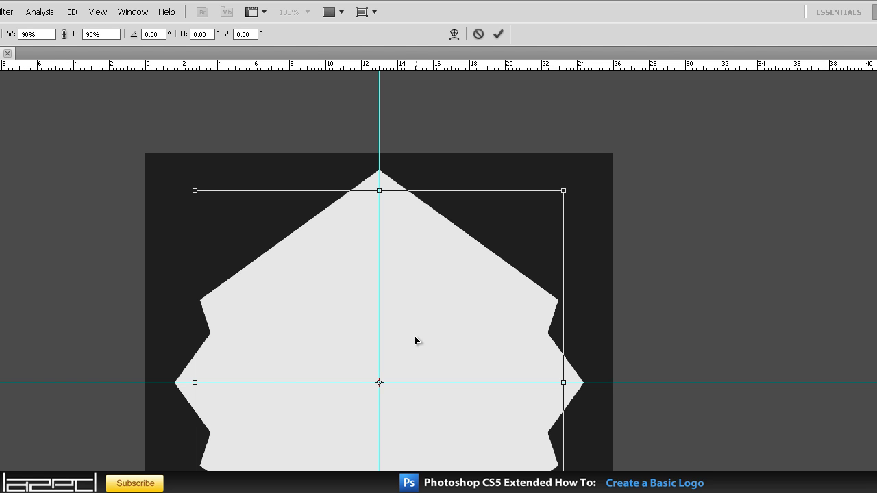
pyautogui.press('Return')
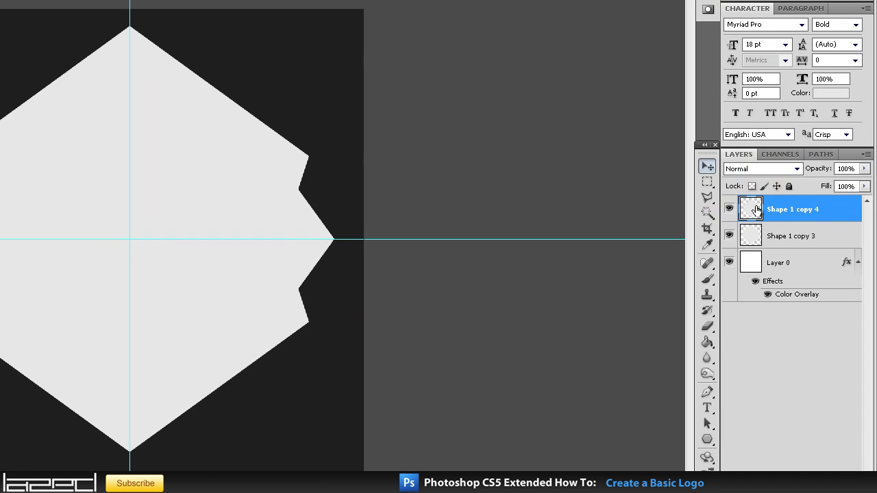
# Give the scaled badge copy a Color Overlay in the dark grey sampled from the document background
pyautogui.doubleClick(757, 208)
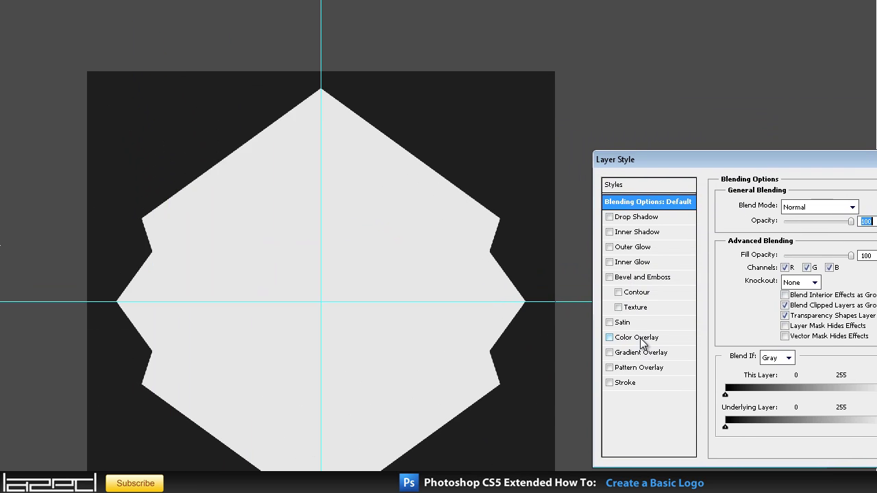
pyautogui.click(641, 338)
pyautogui.click(876, 288)
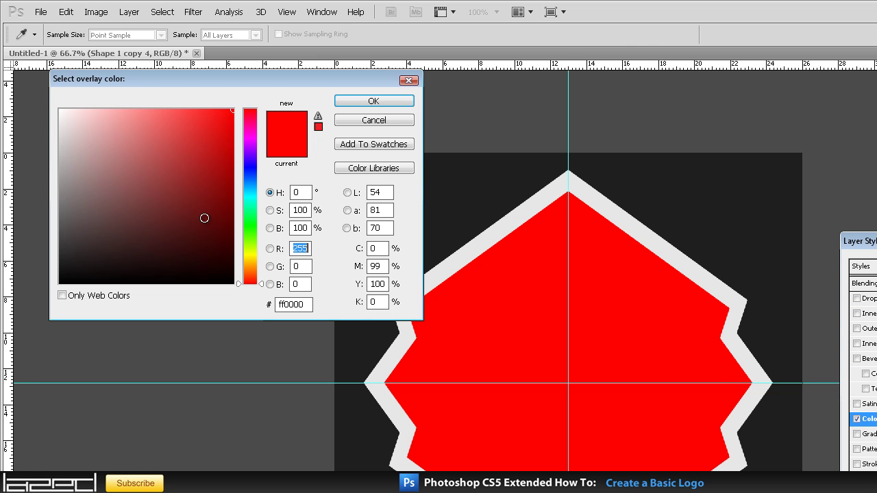
pyautogui.moveTo(114, 233); pyautogui.dragTo(6, 263)
pyautogui.moveTo(88, 254)
pyautogui.mouseDown()
pyautogui.moveTo(62, 246)
pyautogui.moveTo(60, 230)
pyautogui.moveTo(15, 220)
pyautogui.moveTo(54, 237)
pyautogui.mouseUp()
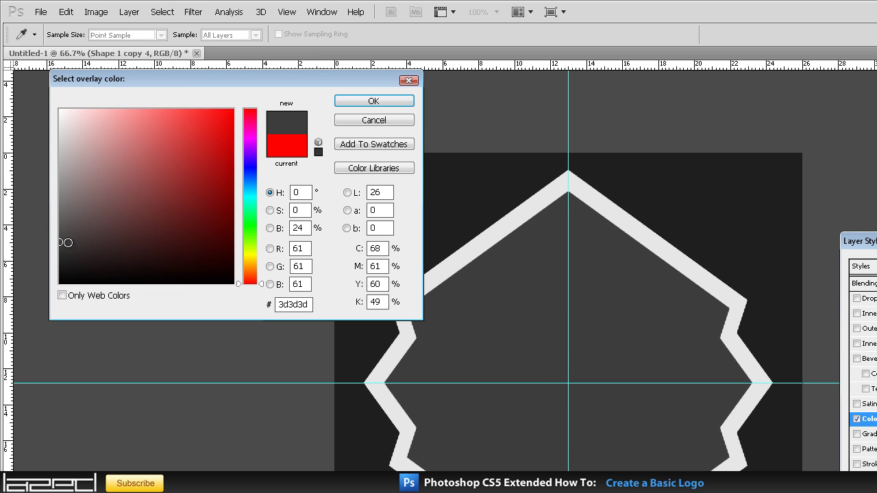
pyautogui.click(360, 466)
pyautogui.click(358, 98)
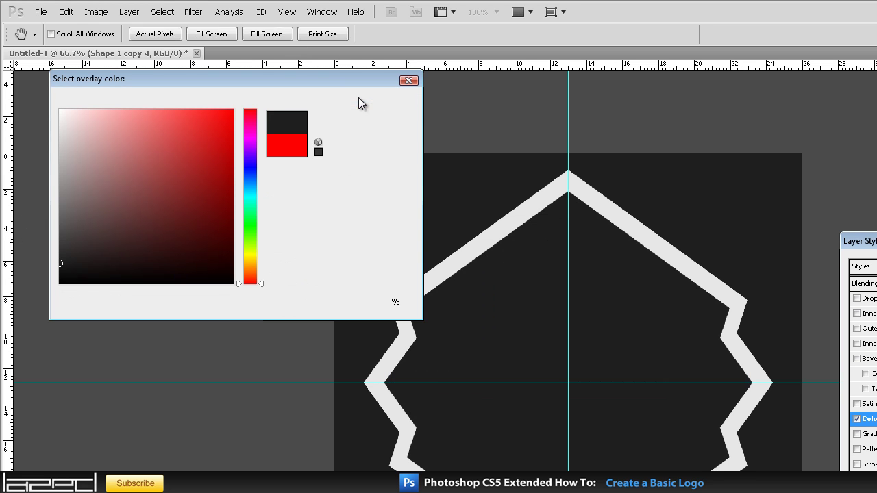
pyautogui.press('Return')
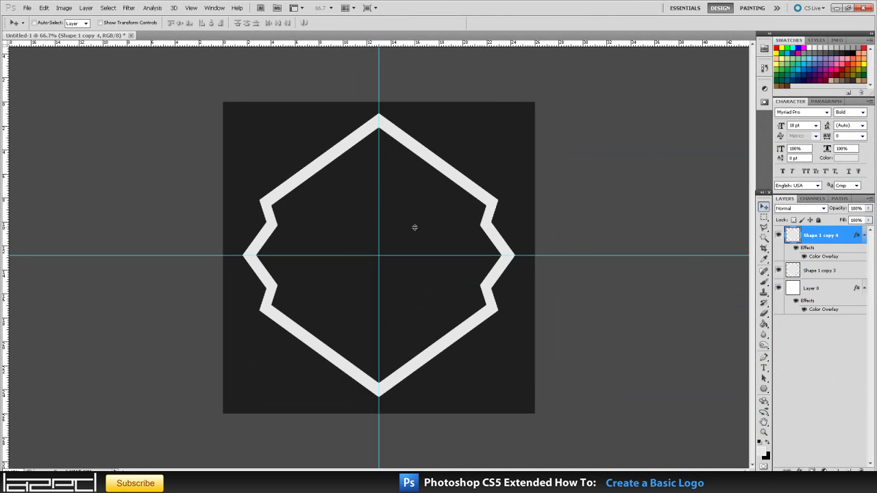
# Duplicate the dark badge layer together with its colour overlay, keeping the suggested name
pyautogui.rightClick(851, 237)
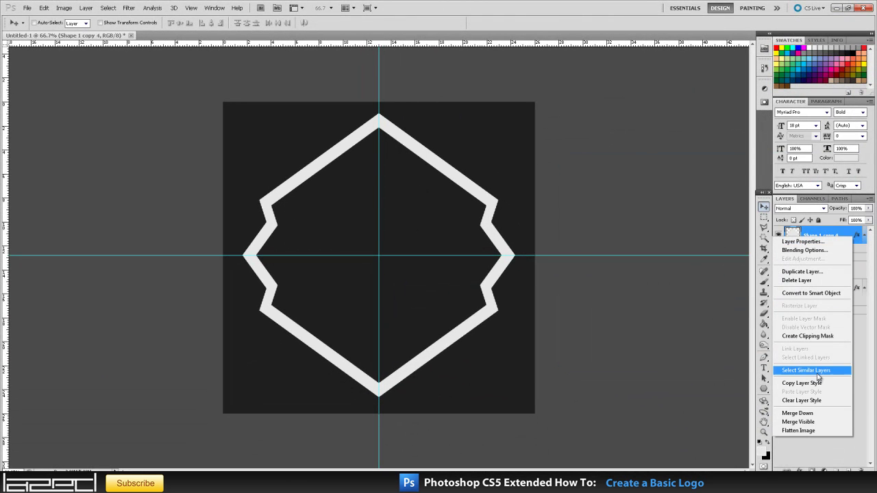
pyautogui.click(801, 271)
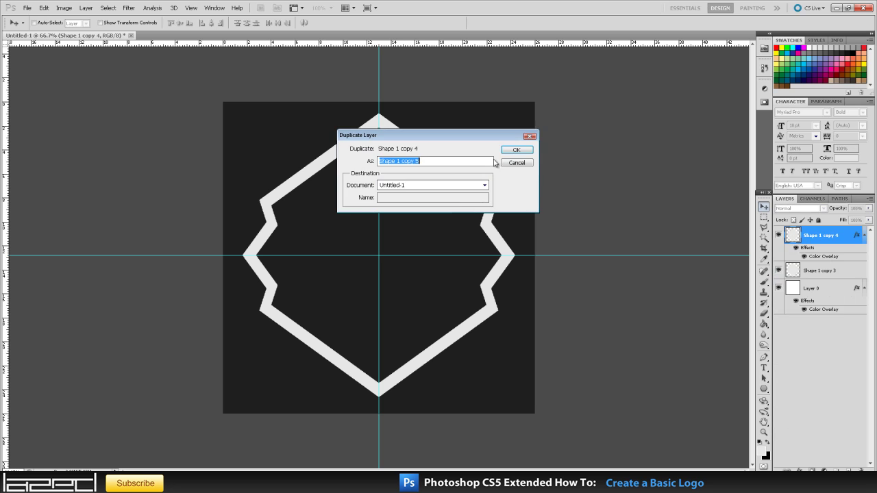
pyautogui.click(517, 152)
# Scale the new dark badge copy to 90% in both width and height about its centre
pyautogui.hotkey('ctrl', 't')
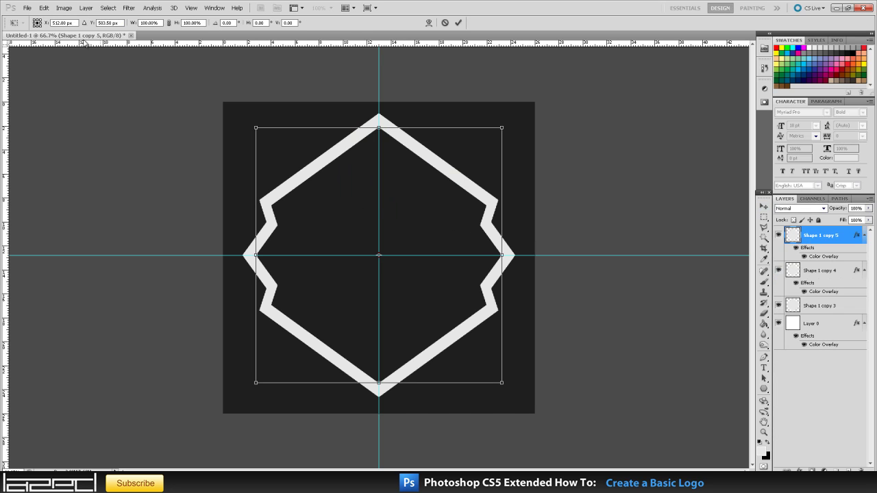
pyautogui.click(158, 23)
pyautogui.write('920')
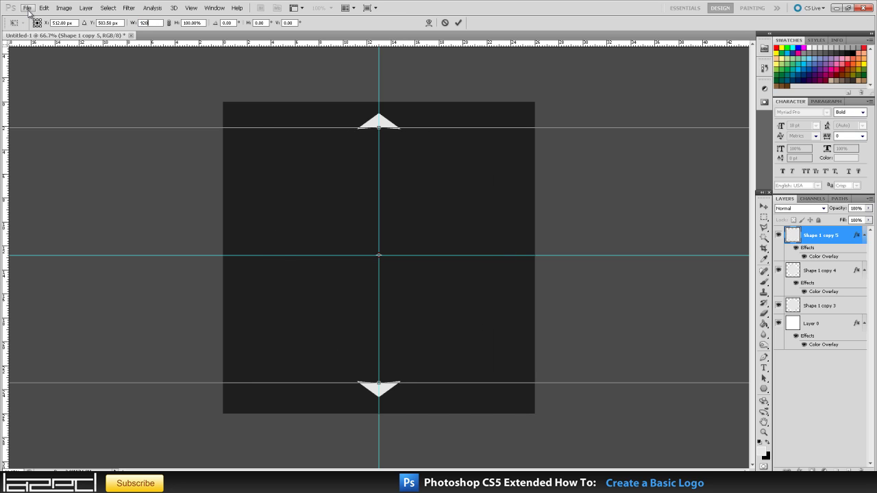
pyautogui.press('BackSpace')
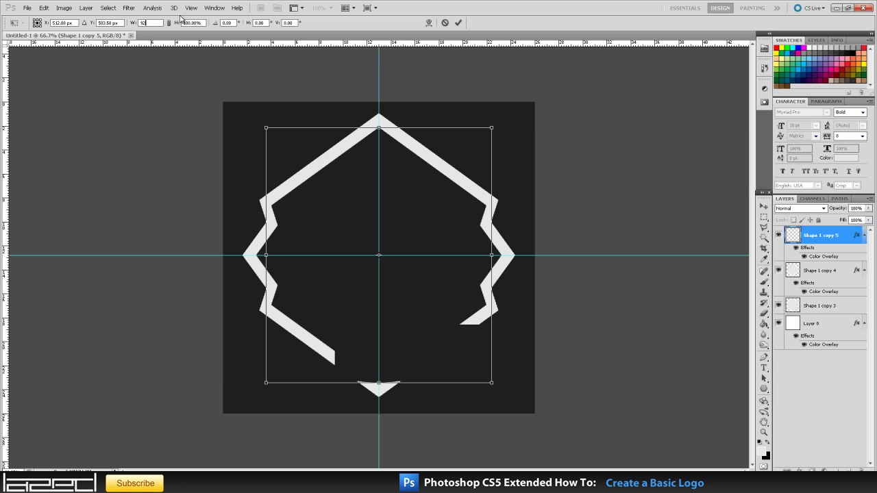
pyautogui.press('BackSpace')
pyautogui.write('0')
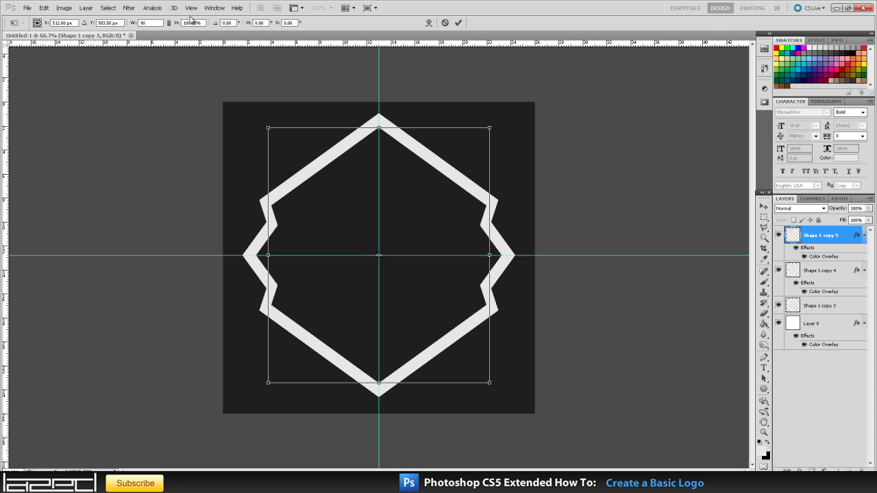
pyautogui.press('Tab')
pyautogui.write('90')
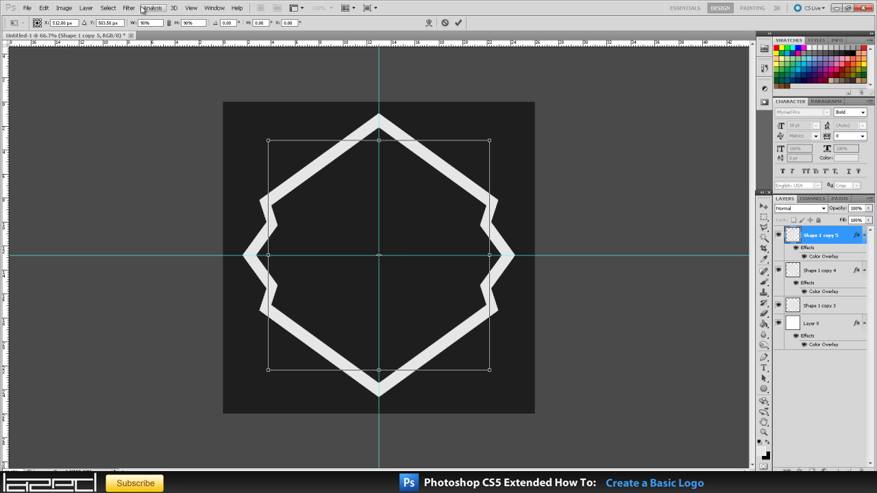
pyautogui.press('Return')
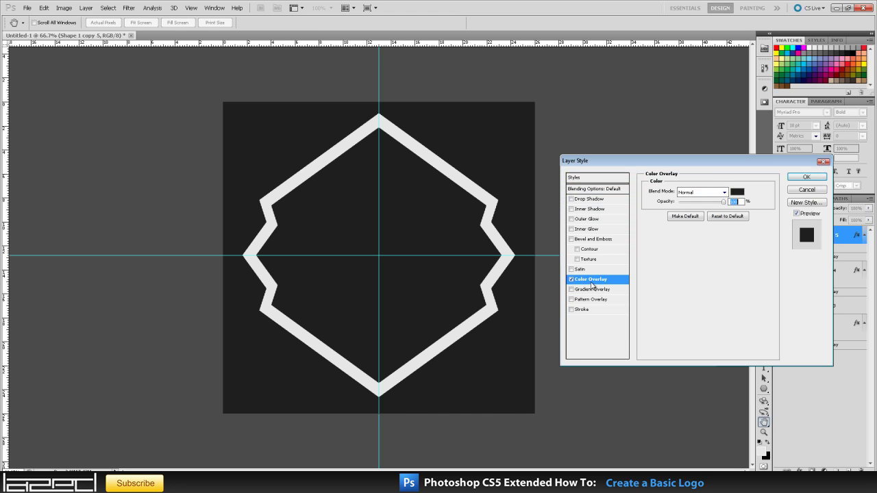
# Set the innermost badge's Color Overlay to light grey e6e6e6, sampled from the outer badge border
pyautogui.click(736, 192)
pyautogui.click(454, 163)
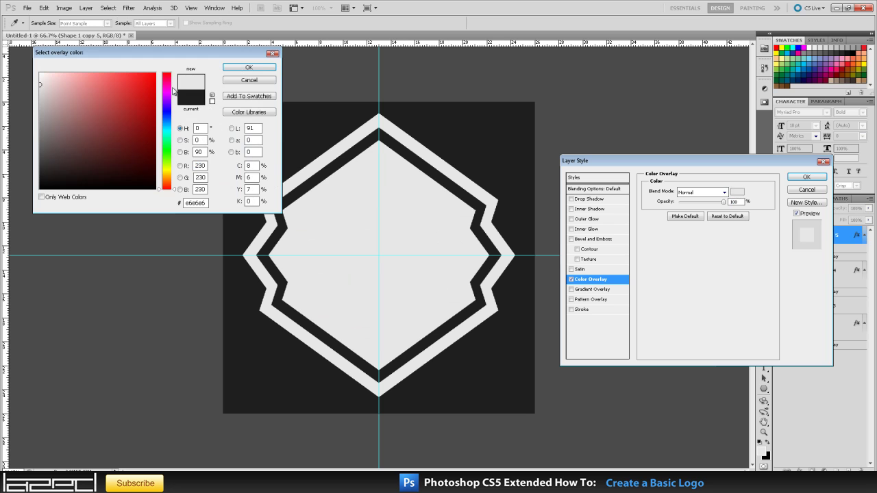
pyautogui.click(249, 67)
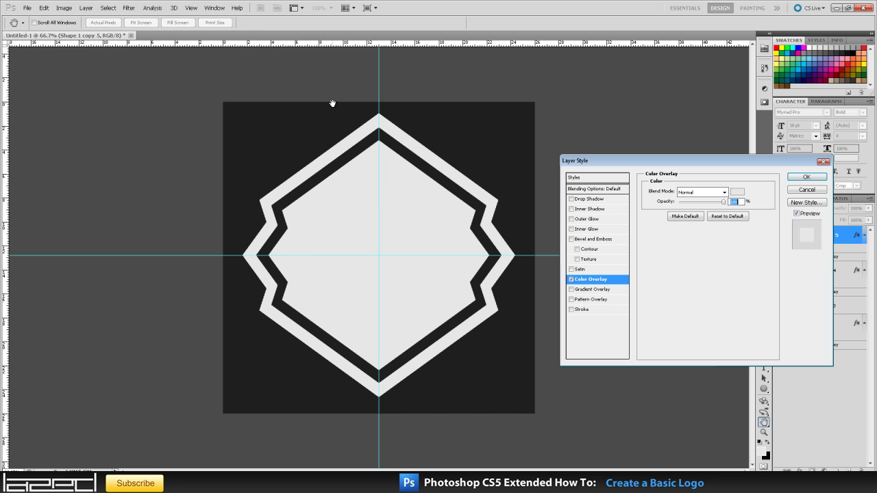
pyautogui.click(807, 176)
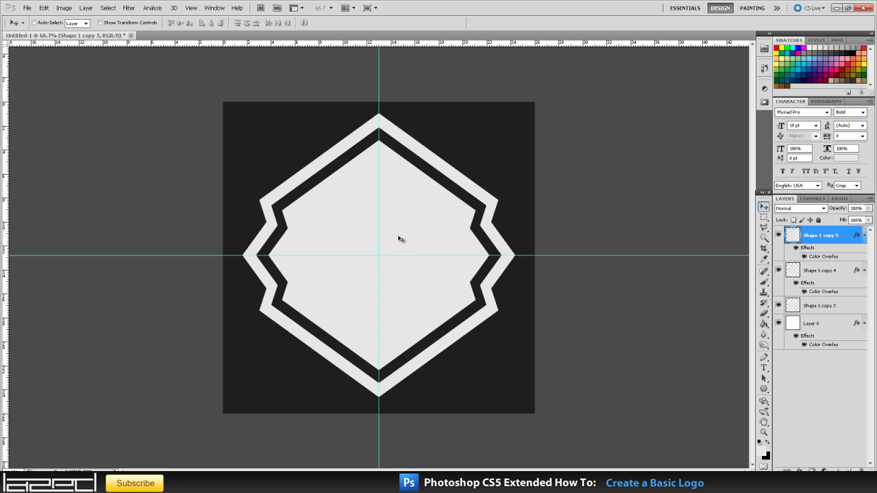
# Start saving the document under a new location and create and open a folder named logo on the desktop
pyautogui.click(27, 7)
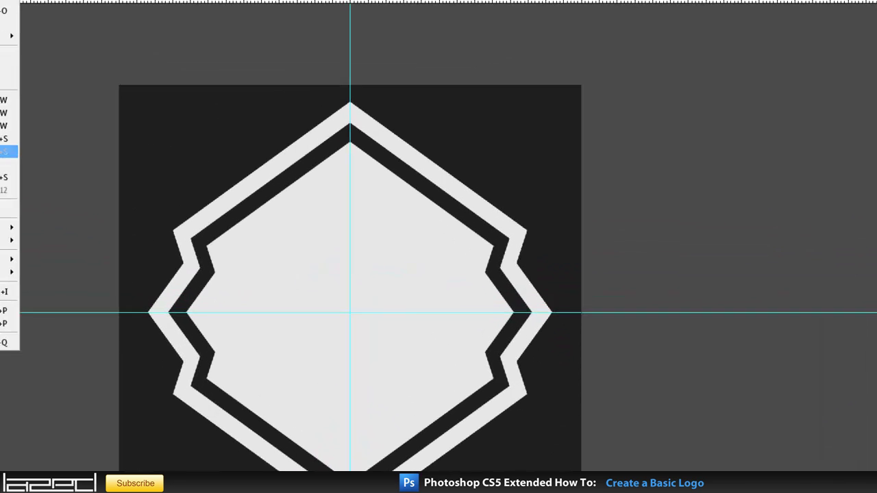
pyautogui.click(66, 151)
pyautogui.click(271, 181)
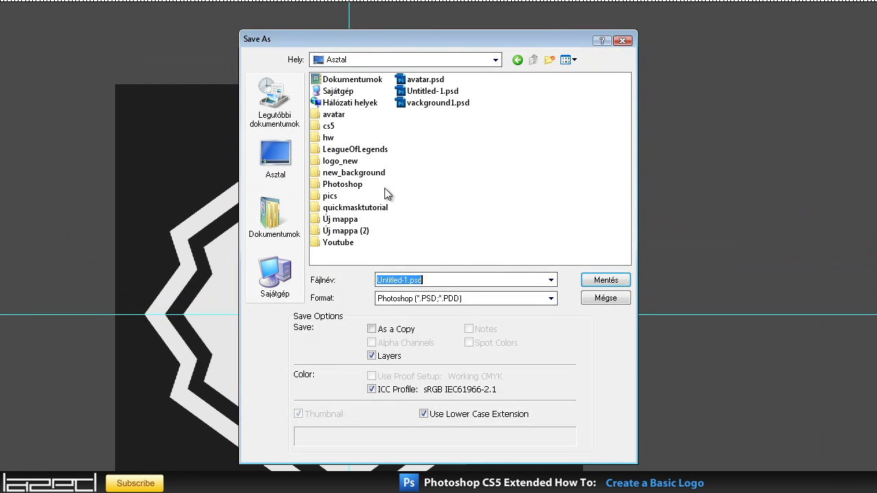
pyautogui.rightClick(502, 158)
pyautogui.moveTo(549, 267)
pyautogui.click(658, 270)
pyautogui.write('logo')
pyautogui.press('Return')
pyautogui.press('Return')
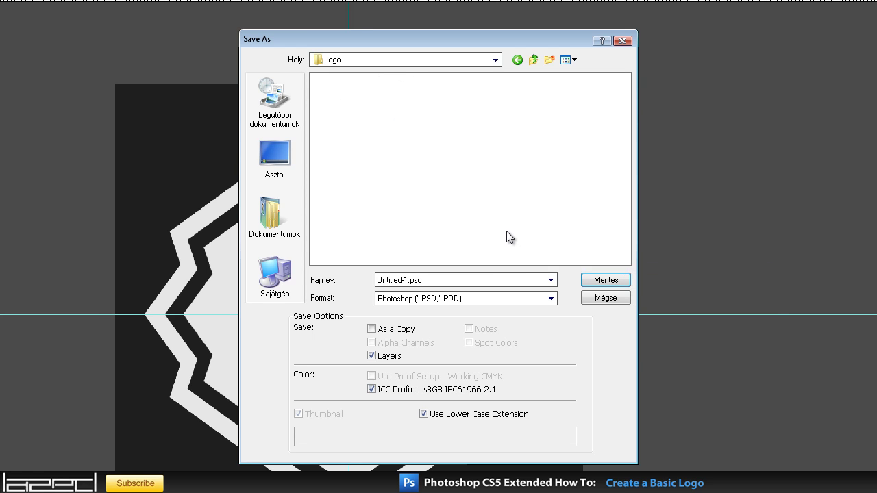
# Create a psd folder inside logo and save the document there as Untitled-1.psd with Maximize Compatibility on
pyautogui.rightClick(506, 231)
pyautogui.moveTo(547, 336)
pyautogui.click(684, 335)
pyautogui.write('psd')
pyautogui.press('Return')
pyautogui.press('Return')
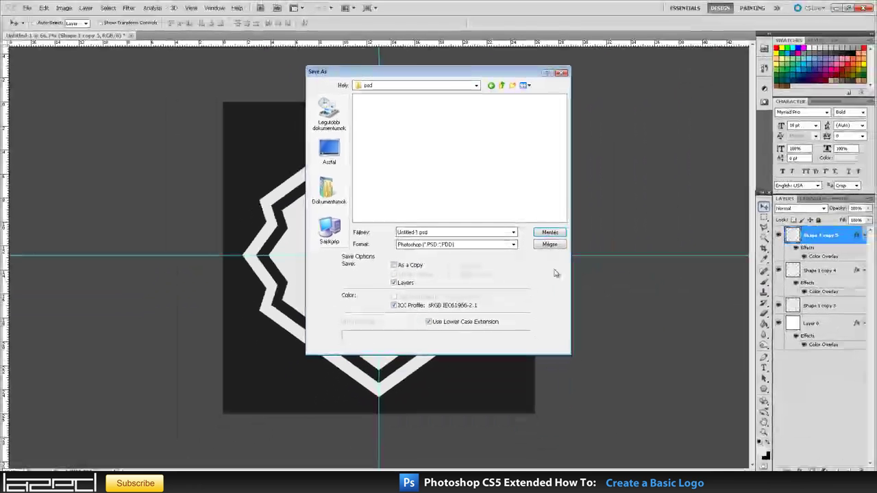
pyautogui.click(551, 233)
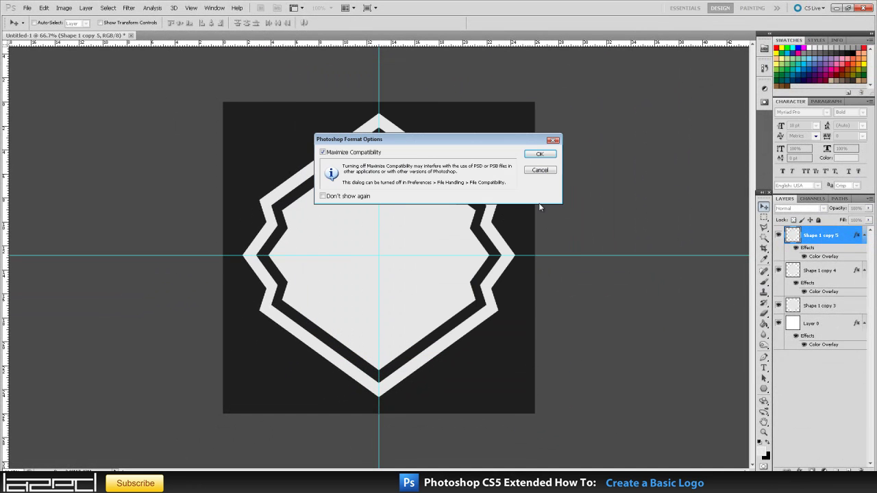
pyautogui.click(550, 156)
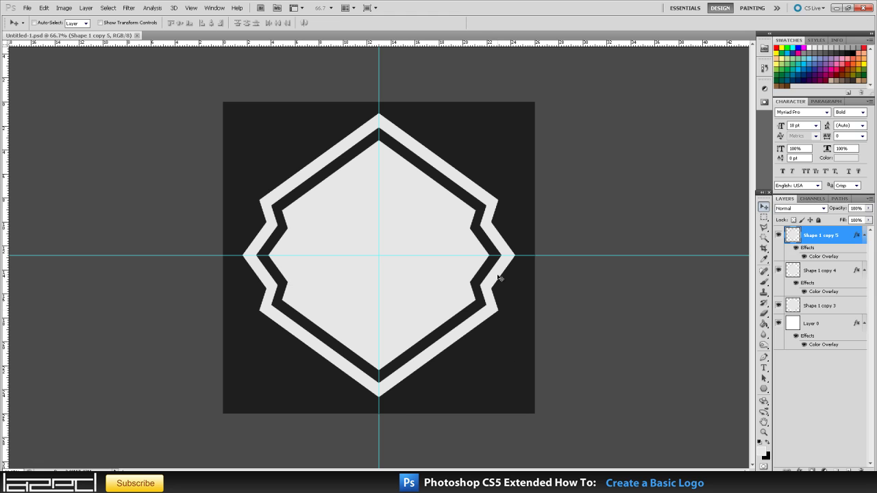
# Set the background layer's Color Overlay to the warm grey 969292
pyautogui.click(830, 306)
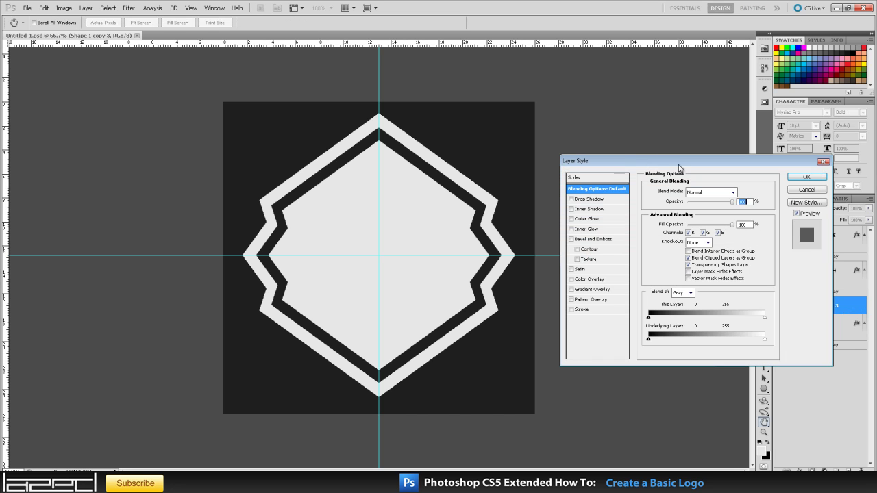
pyautogui.click(804, 190)
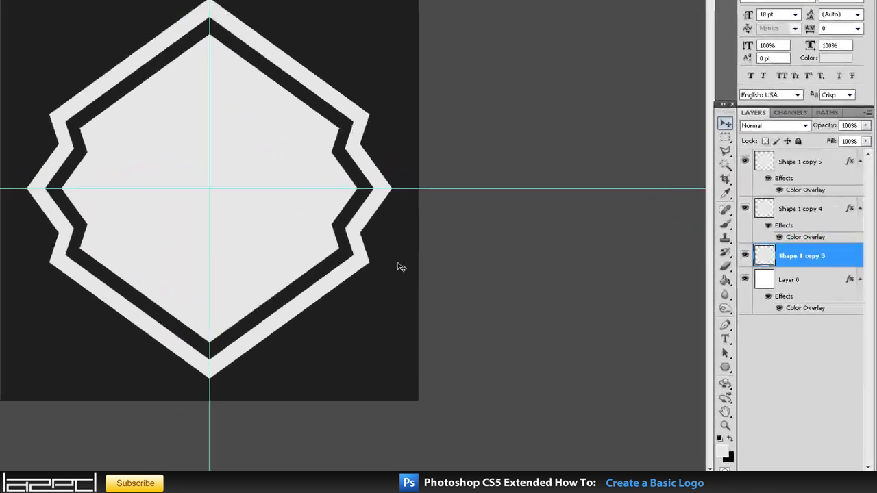
pyautogui.click(778, 280)
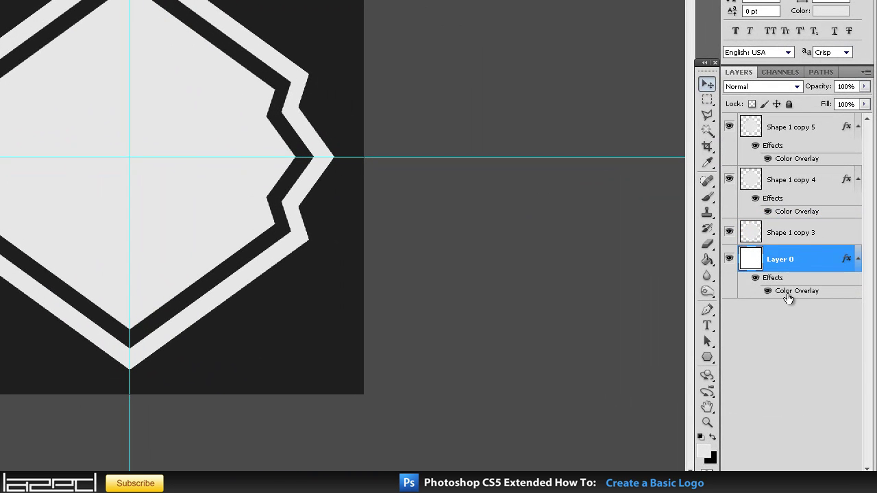
pyautogui.doubleClick(787, 293)
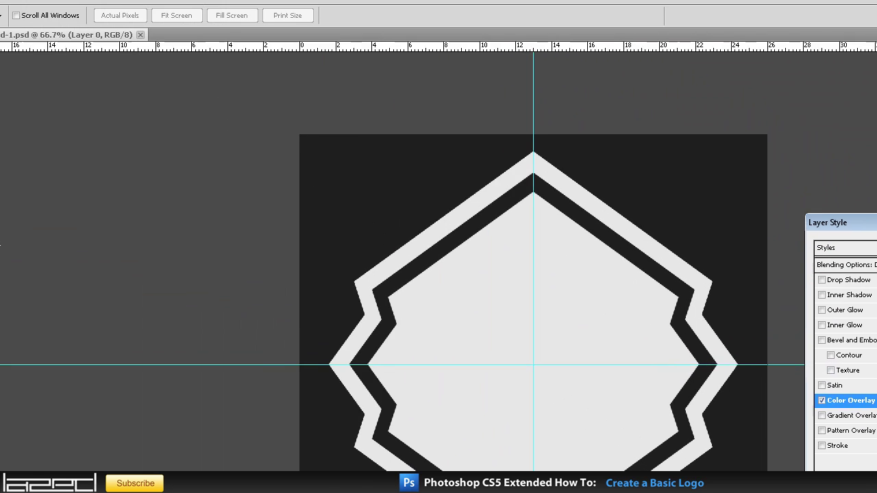
pyautogui.click(765, 112)
pyautogui.moveTo(69, 185)
pyautogui.mouseDown()
pyautogui.moveTo(58, 166)
pyautogui.moveTo(59, 124)
pyautogui.mouseUp()
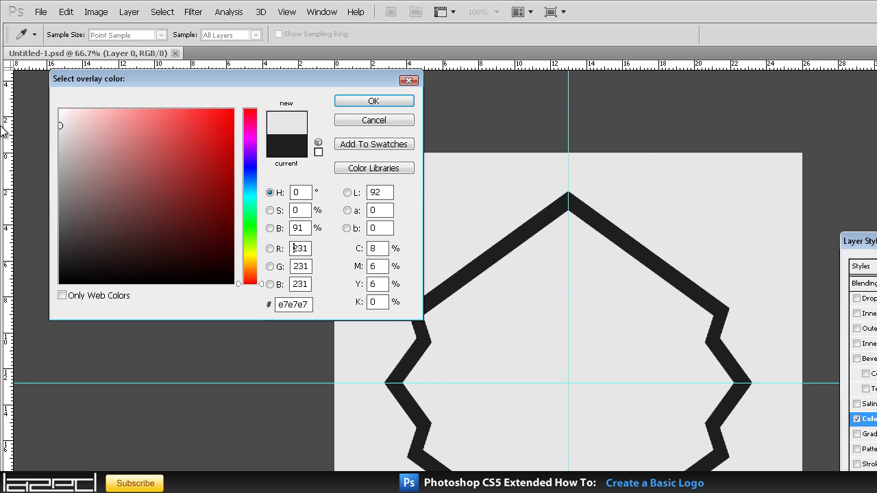
pyautogui.moveTo(68, 166); pyautogui.dragTo(79, 195)
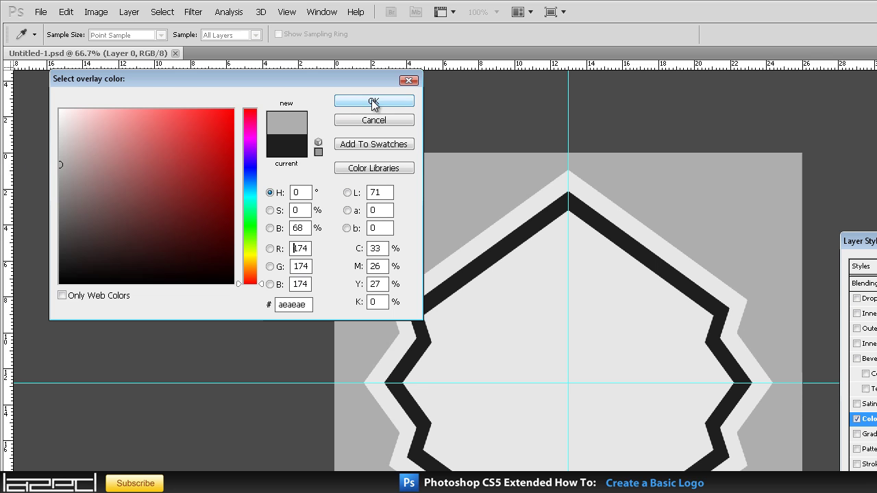
pyautogui.click(64, 180)
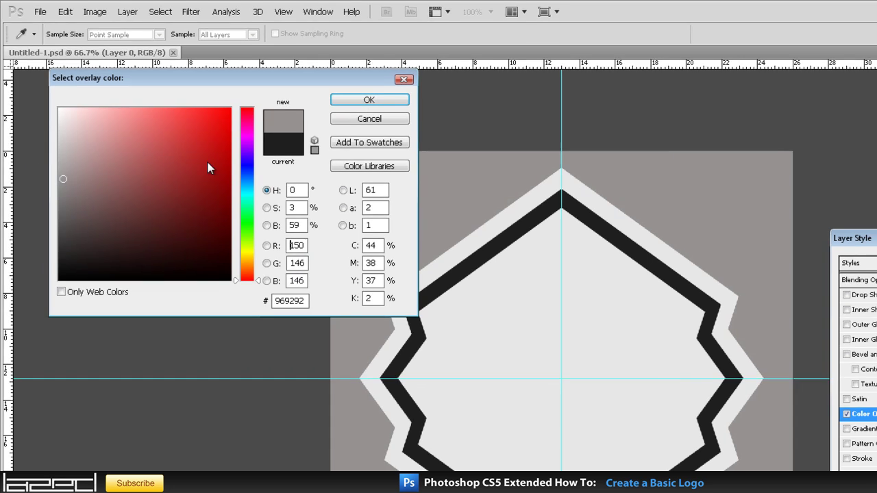
pyautogui.click(373, 100)
pyautogui.click(806, 177)
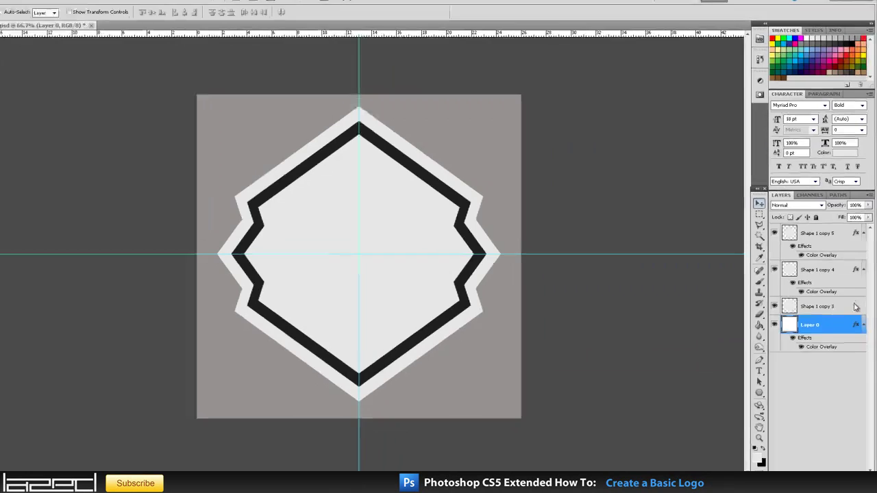
# Enable Drop Shadow, Inner Shadow and Gradient Overlay effects on the outer badge border, layer Shape 1 copy 3
pyautogui.doubleClick(855, 306)
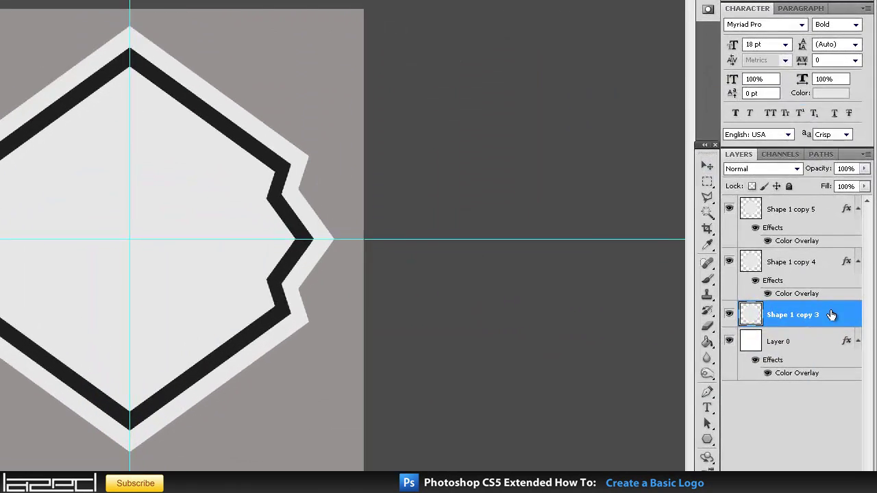
pyautogui.moveTo(535, 97); pyautogui.dragTo(440, 97)
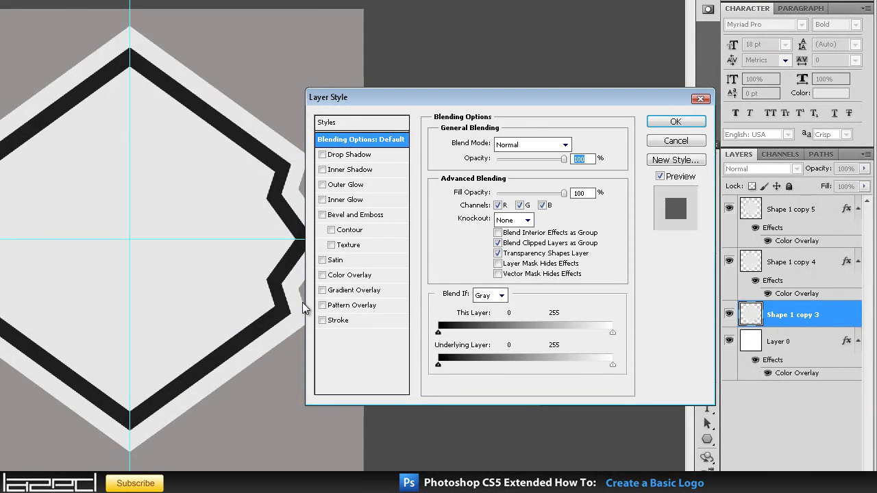
pyautogui.click(332, 157)
pyautogui.click(376, 170)
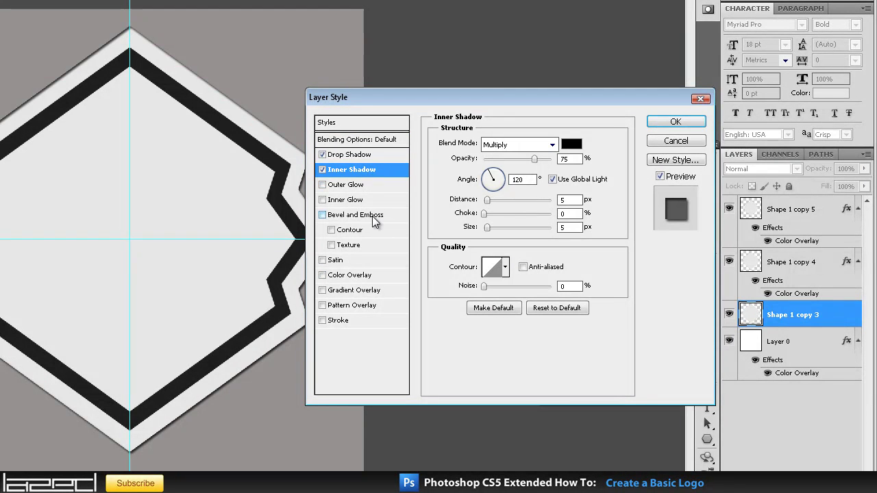
pyautogui.click(360, 292)
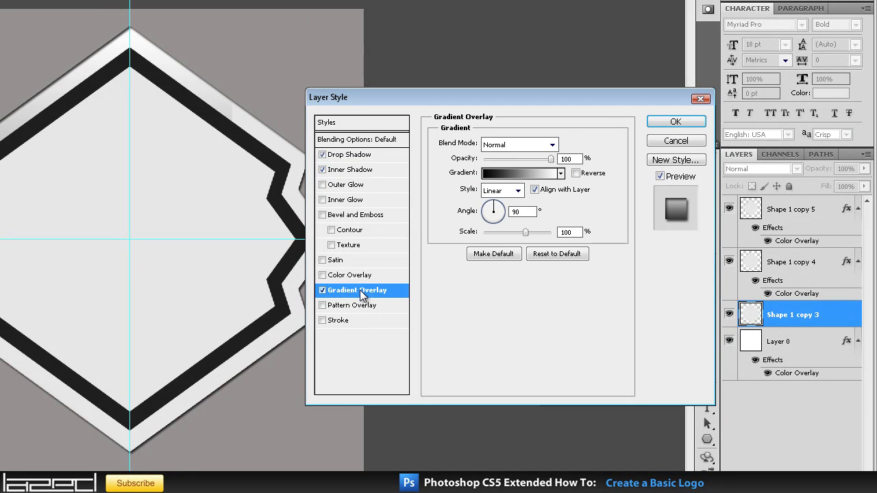
# Set the outer border's Drop Shadow to Normal blend mode, 100% opacity and 7 px distance
pyautogui.click(363, 157)
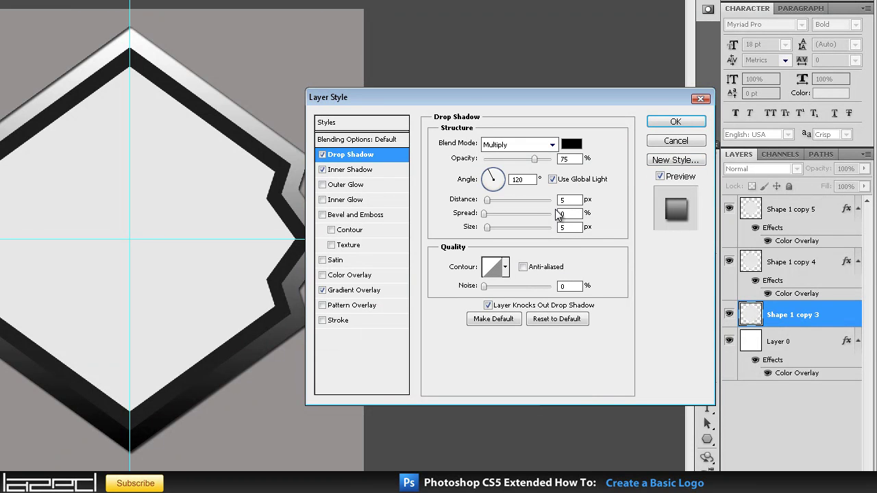
pyautogui.click(552, 144)
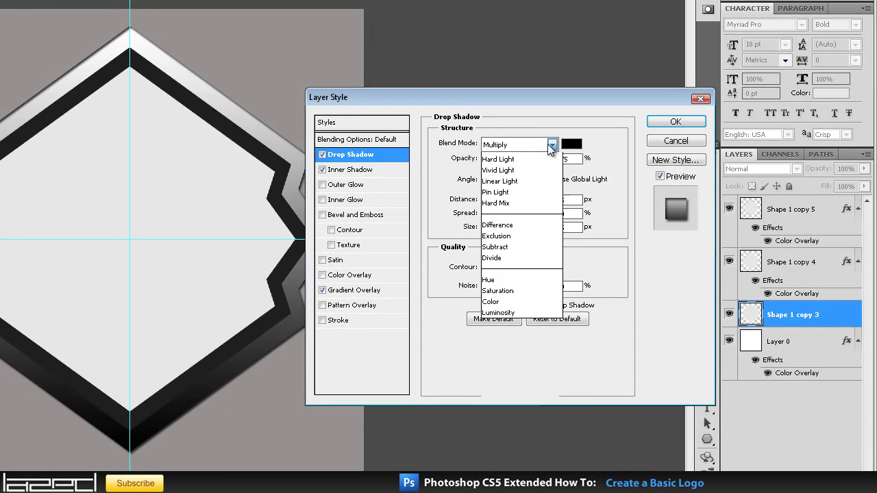
pyautogui.click(511, 154)
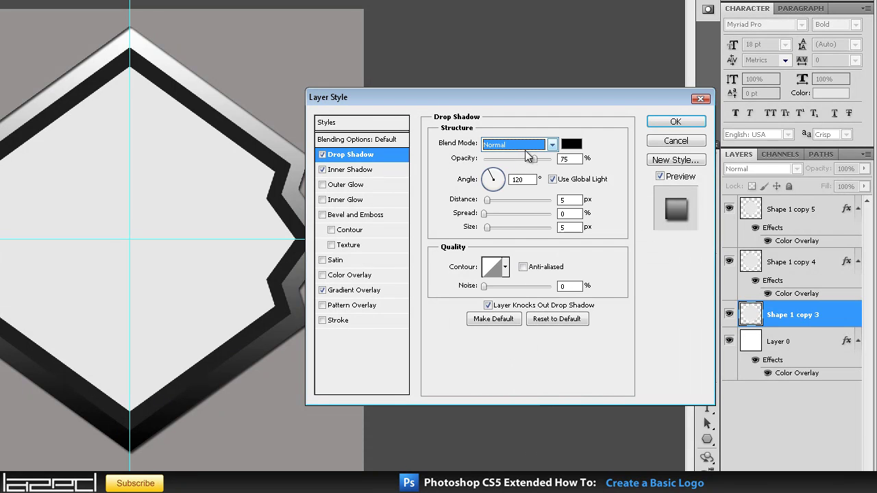
pyautogui.moveTo(534, 159); pyautogui.dragTo(552, 159)
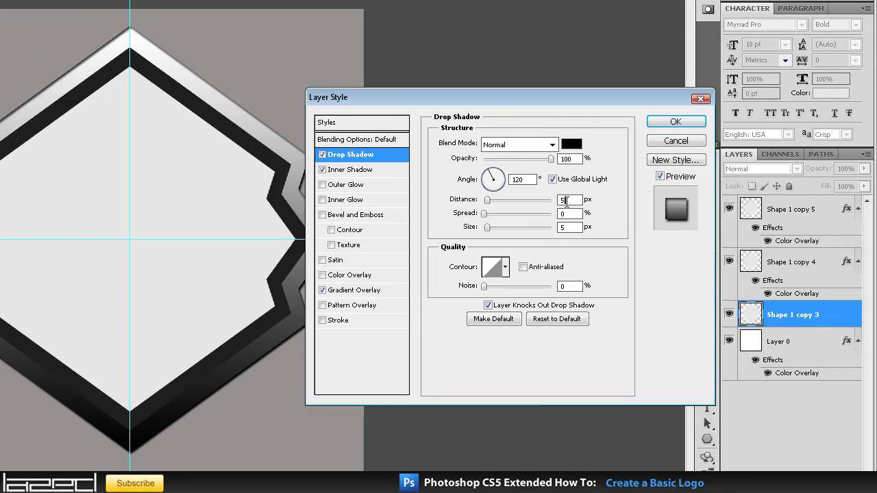
pyautogui.write('10')
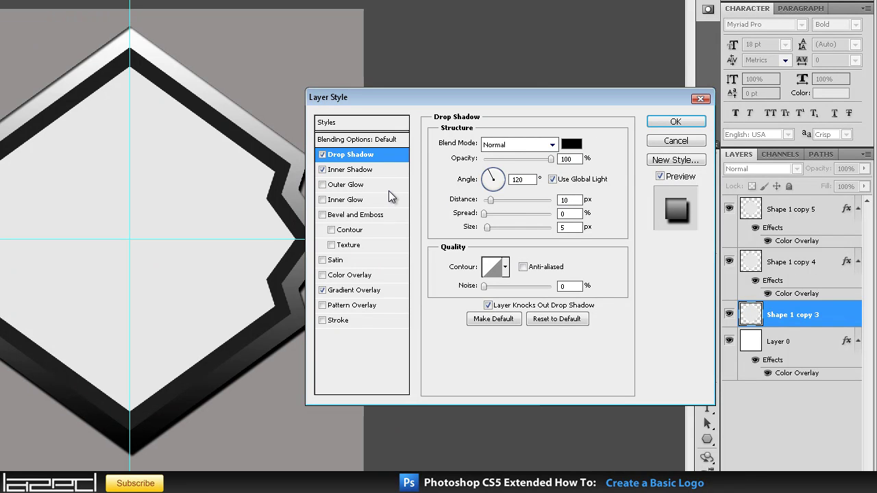
pyautogui.press('BackSpace')
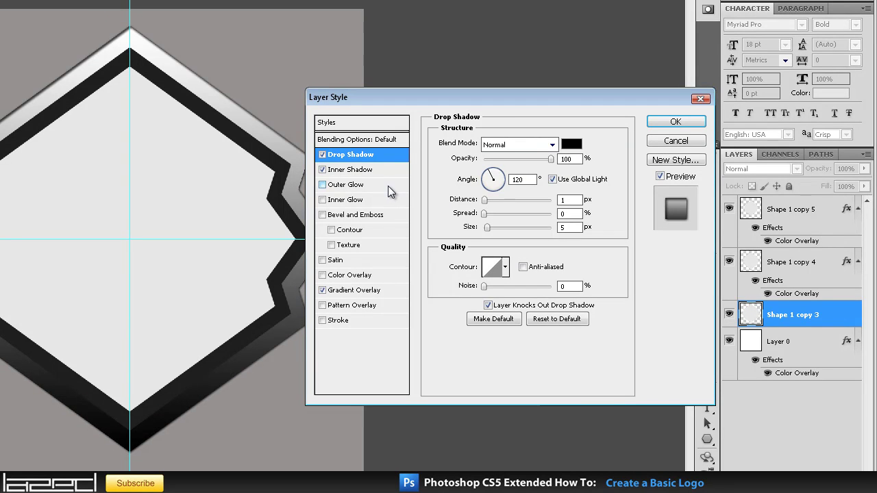
pyautogui.write('7')
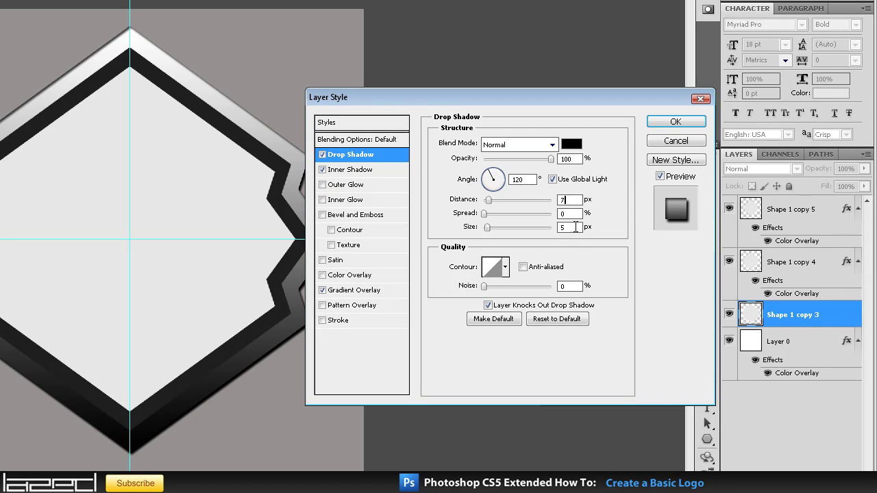
# Set the outer border's Inner Shadow to Normal blend mode and 100% opacity
pyautogui.click(384, 169)
pyautogui.click(552, 144)
pyautogui.click(537, 164)
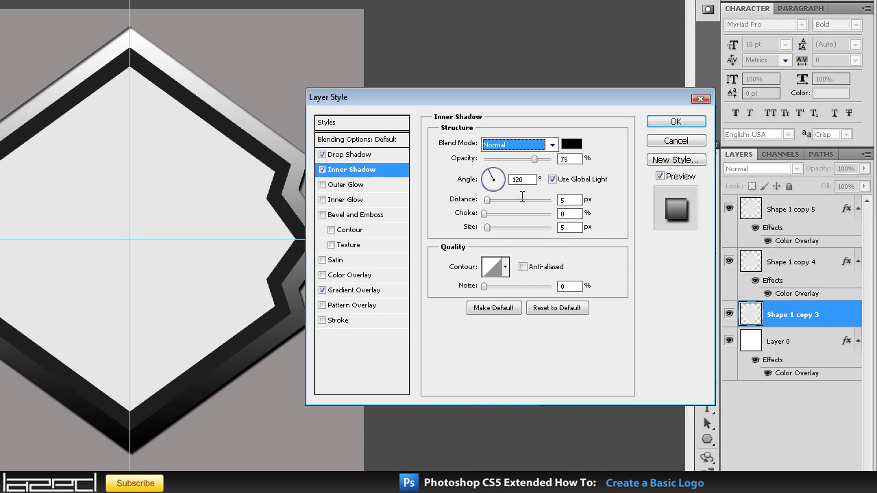
pyautogui.moveTo(532, 158)
pyautogui.mouseDown()
pyautogui.moveTo(488, 158)
pyautogui.moveTo(550, 158)
pyautogui.moveTo(531, 158)
pyautogui.mouseUp()
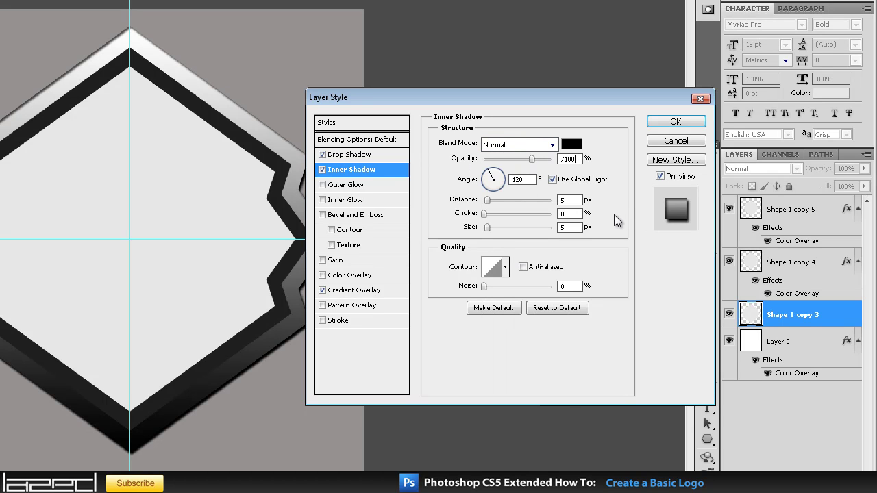
pyautogui.press('BackSpace')
pyautogui.press('BackSpace')
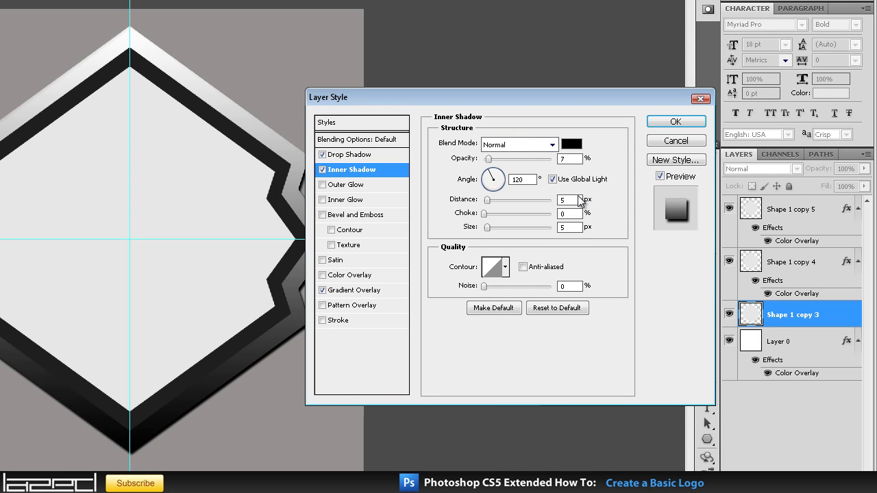
pyautogui.press('BackSpace')
pyautogui.write('100')
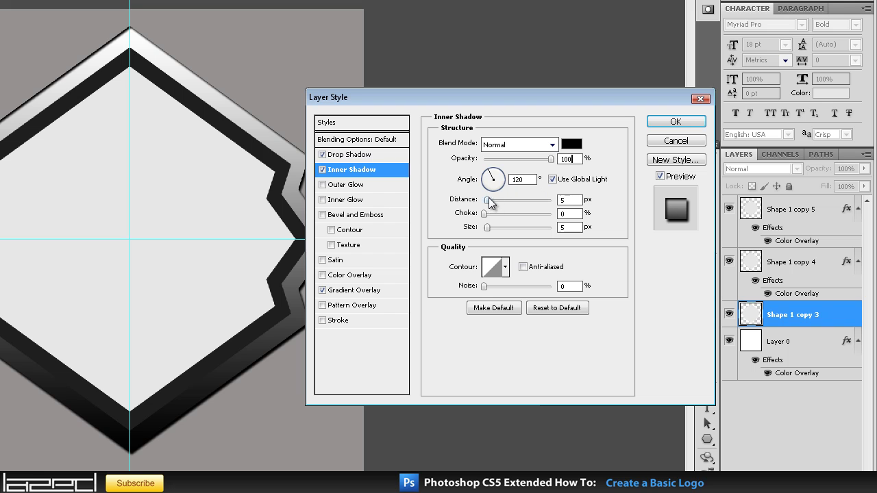
# Try other Inner Shadow distances and sizes, including 20 px and 10 px sizes, and return both values to 5 px
pyautogui.moveTo(488, 200)
pyautogui.mouseDown()
pyautogui.moveTo(502, 200)
pyautogui.moveTo(488, 201)
pyautogui.mouseUp()
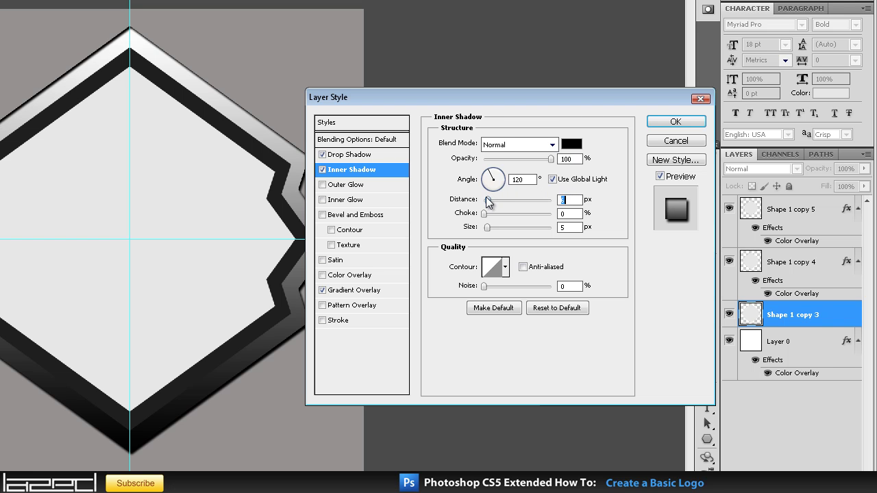
pyautogui.click(569, 200)
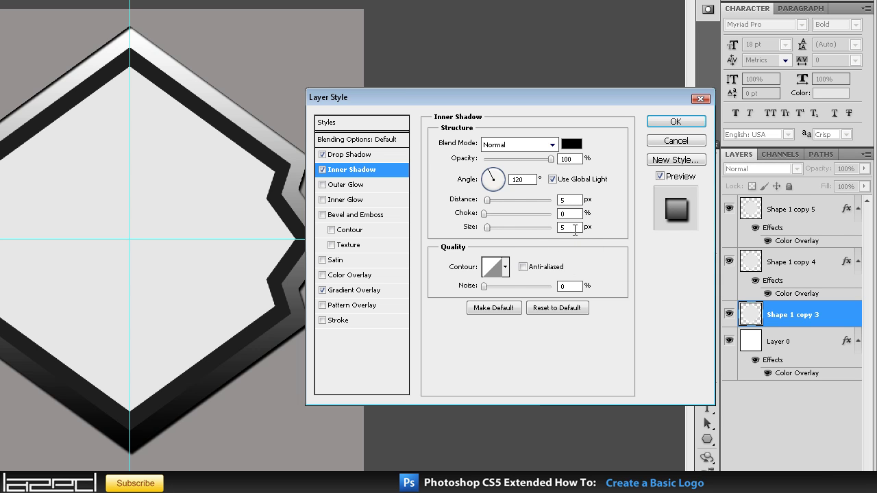
pyautogui.write('20')
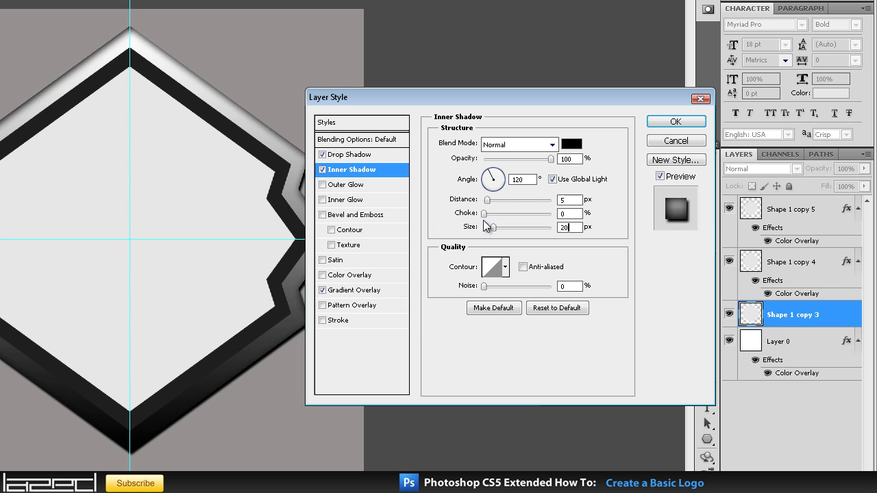
pyautogui.press('BackSpace')
pyautogui.press('BackSpace')
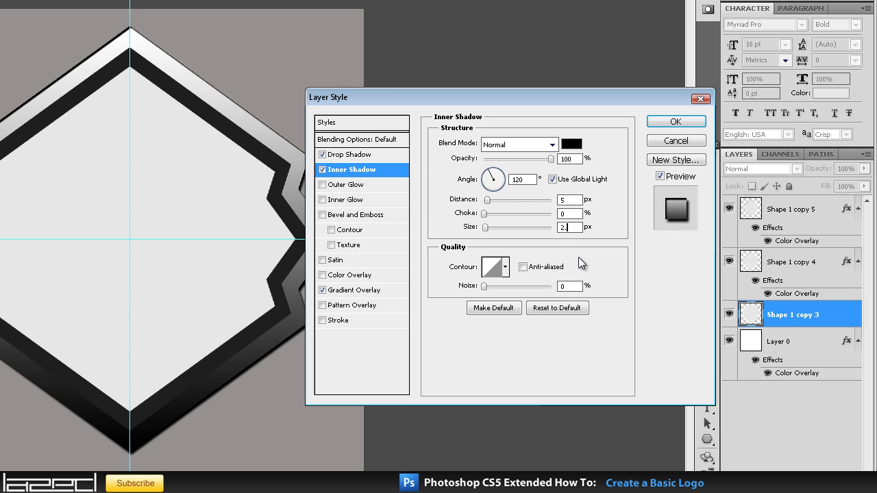
pyautogui.write('2')
pyautogui.press('BackSpace')
pyautogui.write('10')
pyautogui.press('BackSpace')
pyautogui.press('BackSpace')
pyautogui.write('5')
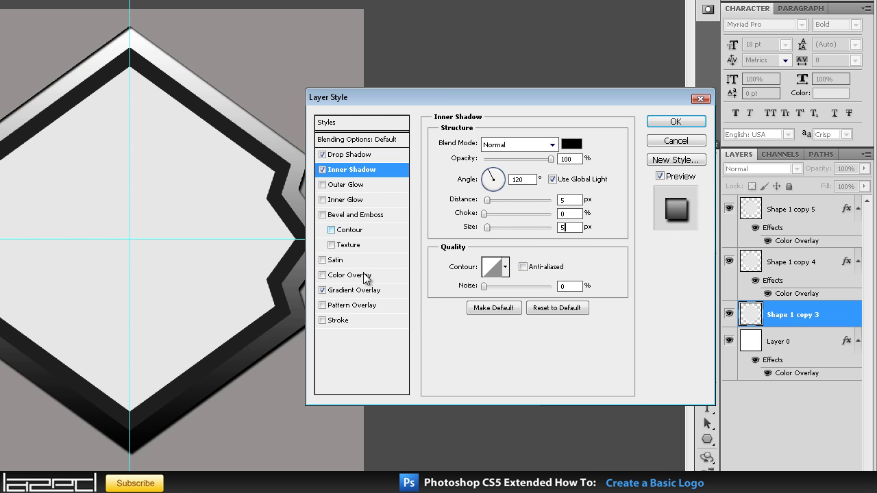
# Try the WMP2 2 and iPhone White gradient presets on the outer border's Gradient Overlay and discard the choice
pyautogui.click(364, 289)
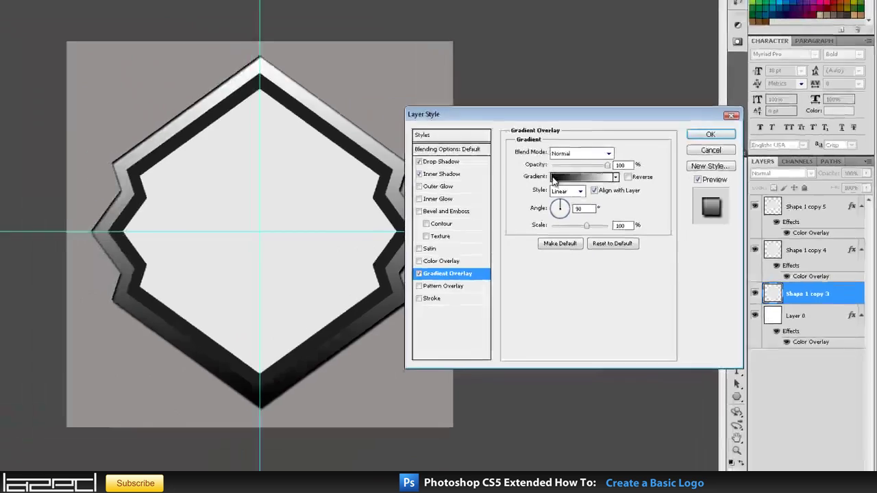
pyautogui.click(517, 173)
pyautogui.moveTo(346, 65); pyautogui.dragTo(613, 12)
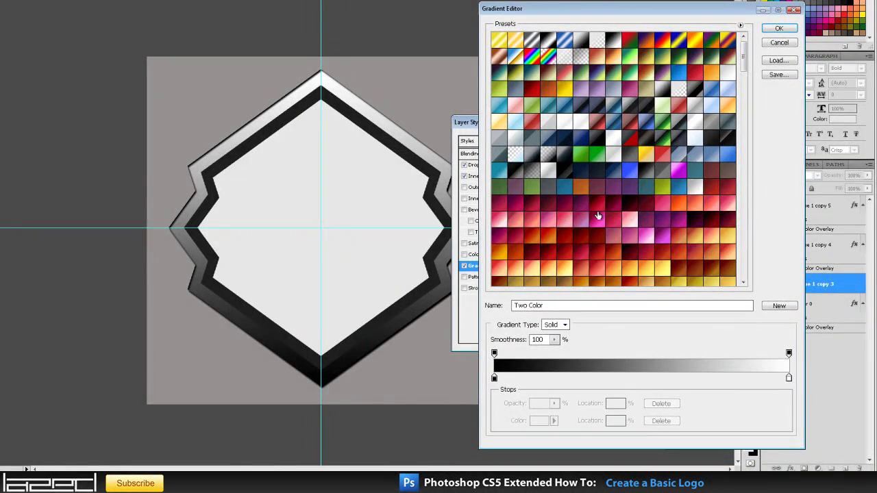
pyautogui.click(573, 124)
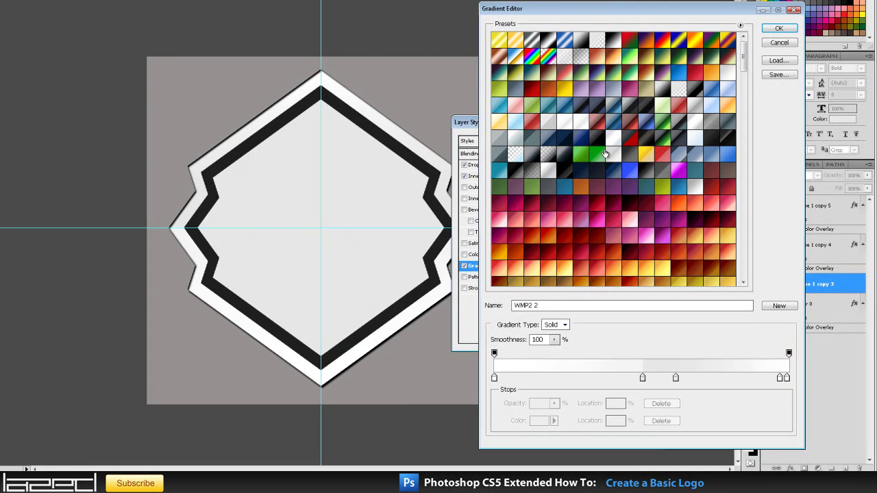
pyautogui.scroll(-3, 608, 156)
pyautogui.click(612, 105)
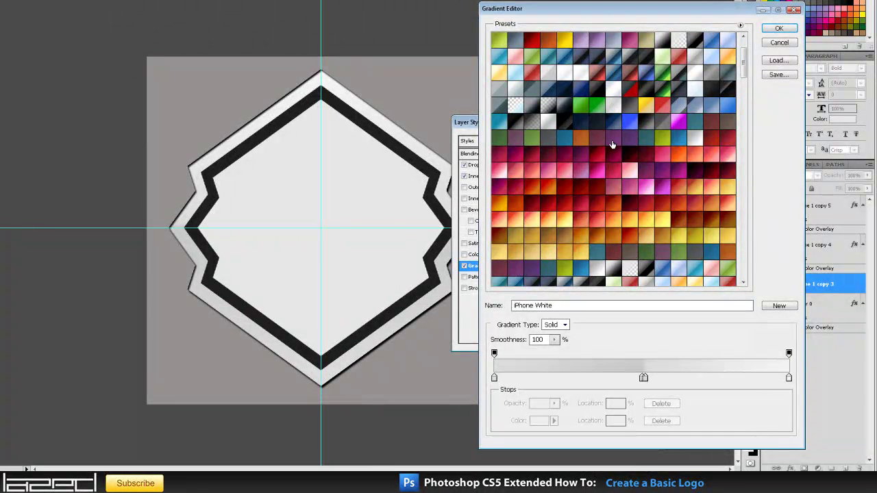
pyautogui.scroll(3, 607, 166)
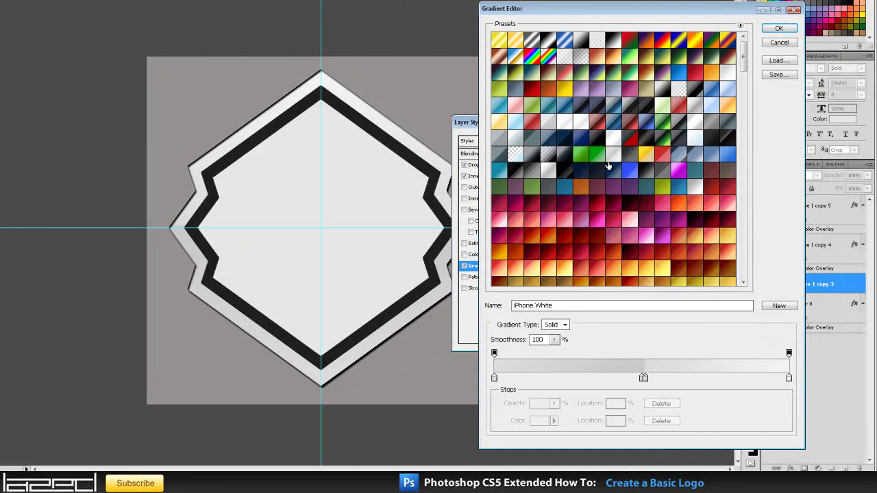
pyautogui.click(778, 43)
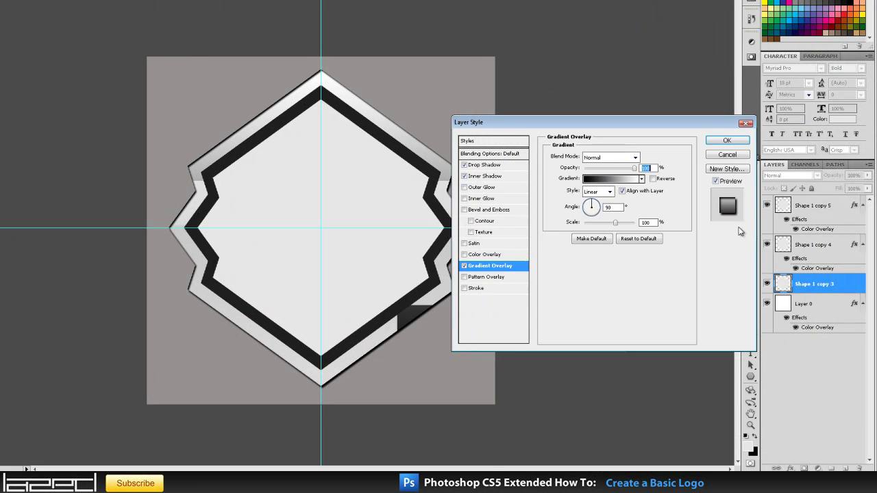
# Recolour the outer border's overlay gradient with light greys, c9c9c9 at the 0% stop and about e7e7e7 at the 100% stop
pyautogui.click(606, 181)
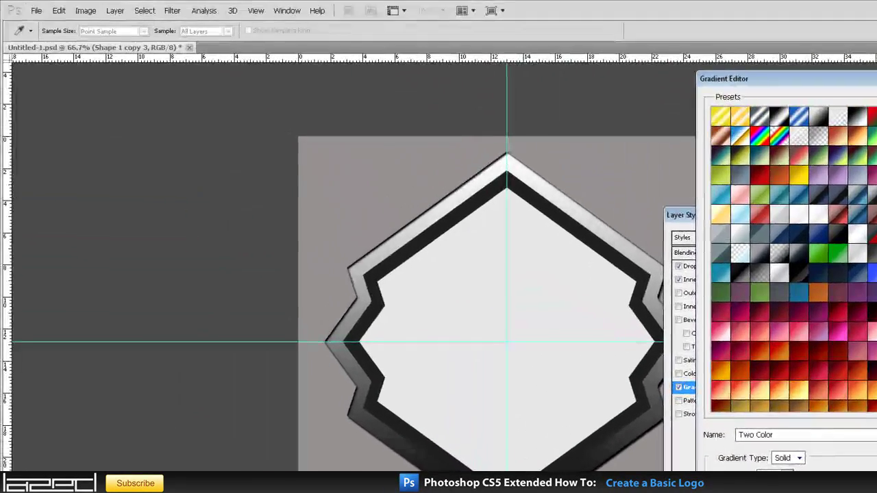
pyautogui.doubleClick(728, 406)
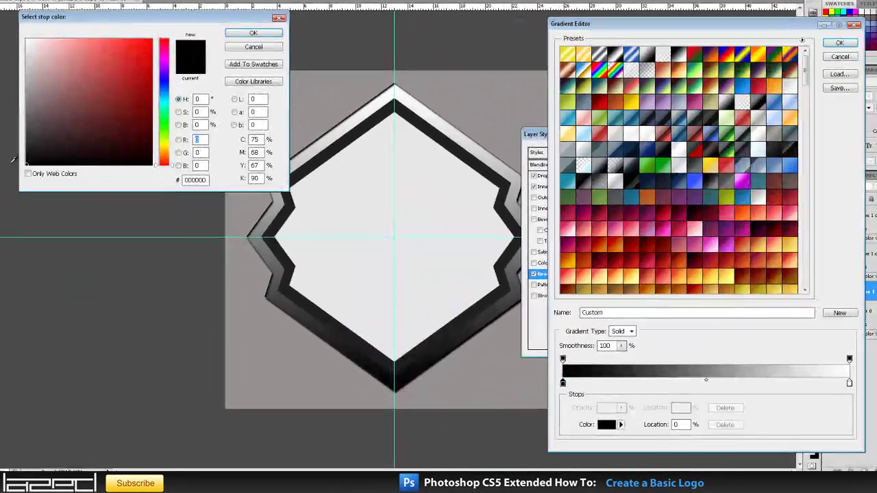
pyautogui.moveTo(30, 67); pyautogui.dragTo(18, 62)
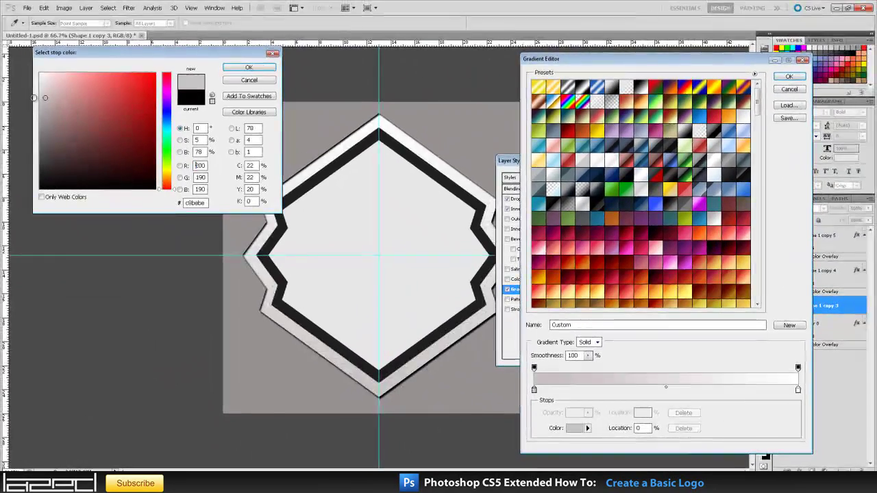
pyautogui.click(39, 92)
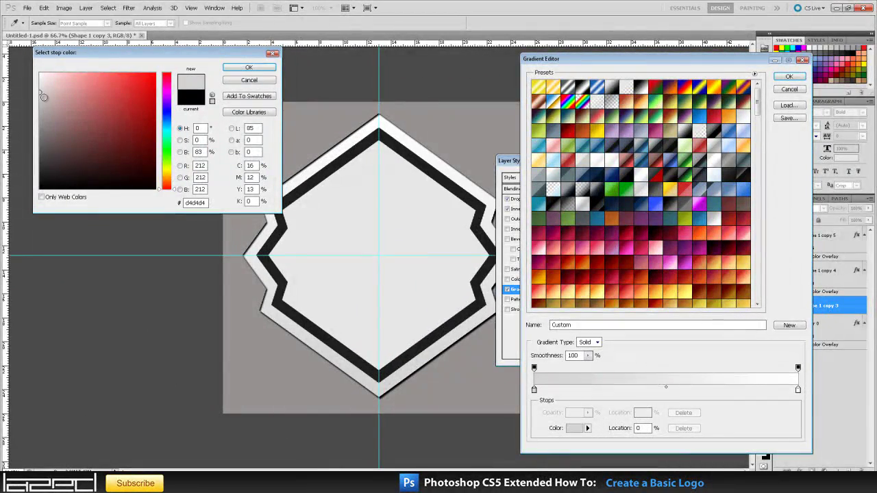
pyautogui.click(255, 65)
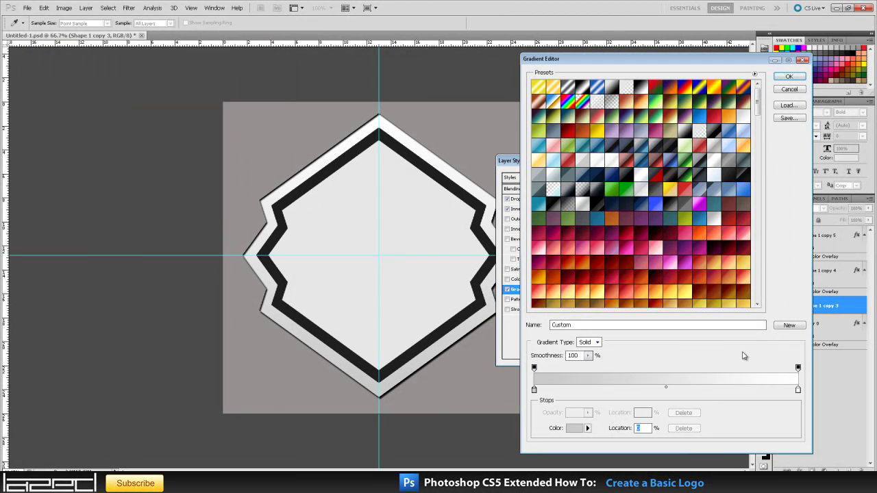
pyautogui.doubleClick(797, 390)
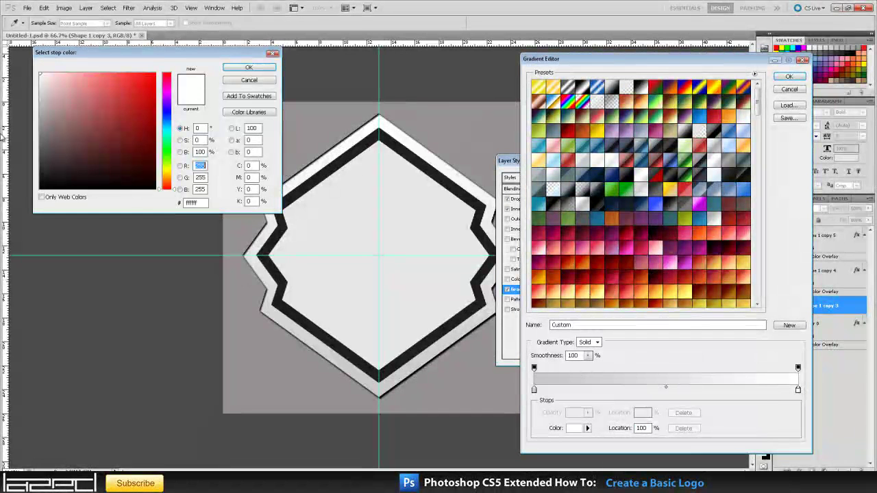
pyautogui.click(40, 89)
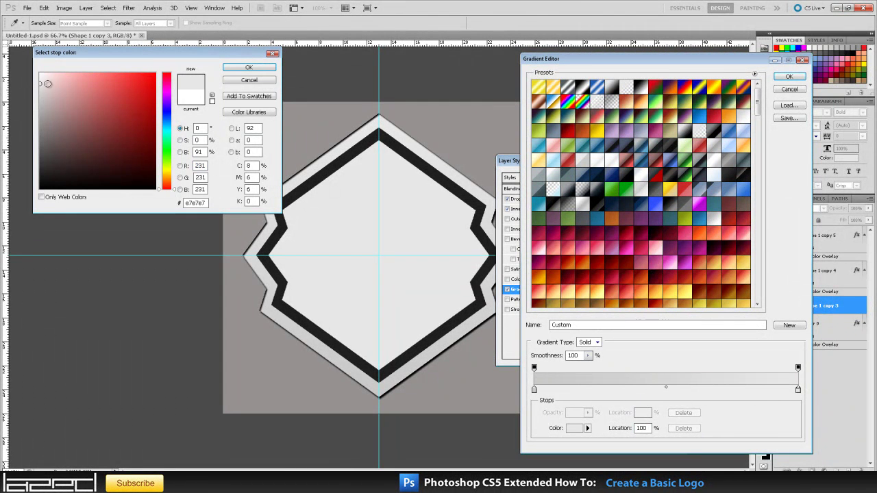
pyautogui.click(255, 66)
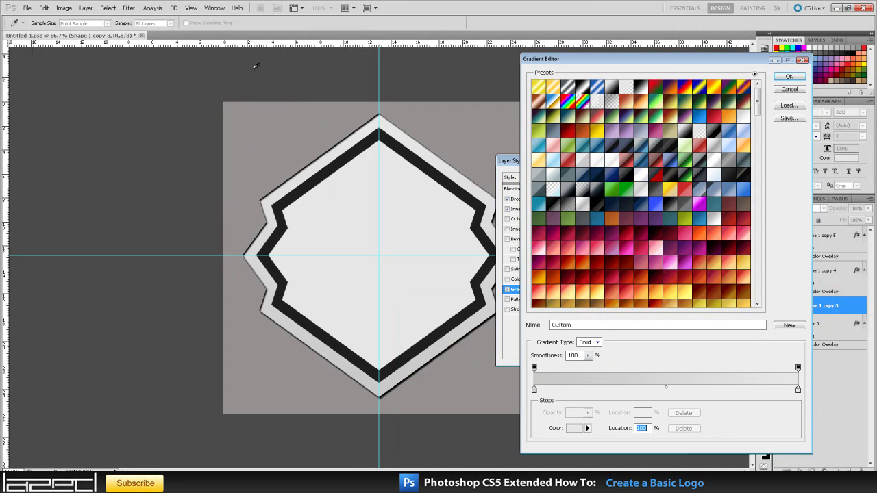
# Darken the gradient's 0% stop to about aeaeae and apply the outer border's layer style
pyautogui.doubleClick(533, 390)
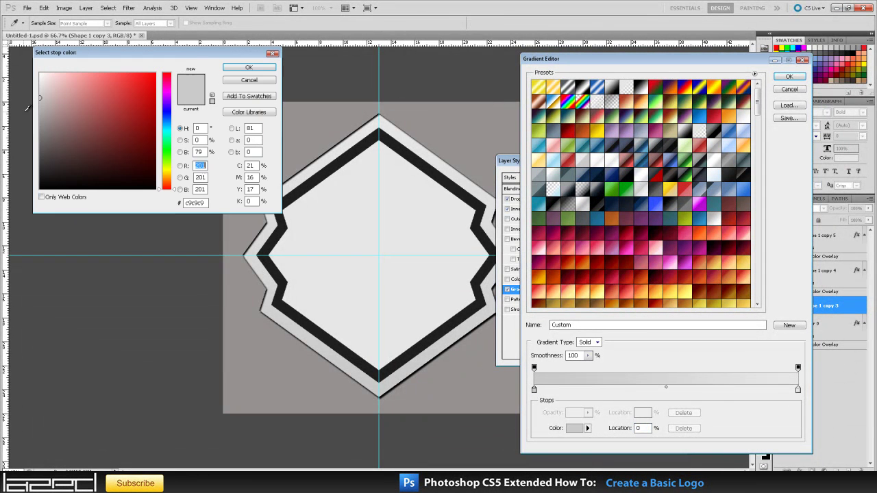
pyautogui.click(43, 109)
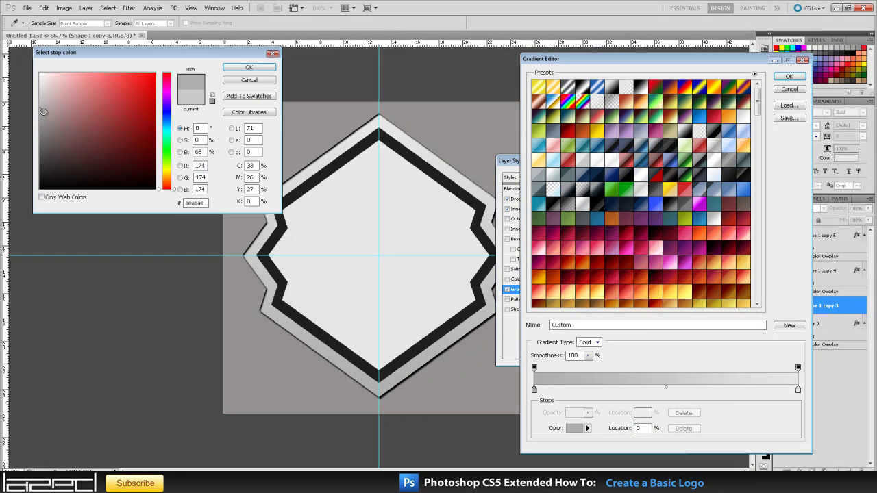
pyautogui.click(249, 67)
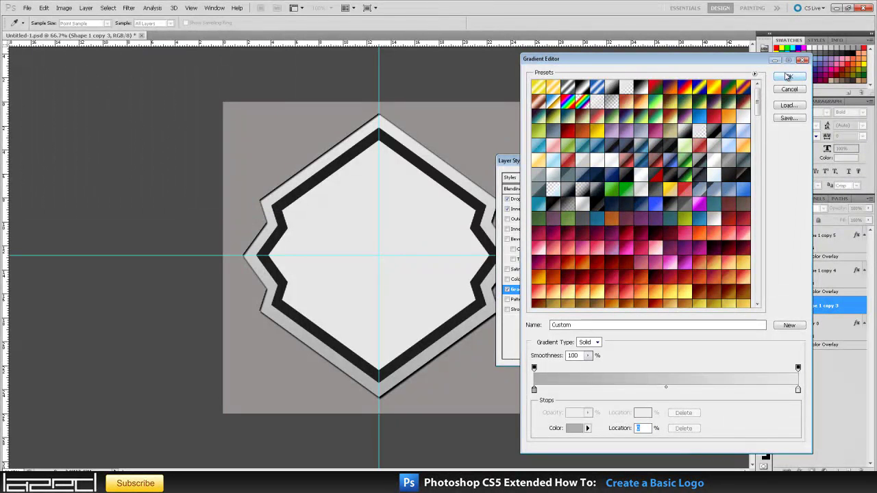
pyautogui.click(788, 76)
pyautogui.click(742, 177)
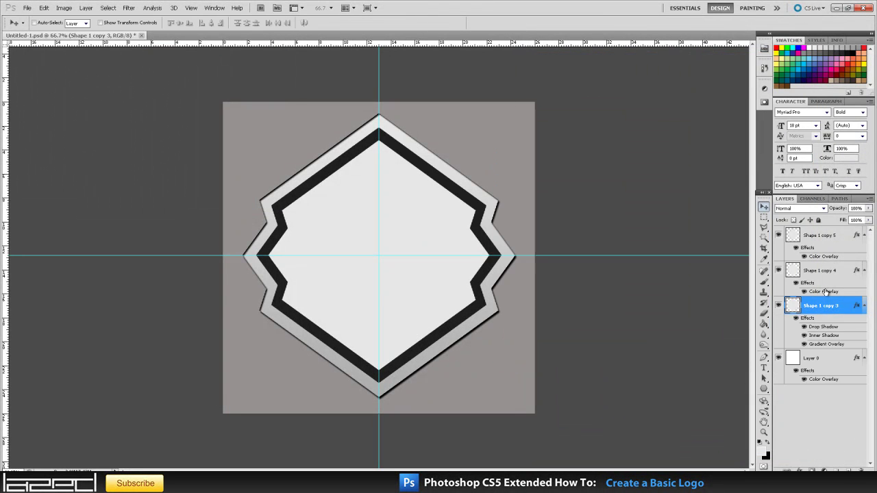
# Copy the layer style of the outer border, Shape 1 copy 3, and paste it onto the inner shape, Shape 1 copy 5
pyautogui.click(820, 246)
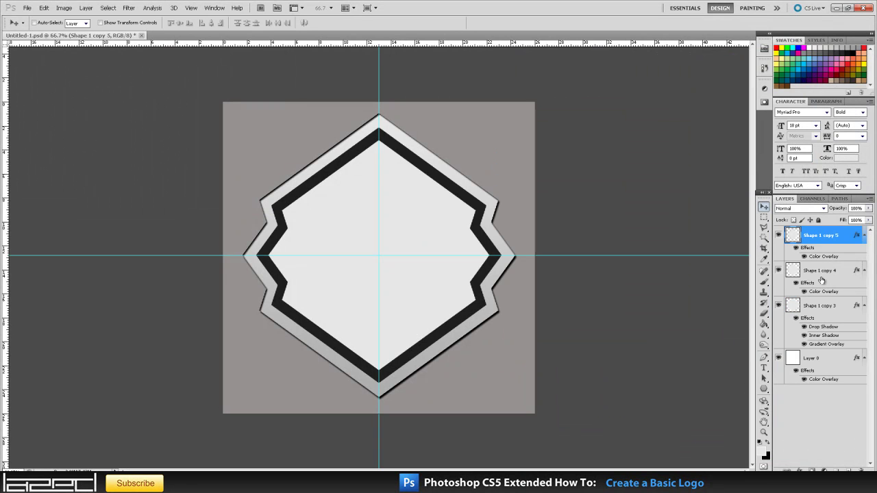
pyautogui.click(821, 280)
pyautogui.click(824, 240)
pyautogui.click(833, 312)
pyautogui.rightClick(833, 310)
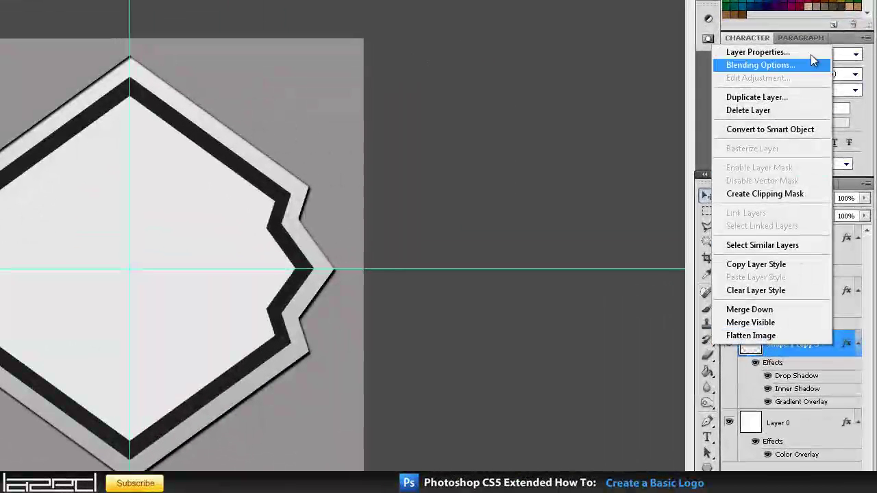
pyautogui.click(787, 266)
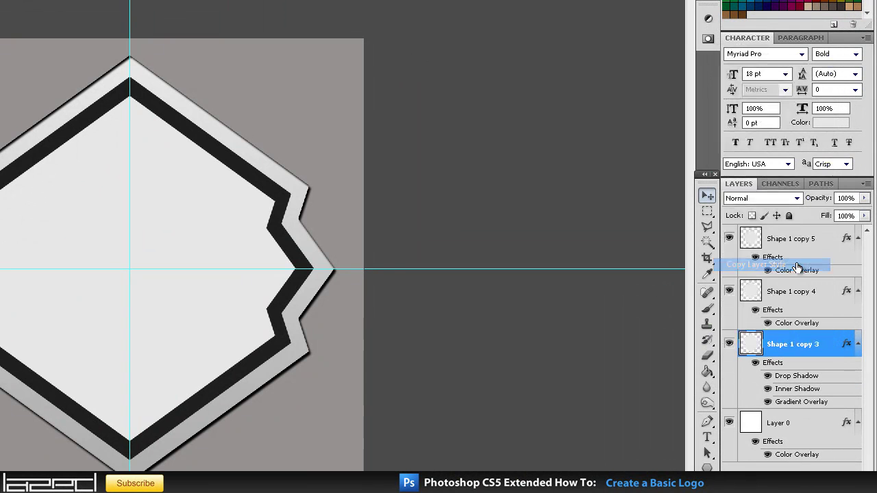
pyautogui.click(820, 238)
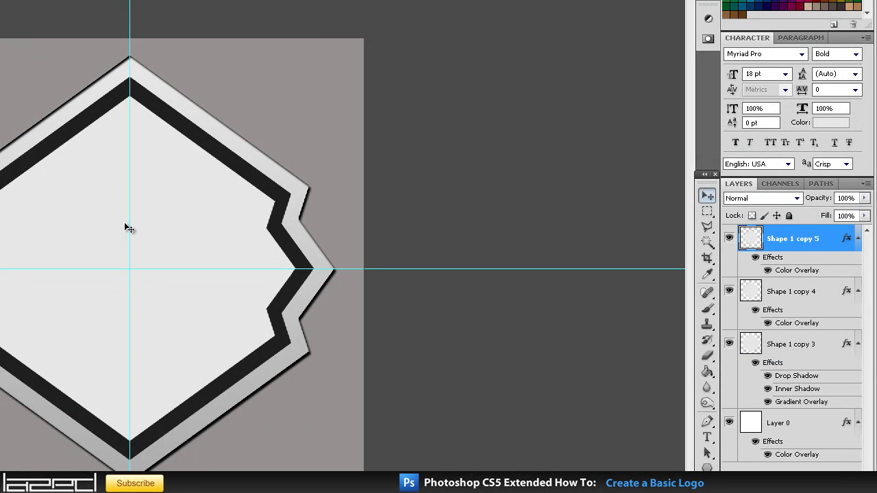
pyautogui.rightClick(841, 241)
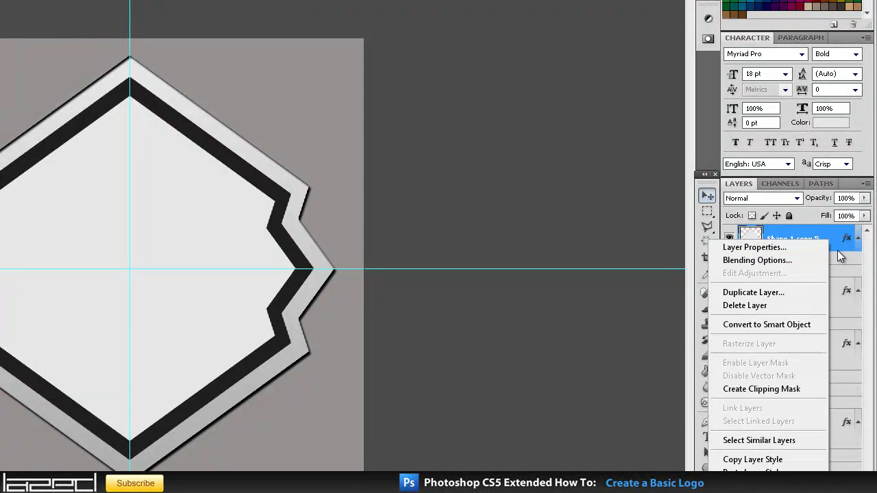
pyautogui.click(792, 470)
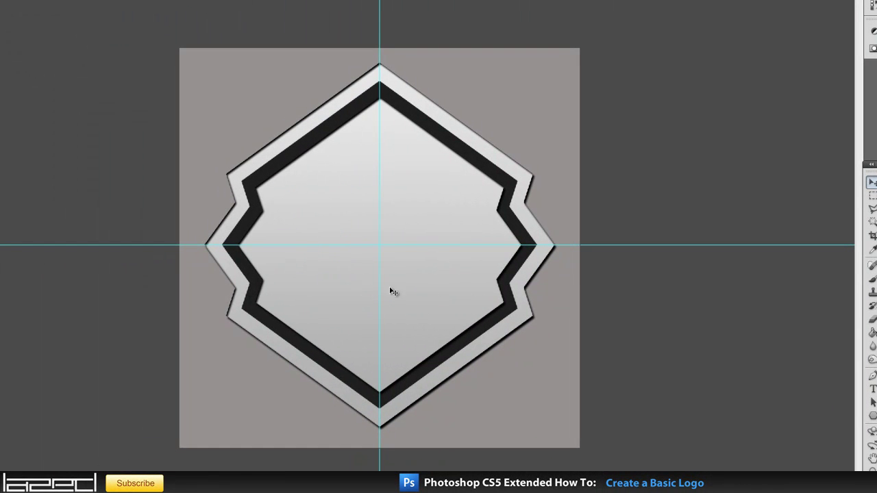
# Try red as the middle border's Color Overlay, discard it, and replace that overlay with a Gradient Overlay, opening its gradient for editing
pyautogui.hotkey('ctrl', '+')
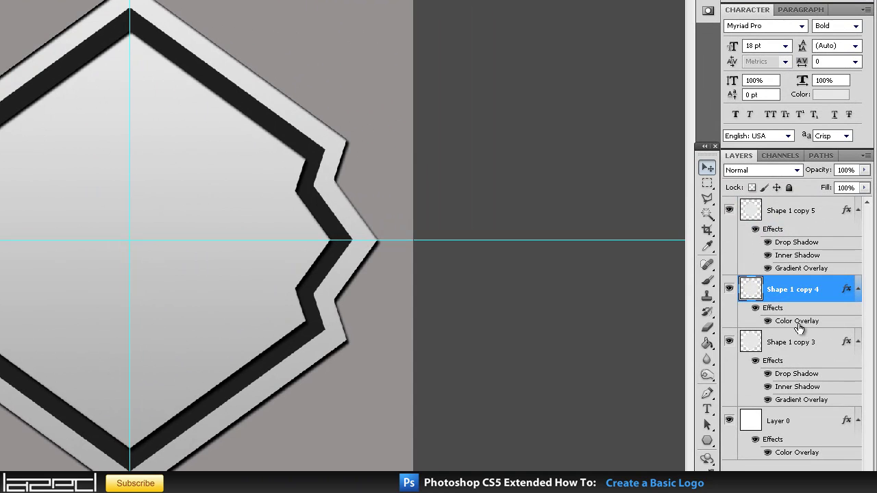
pyautogui.doubleClick(798, 328)
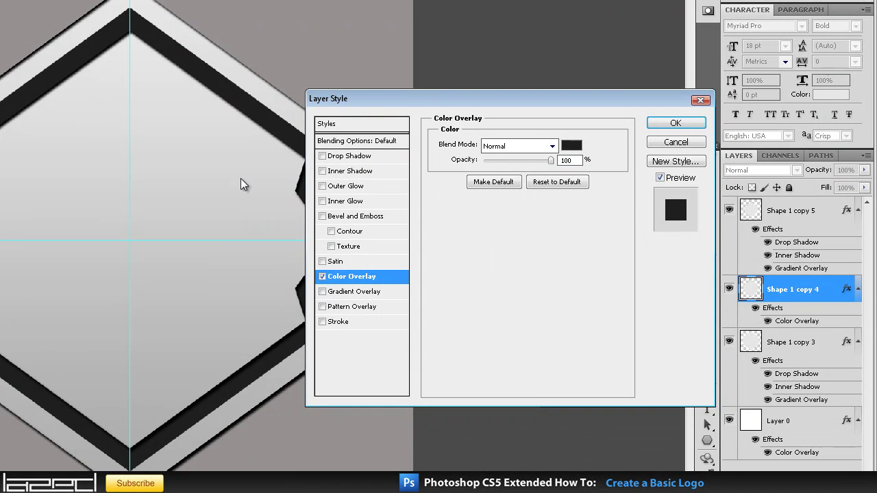
pyautogui.click(445, 55)
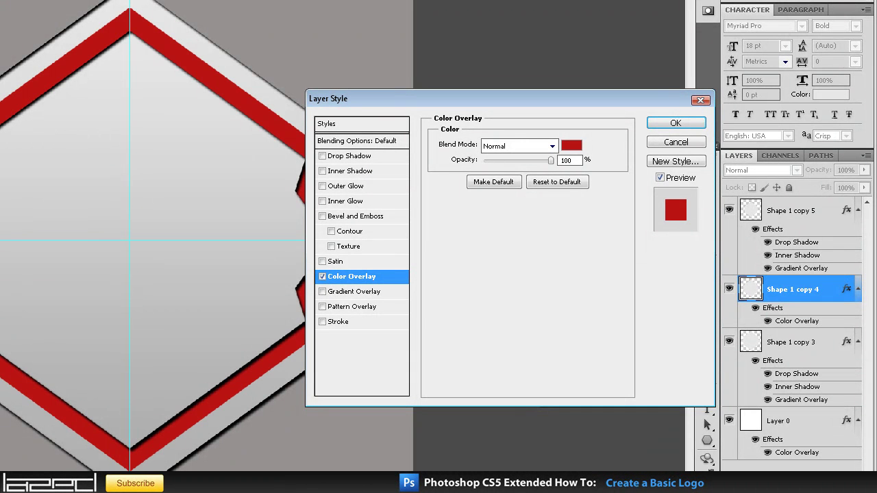
pyautogui.click(337, 294)
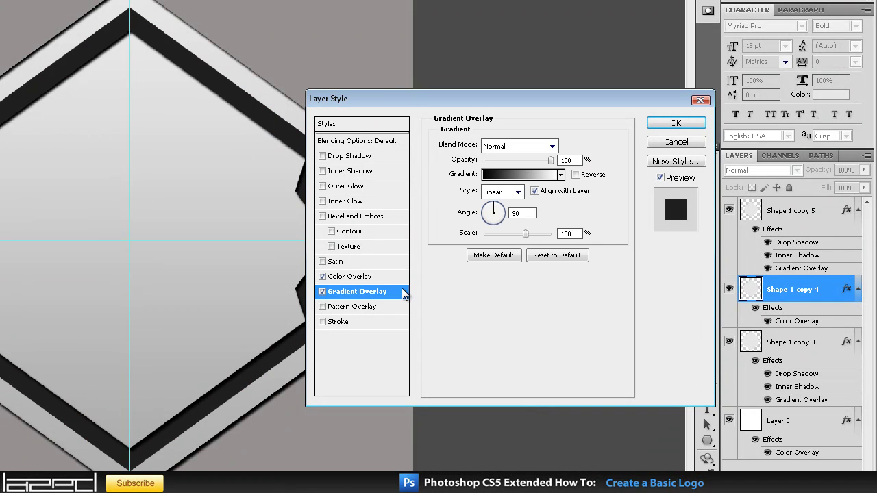
pyautogui.click(322, 277)
pyautogui.click(521, 175)
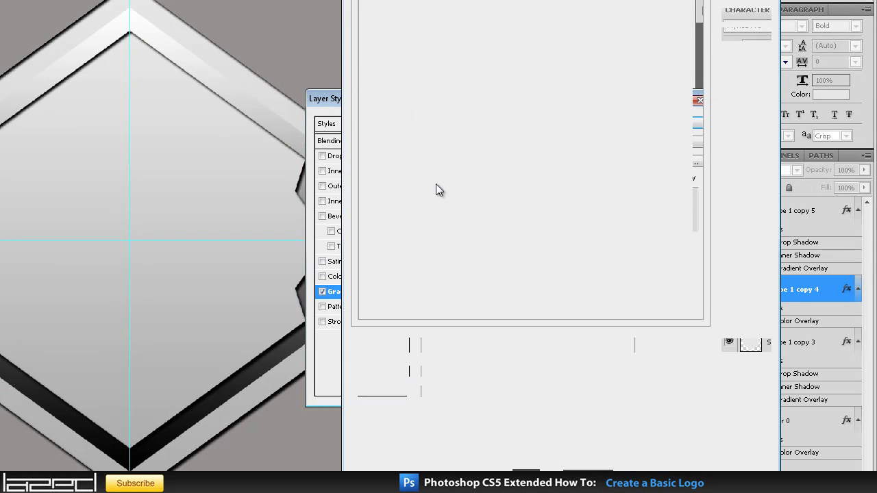
# Try an orange-to-yellow preset and the Green preset on the middle border's gradient
pyautogui.scroll(-4, 403, 239)
pyautogui.click(558, 239)
pyautogui.scroll(-4, 560, 248)
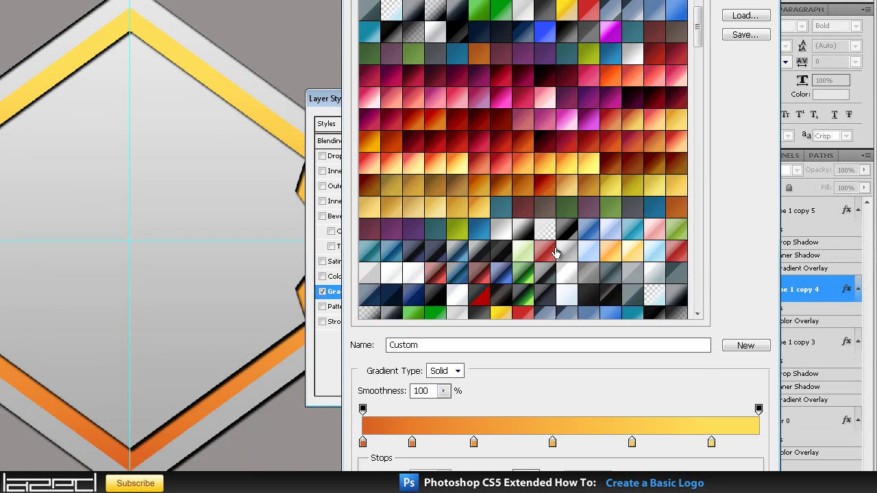
pyautogui.click(457, 174)
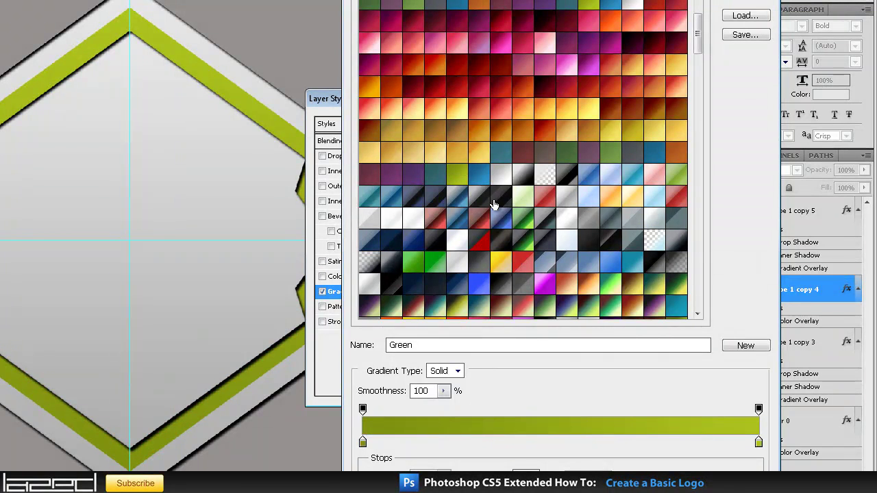
pyautogui.scroll(3, 493, 204)
pyautogui.scroll(-5, 505, 205)
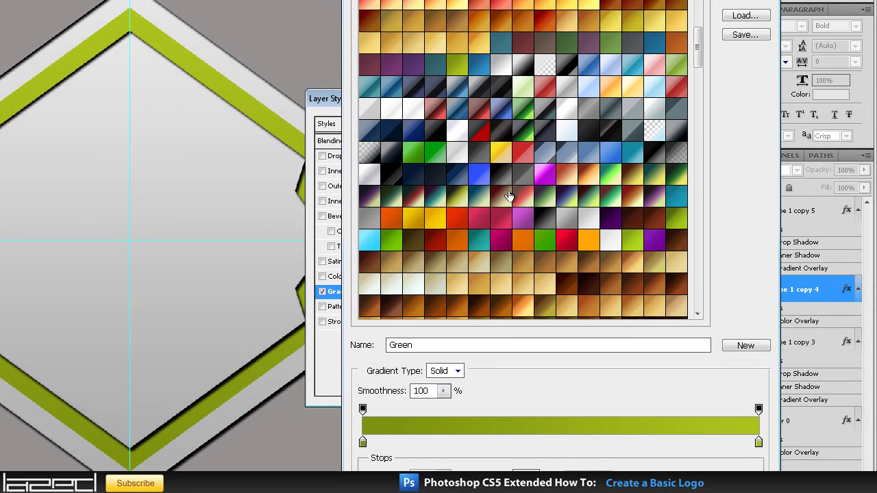
# Try dark-to-bright green, dark-to-purple and pale yellow gradient presets on the middle border
pyautogui.click(511, 248)
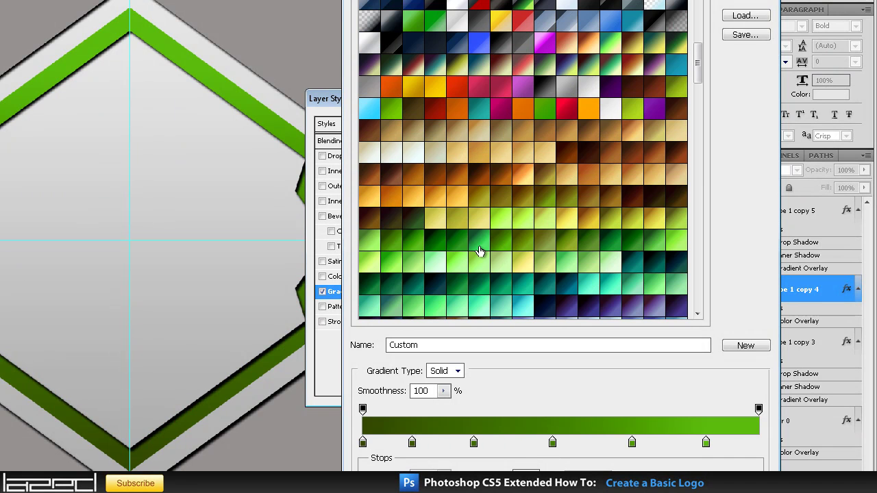
pyautogui.click(480, 250)
pyautogui.scroll(-3, 493, 266)
pyautogui.scroll(-3, 493, 266)
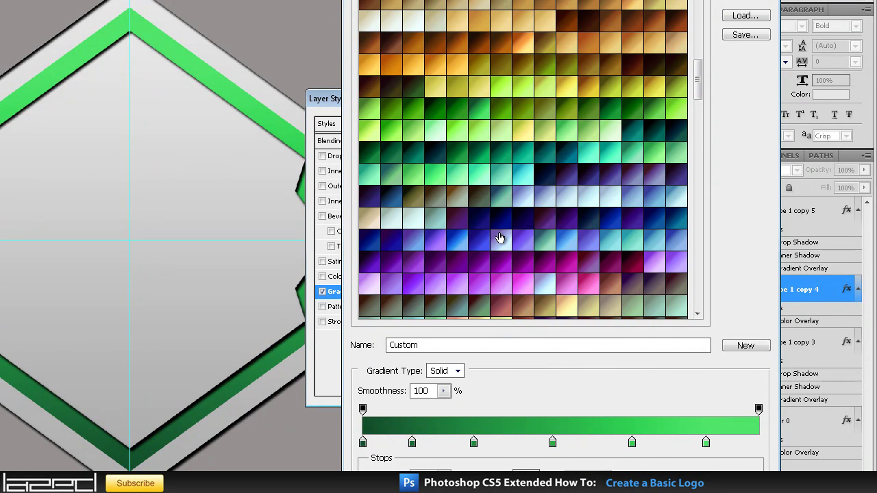
pyautogui.click(501, 225)
pyautogui.click(541, 226)
pyautogui.scroll(3, 541, 226)
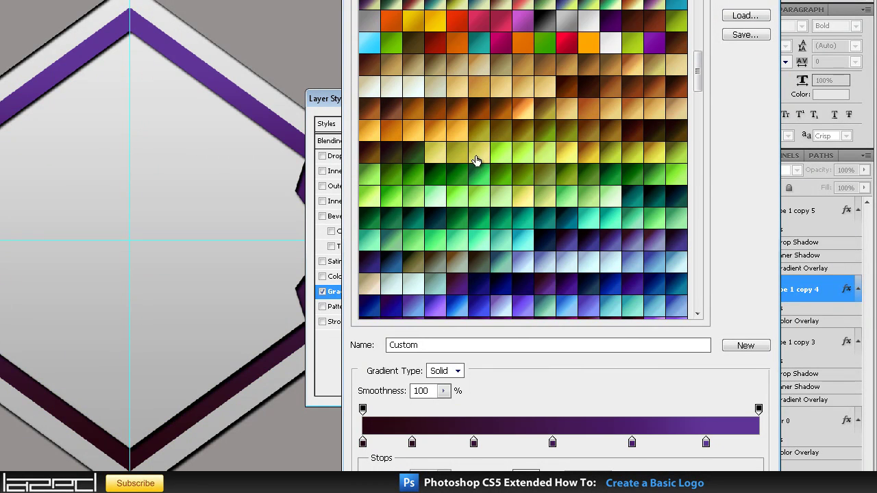
pyautogui.click(461, 157)
pyautogui.click(462, 191)
pyautogui.scroll(3, 486, 212)
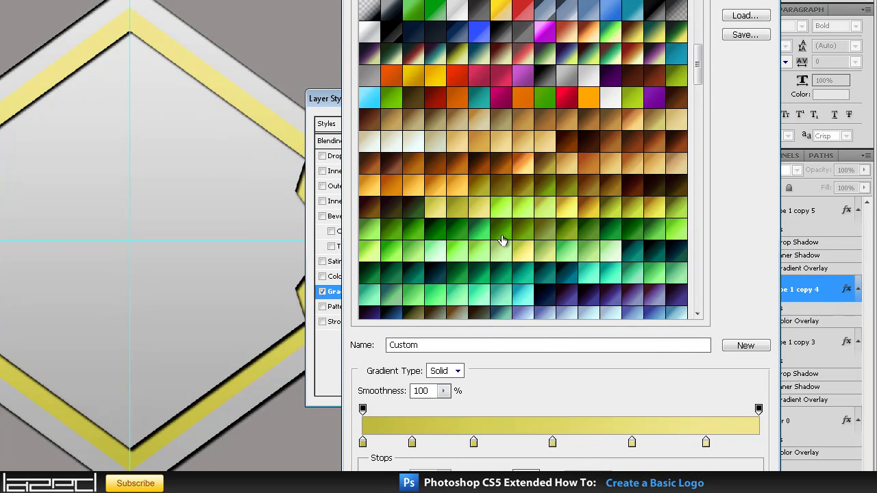
# Apply a black-to-green gradient preset to the middle border's overlay and select the inner shape's layer, Shape 1 copy 5
pyautogui.click(469, 244)
pyautogui.click(455, 244)
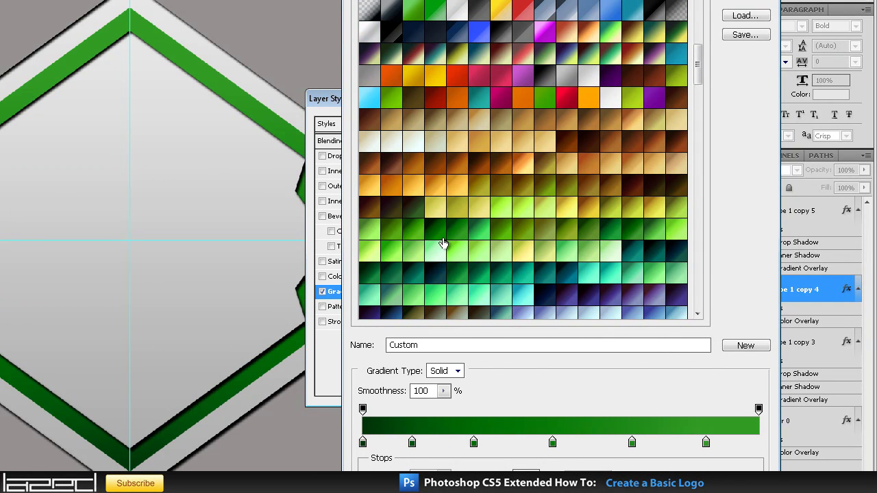
pyautogui.click(434, 236)
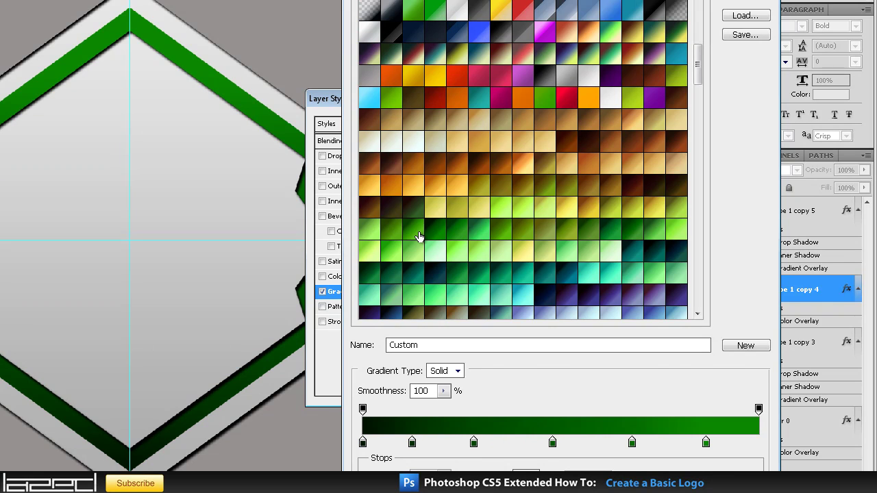
pyautogui.press('Return')
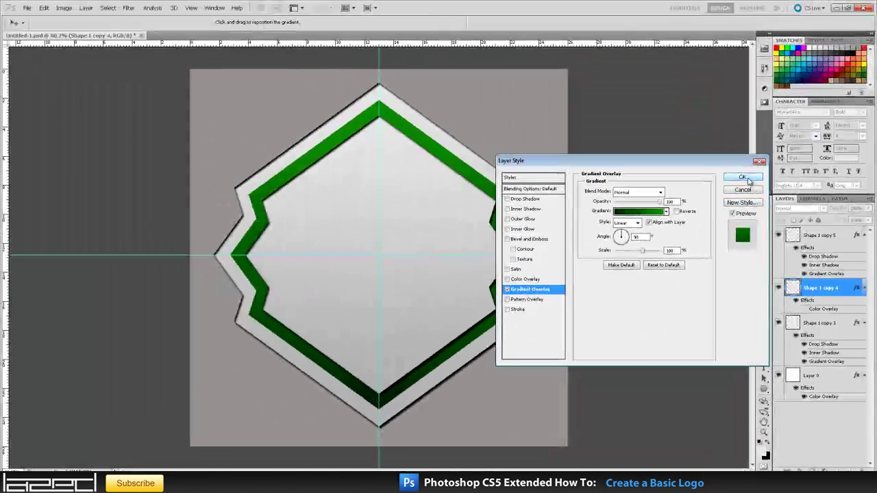
pyautogui.click(743, 176)
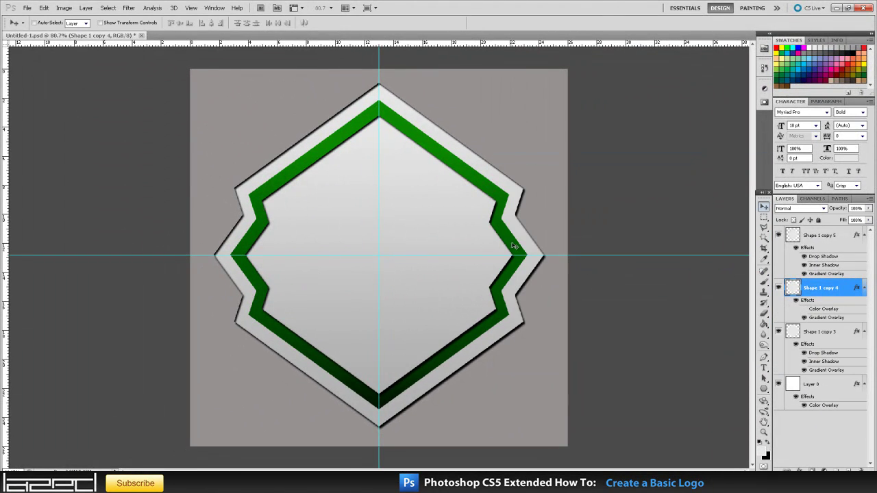
pyautogui.click(812, 239)
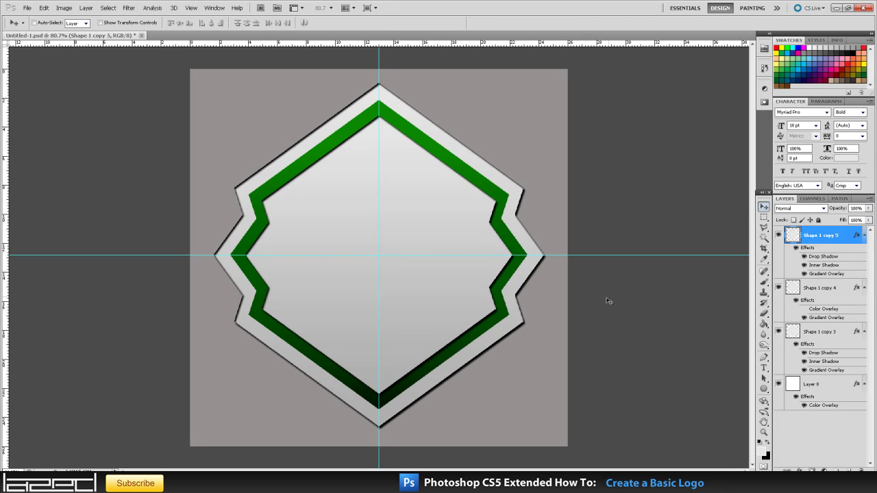
# Add a text box across the badge's inner shape, enter "Laz" in it and select the whole word
pyautogui.press('t')
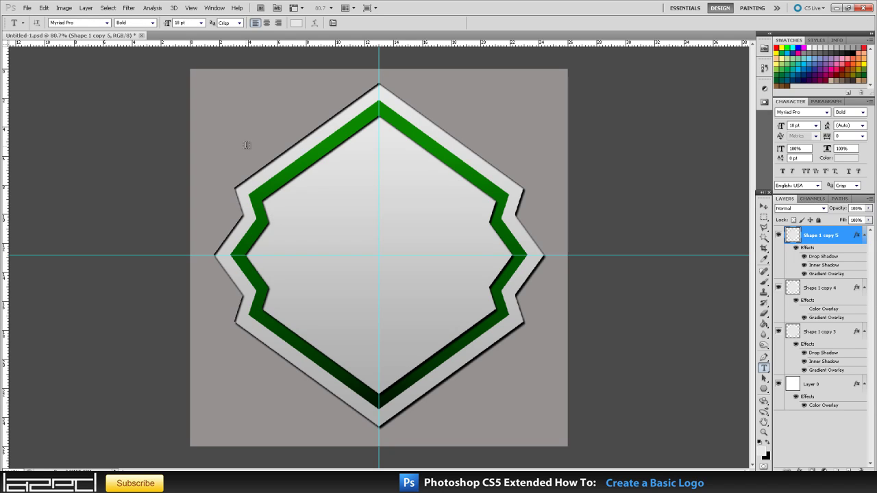
pyautogui.moveTo(289, 296); pyautogui.dragTo(497, 332)
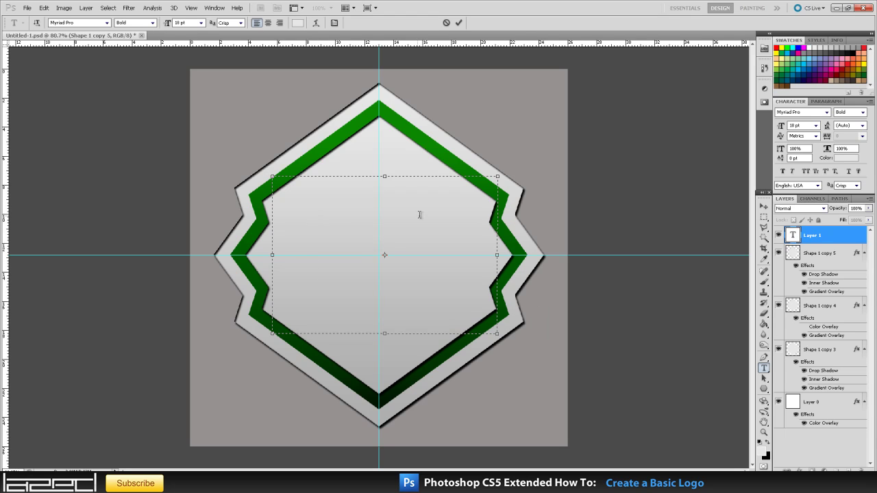
pyautogui.write('Laz')
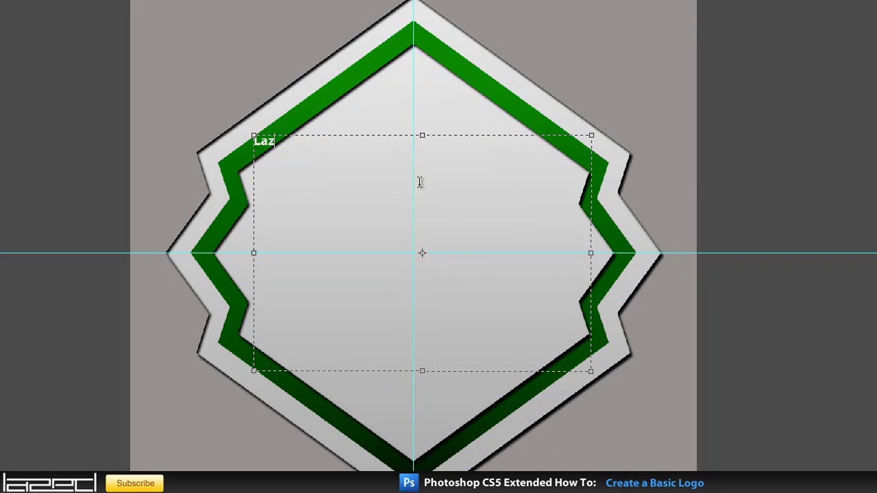
pyautogui.hotkey('ctrl', 'a')
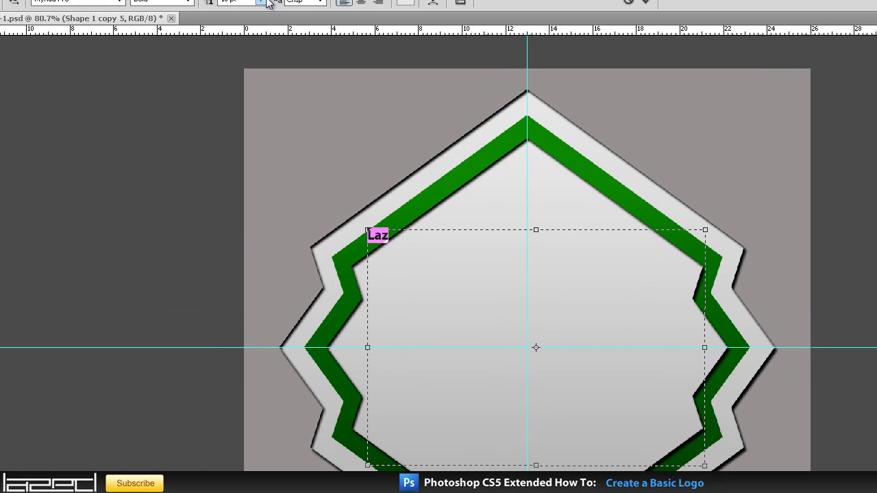
# Try 72, 200, 300 and 250 pt as the size of the "Laz" text
pyautogui.click(304, 33)
pyautogui.click(283, 236)
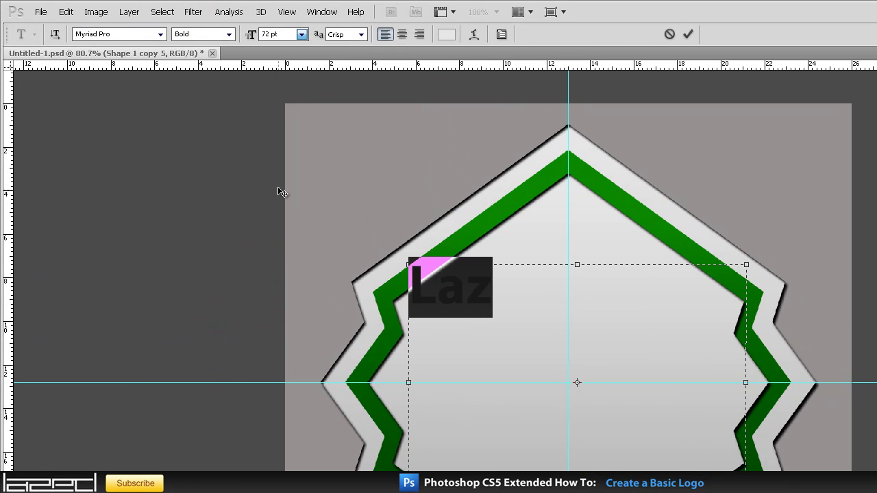
pyautogui.click(286, 35)
pyautogui.write('200')
pyautogui.press('Return')
pyautogui.write('3')
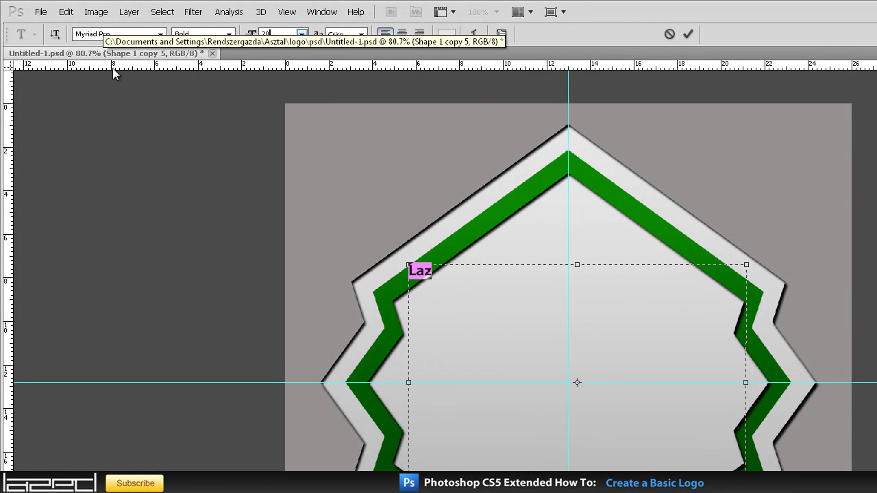
pyautogui.write('00')
pyautogui.press('Return')
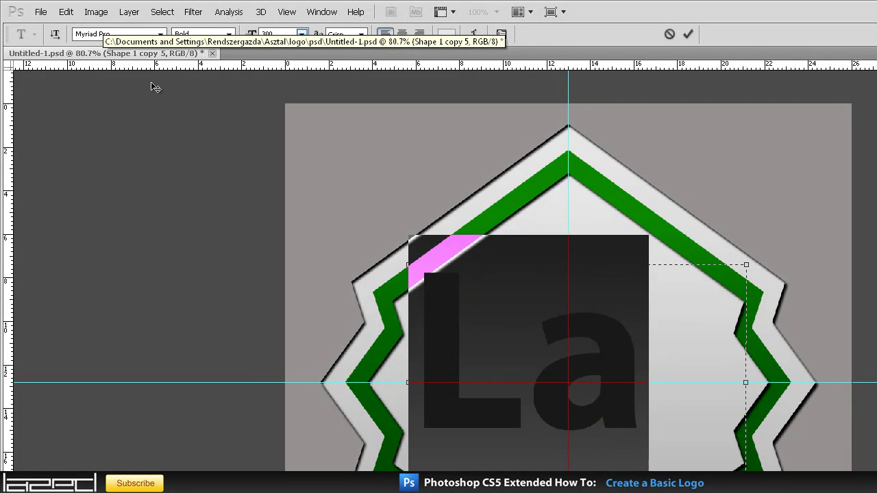
pyautogui.write('250')
pyautogui.press('Return')
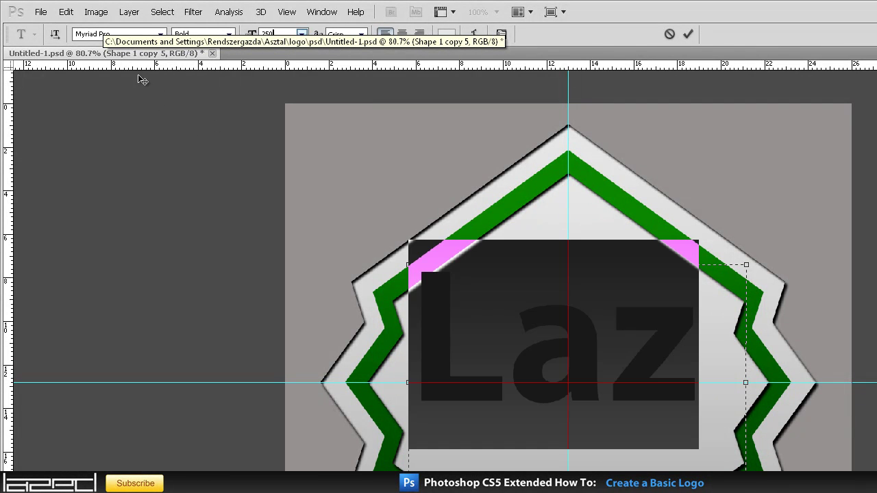
# Change the "Laz" text's font to large9 and set its size to 200 pt
pyautogui.click(160, 33)
pyautogui.scroll(8, 182, 59)
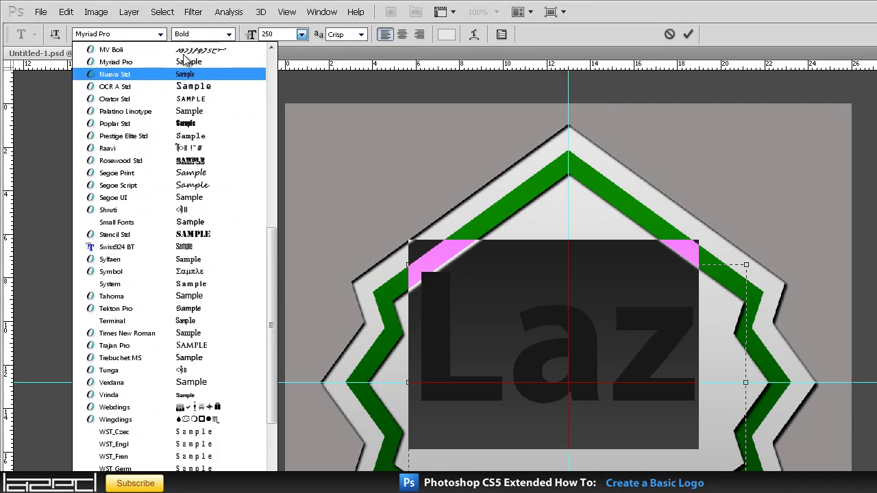
pyautogui.scroll(5, 184, 60)
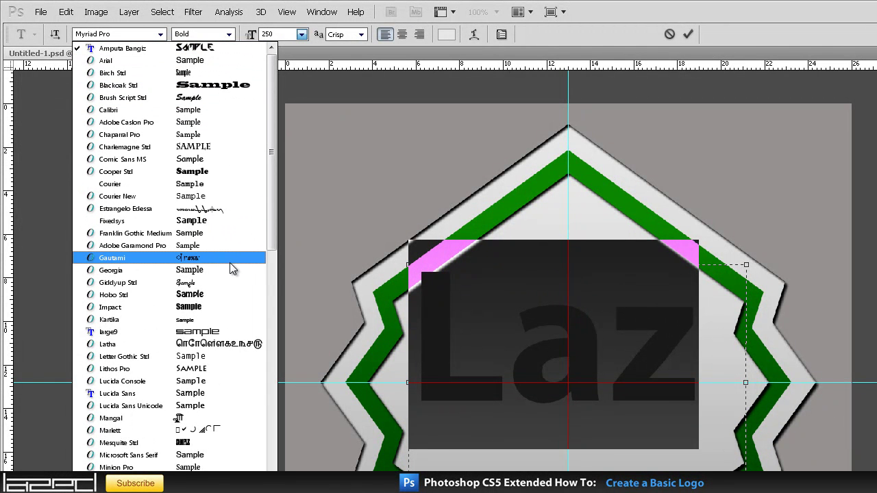
pyautogui.click(250, 330)
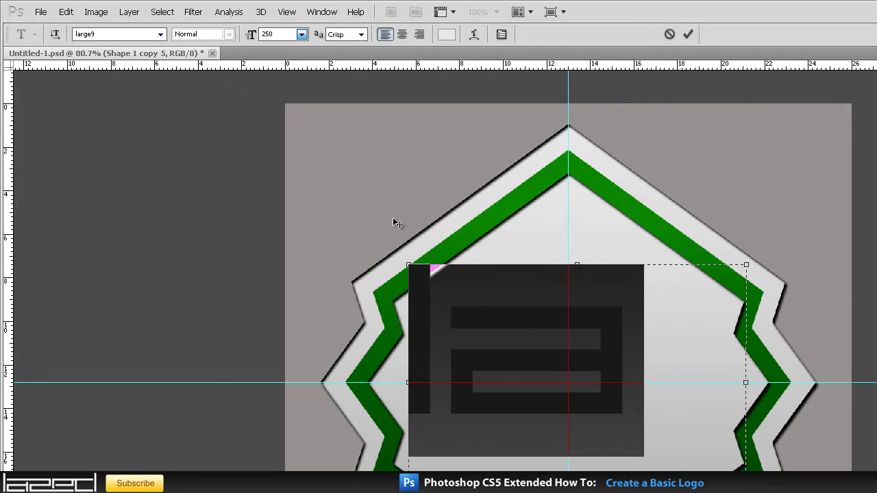
pyautogui.click(277, 34)
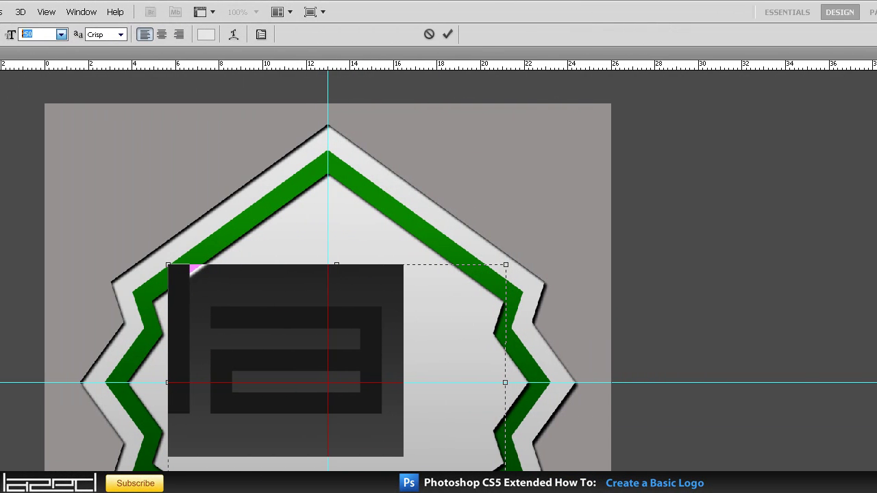
pyautogui.write('200')
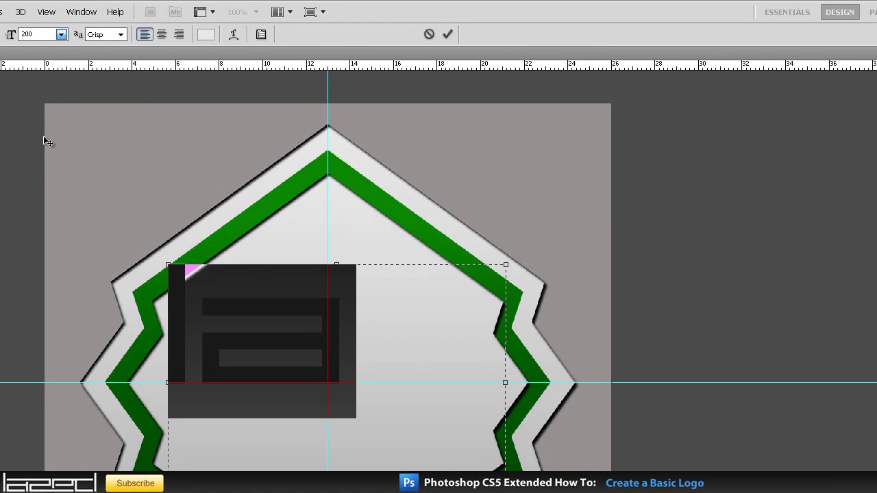
# Try 150 pt for the "Laz" text and return its size to 200 pt
pyautogui.press('BackSpace')
pyautogui.press('BackSpace')
pyautogui.press('BackSpace')
pyautogui.write('150')
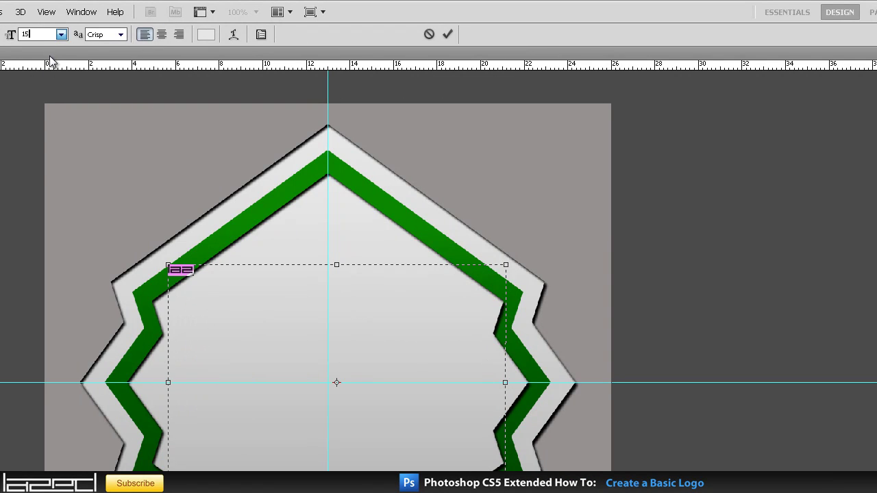
pyautogui.press('BackSpace')
pyautogui.press('BackSpace')
pyautogui.press('BackSpace')
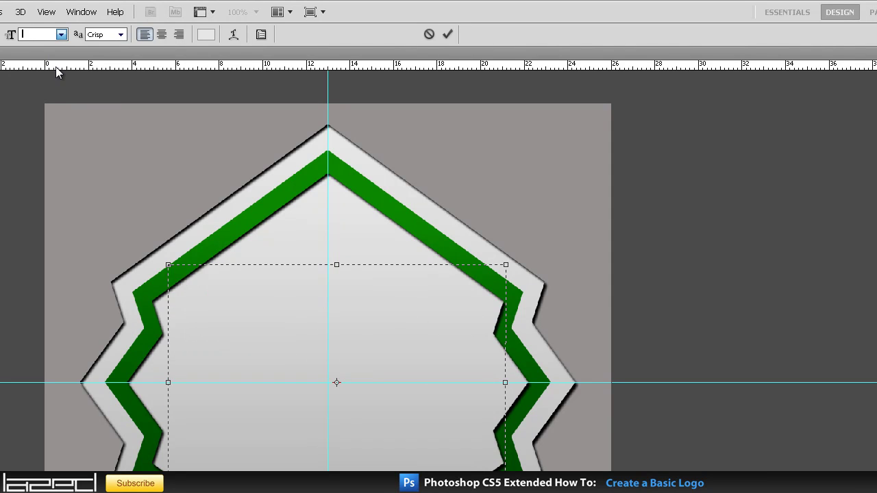
pyautogui.write('200')
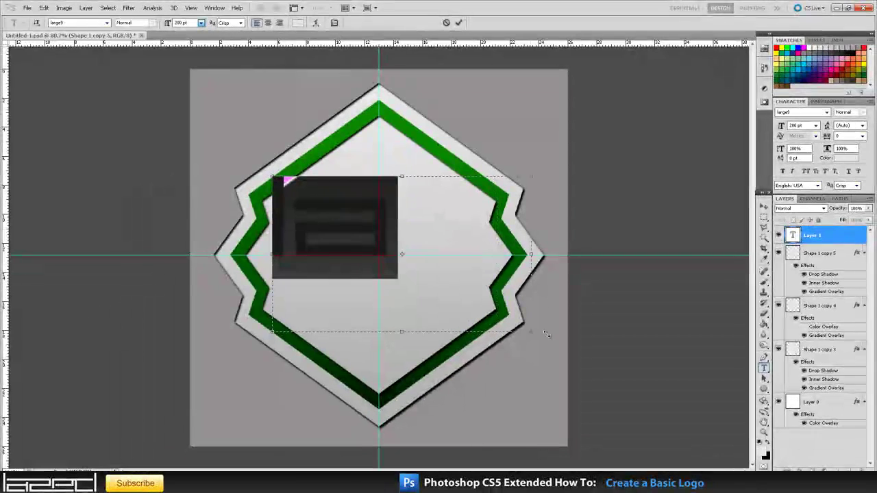
# Widen the text box until all of "Laz" fits on one line and move the text down to the badge's vertical centre
pyautogui.moveTo(499, 332); pyautogui.dragTo(551, 334)
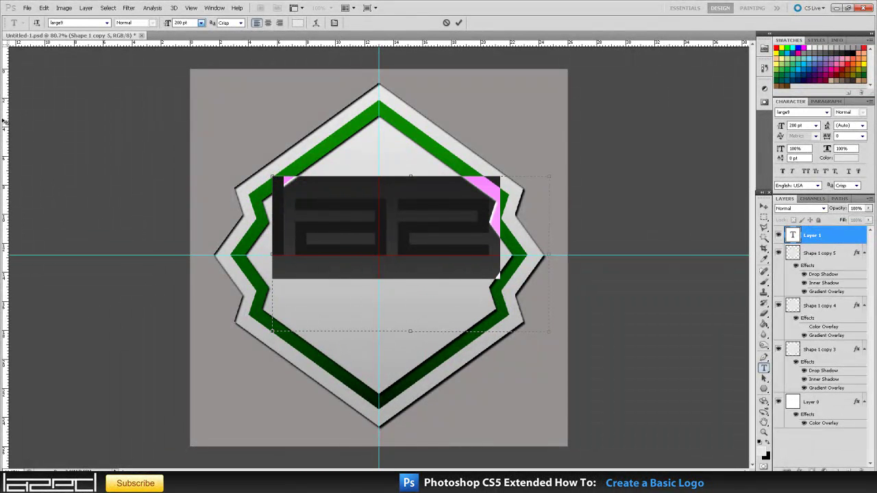
pyautogui.click(763, 206)
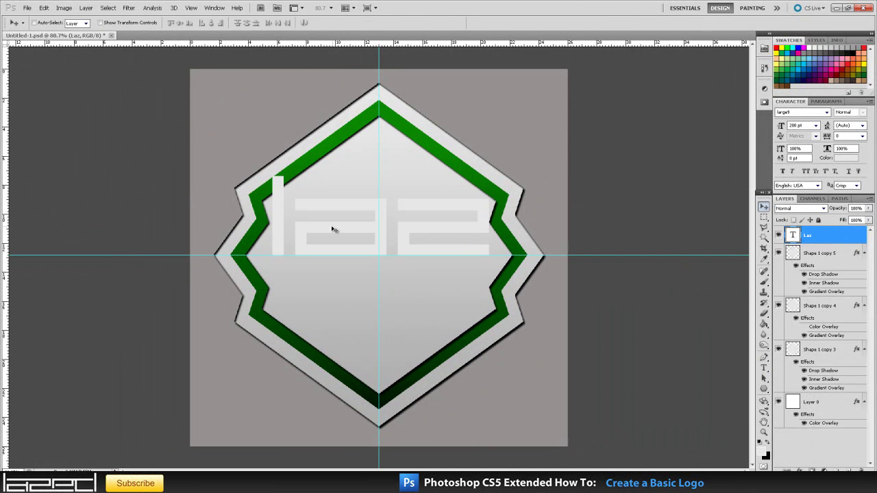
pyautogui.moveTo(339, 229); pyautogui.dragTo(338, 261)
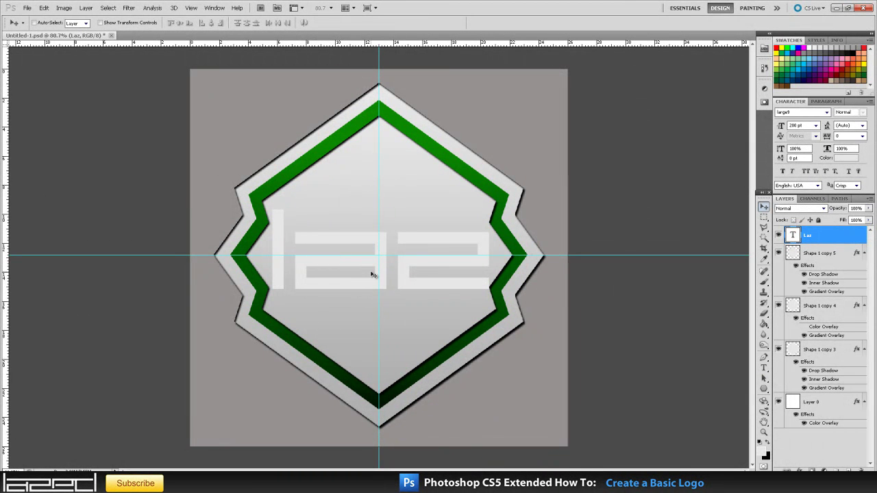
pyautogui.moveTo(374, 288); pyautogui.dragTo(372, 284)
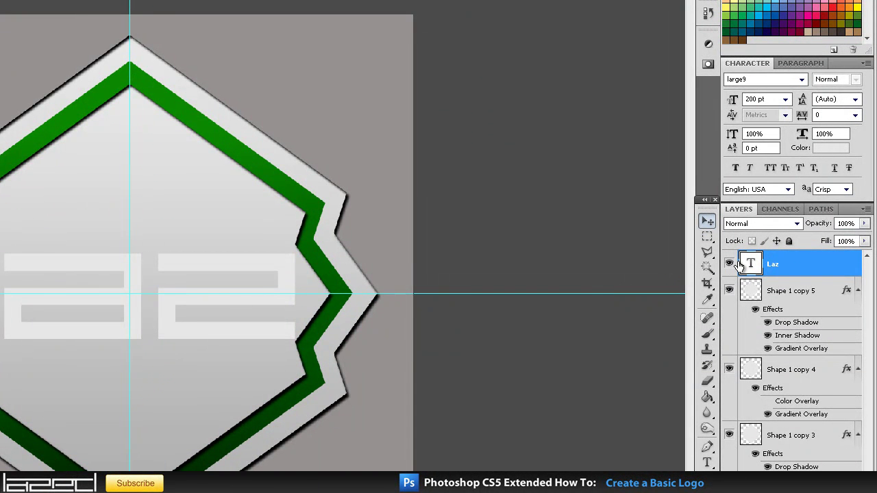
# Cut the Laz letters out of Shape 1 copy 5 with a layer mask made from the text's outline, and hide the Laz layer
pyautogui.keyDown('ctrl'); pyautogui.click(752, 269); pyautogui.keyUp('ctrl')
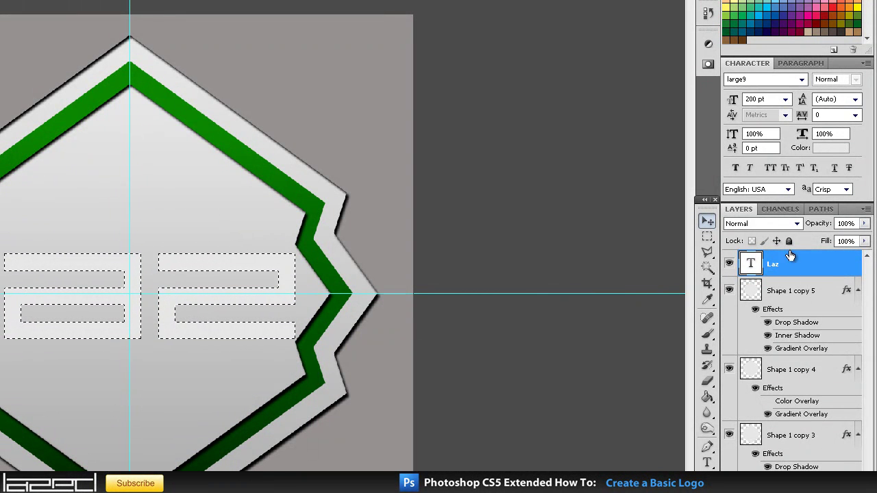
pyautogui.click(794, 293)
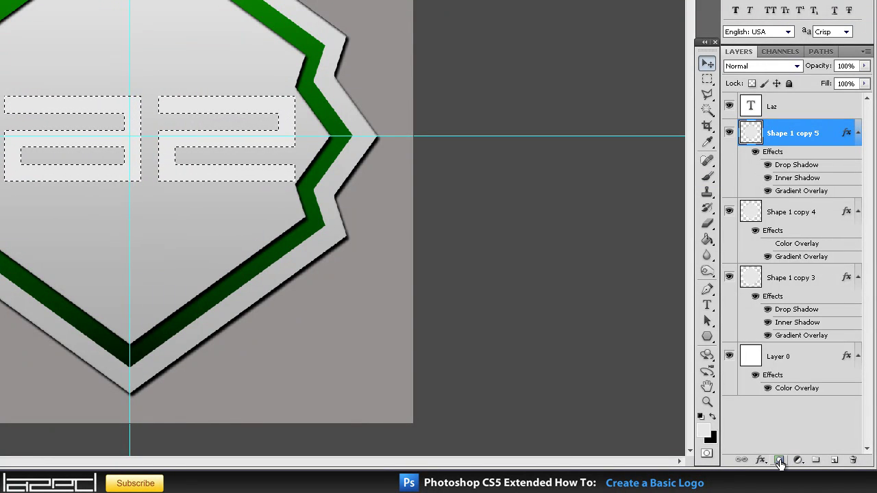
pyautogui.click(780, 461)
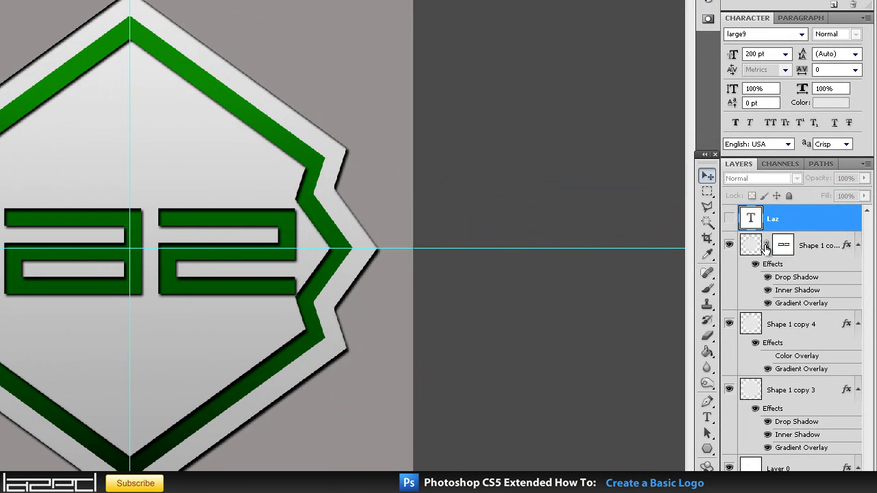
# Unlink the mask of Shape 1 copy 5 and shift the letter cut-outs slightly up and to the left
pyautogui.click(784, 248)
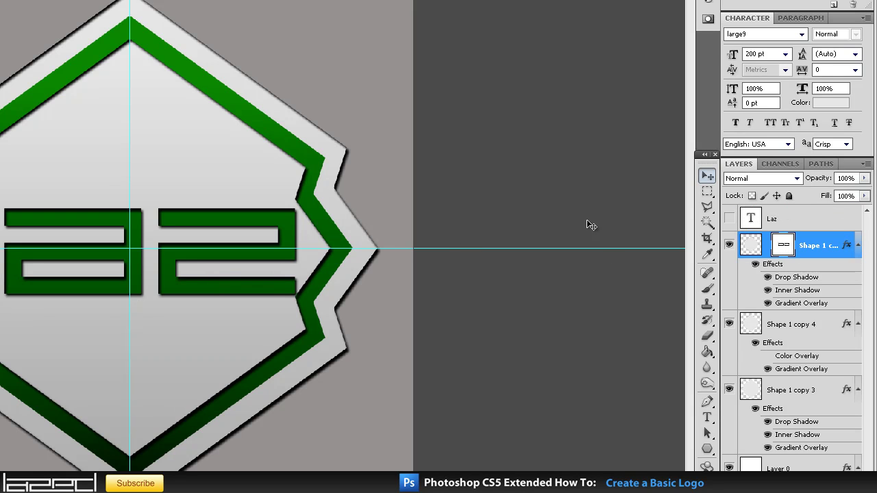
pyautogui.moveTo(176, 286)
pyautogui.mouseDown()
pyautogui.moveTo(171, 264)
pyautogui.moveTo(93, 240)
pyautogui.moveTo(114, 276)
pyautogui.moveTo(155, 272)
pyautogui.moveTo(171, 283)
pyautogui.mouseUp()
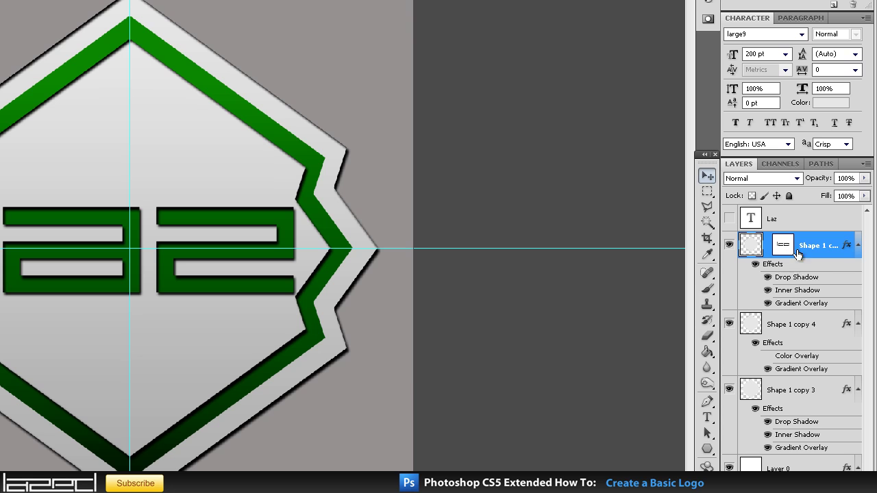
# Try purple, dark red-to-pink and orange-to-yellow gradient presets on the Gradient Overlay of Shape 1 copy 4
pyautogui.doubleClick(800, 368)
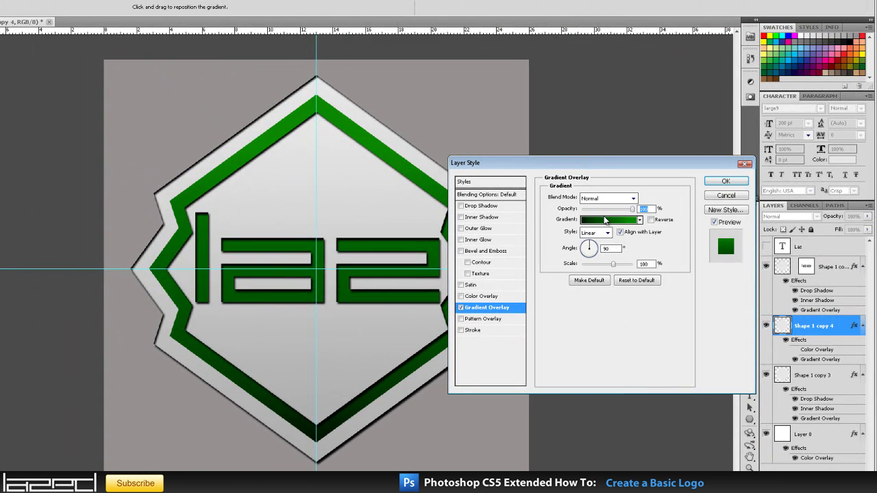
pyautogui.click(639, 220)
pyautogui.click(606, 224)
pyautogui.click(596, 255)
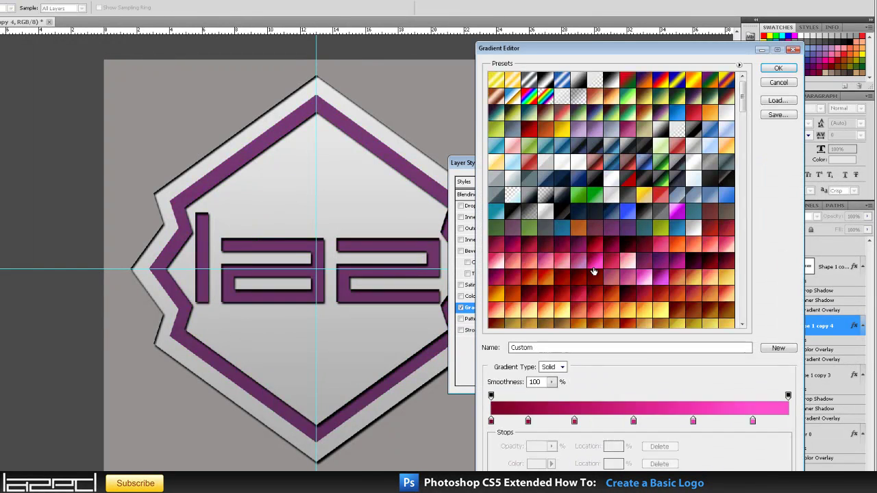
pyautogui.scroll(-2, 589, 274)
pyautogui.click(570, 288)
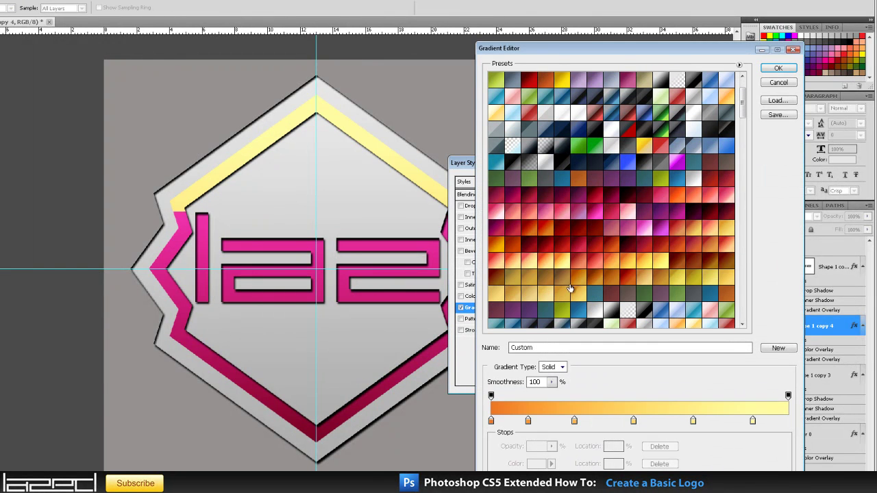
pyautogui.click(778, 69)
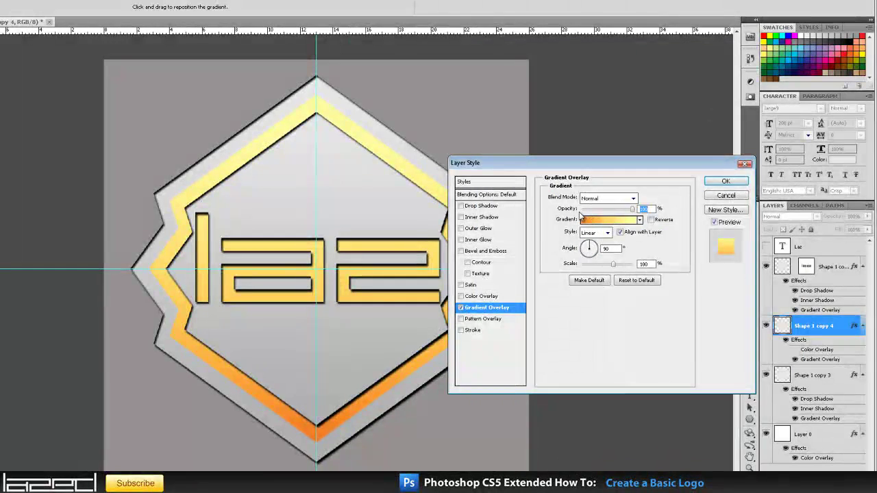
# Apply the Dell Grey gradient preset to the overlay of Shape 1 copy 4 and hide the guides
pyautogui.click(588, 217)
pyautogui.click(708, 178)
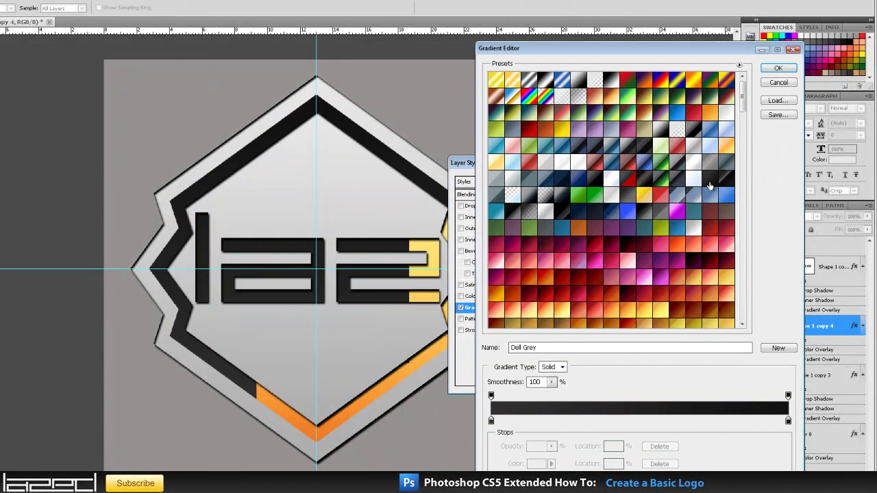
pyautogui.click(778, 69)
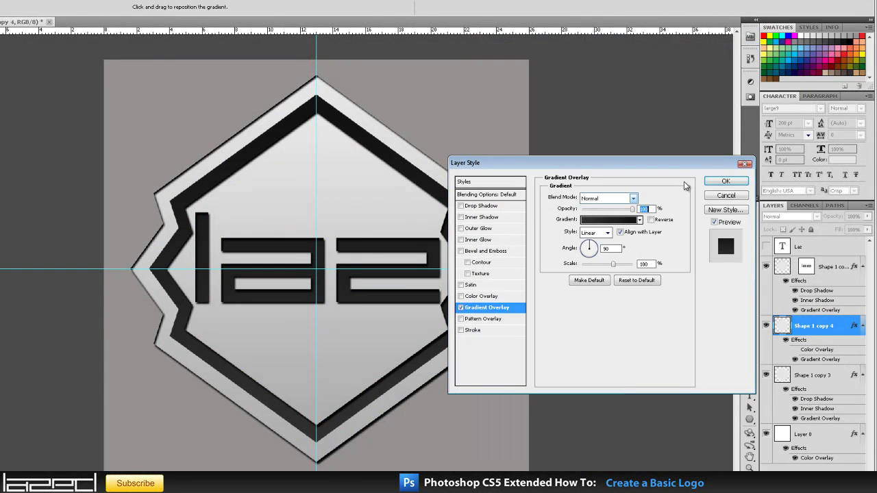
pyautogui.click(727, 180)
pyautogui.scroll(-1, 327, 209)
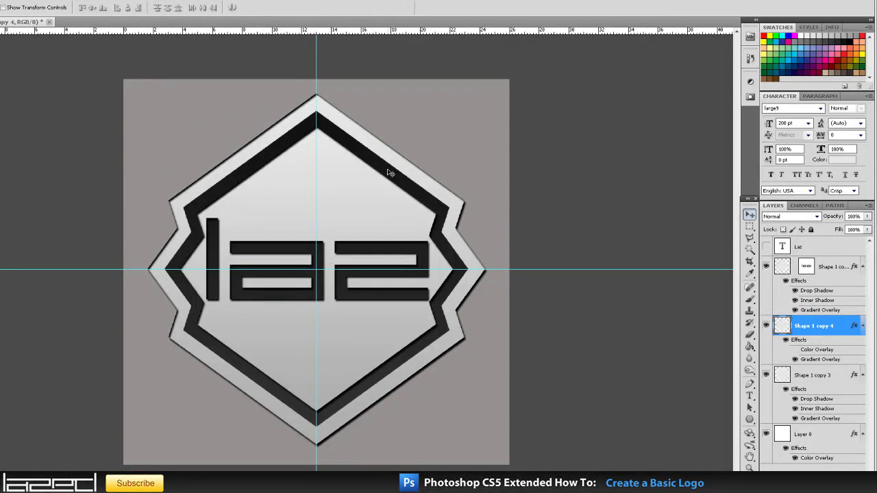
pyautogui.hotkey('ctrl', ';')
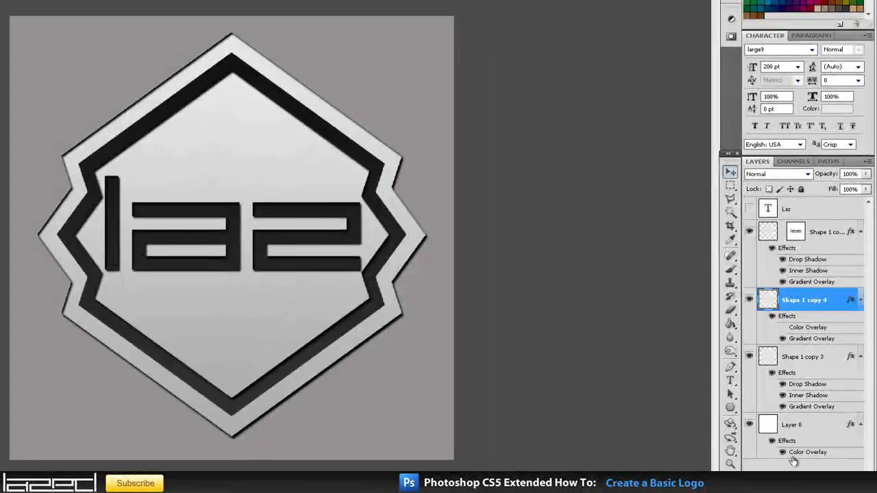
# Replace Layer 0's Color Overlay with a linear Gradient Overlay using the Dell Grey preset
pyautogui.click(815, 434)
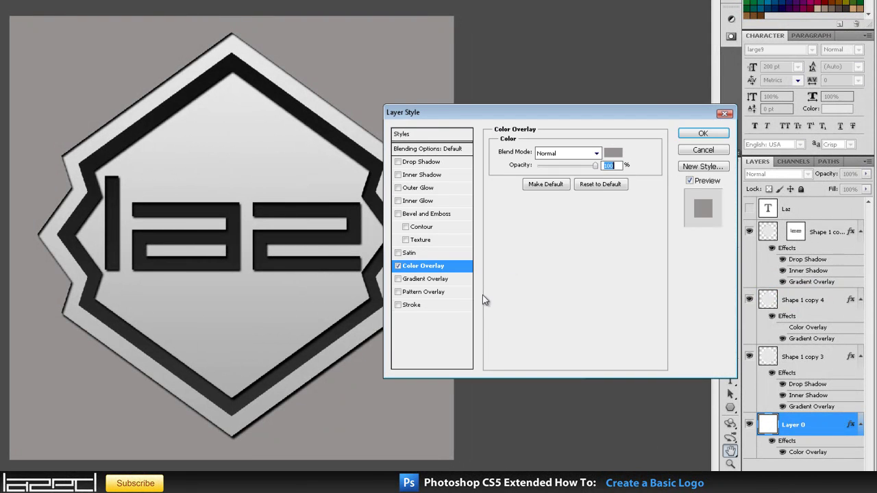
pyautogui.click(398, 266)
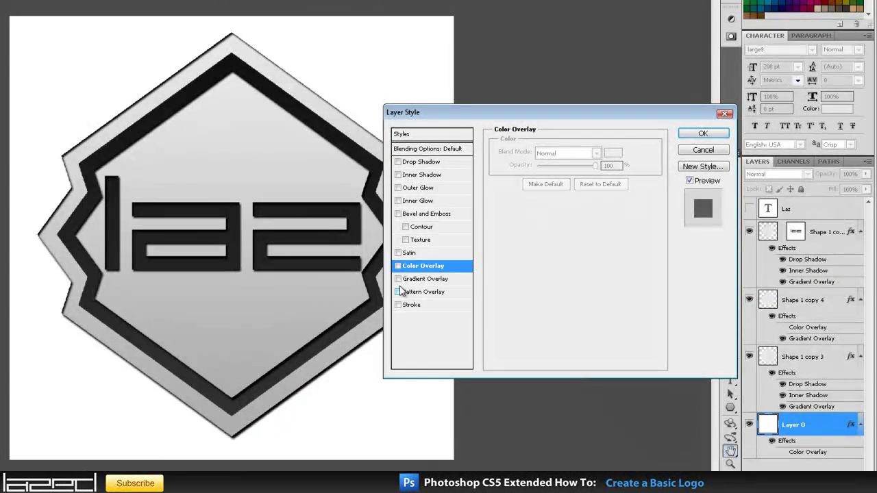
pyautogui.click(424, 279)
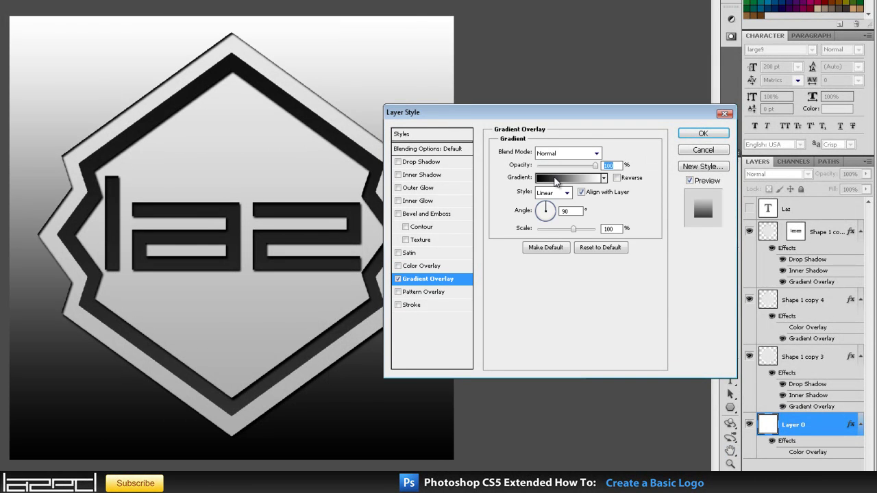
pyautogui.click(558, 177)
pyautogui.click(685, 126)
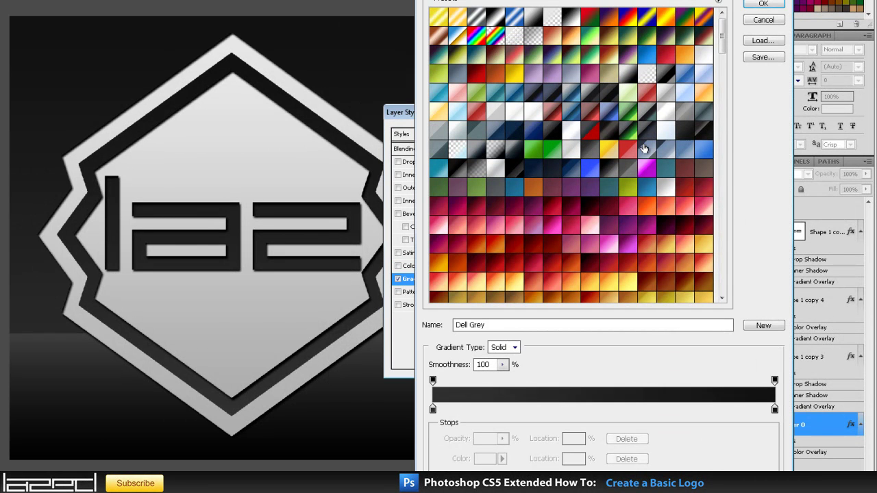
pyautogui.click(763, 3)
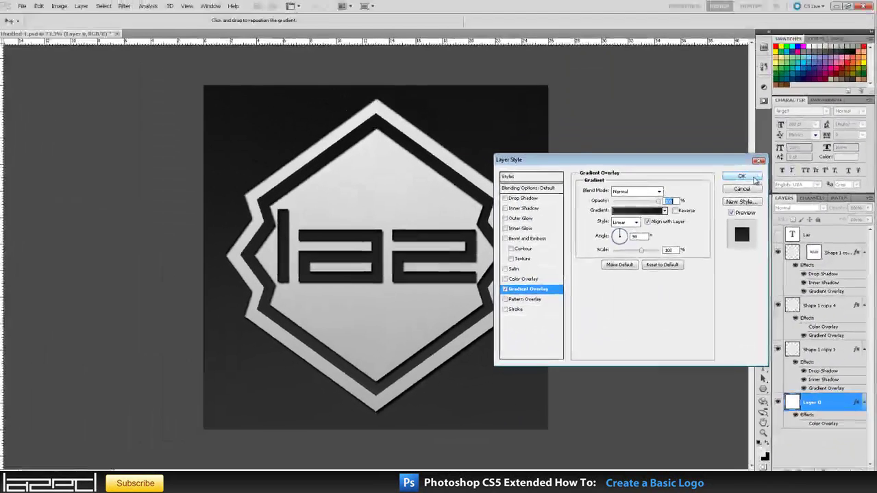
pyautogui.click(753, 179)
pyautogui.scroll(1, 261, 209)
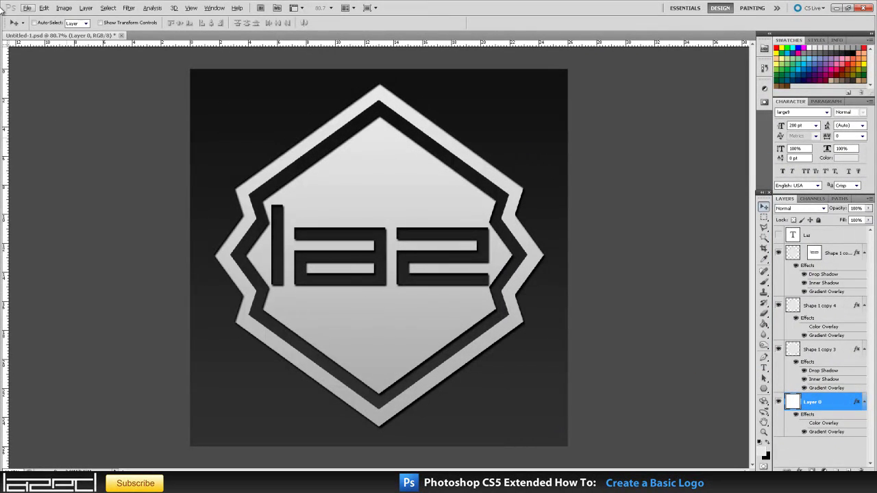
# Hide the background Layer 0 and toggle the visibility of Shape 1 copy 3 off and back on
pyautogui.click(27, 8)
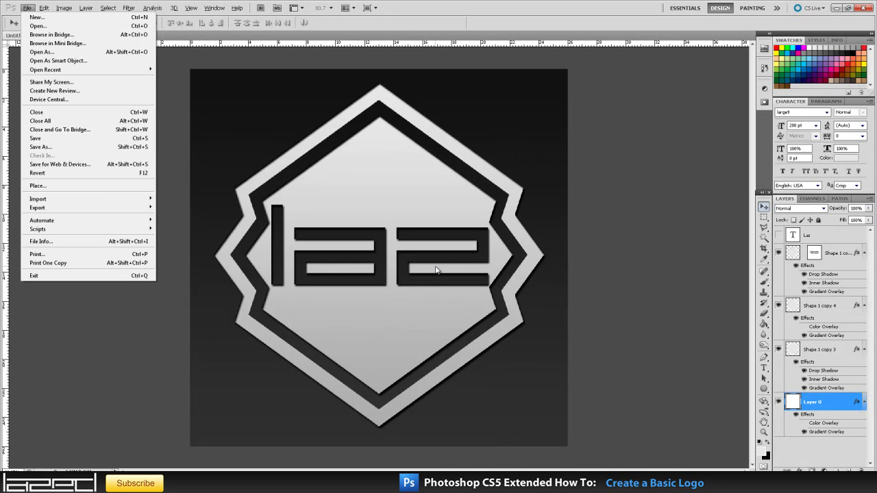
pyautogui.click(607, 247)
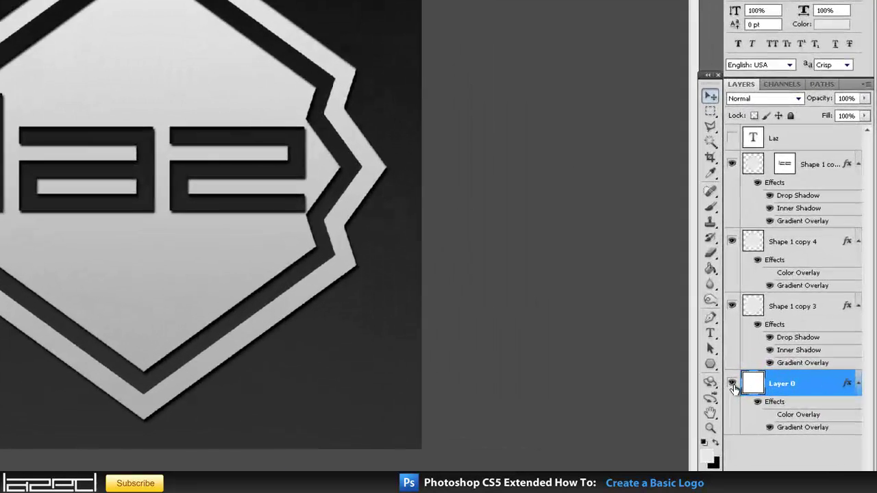
pyautogui.click(777, 402)
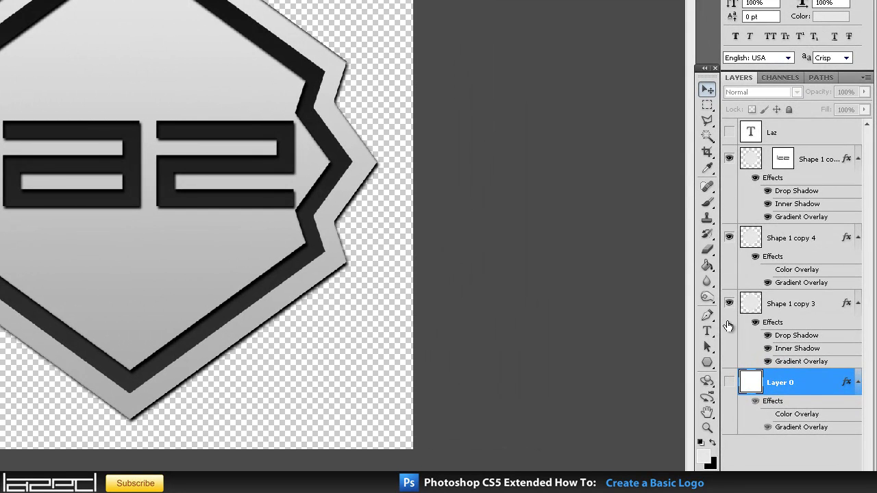
pyautogui.click(813, 312)
pyautogui.click(726, 304)
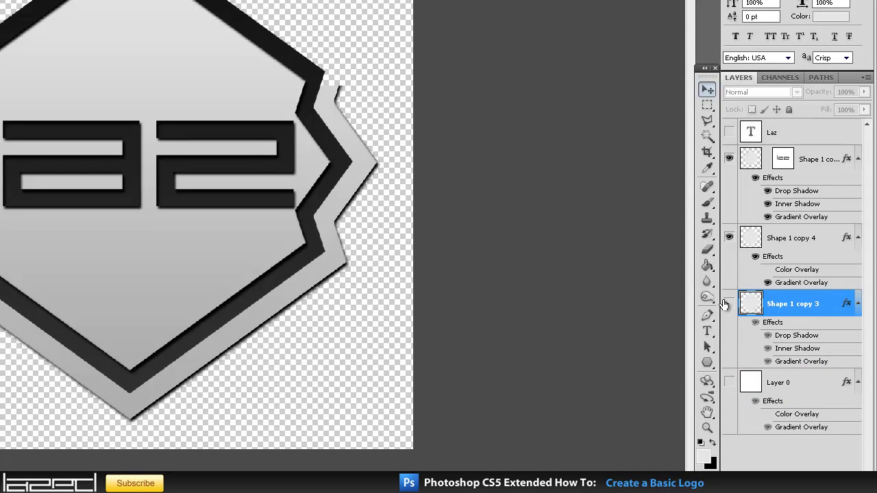
pyautogui.click(728, 303)
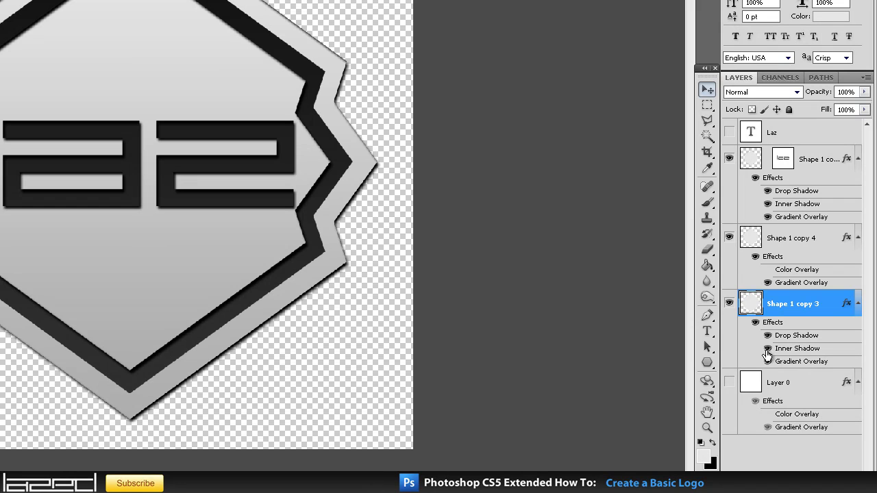
# Turn off the Drop Shadow in the layer style of Shape 1 copy 3
pyautogui.doubleClick(799, 308)
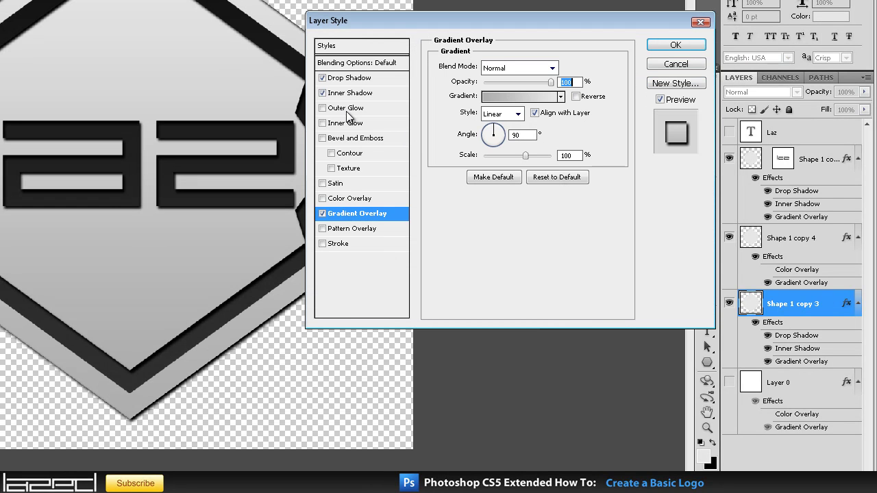
pyautogui.click(322, 78)
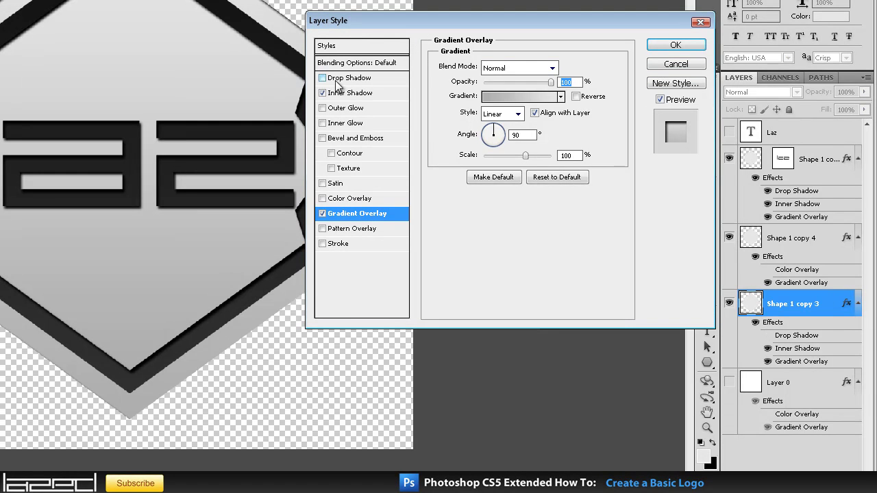
pyautogui.click(659, 47)
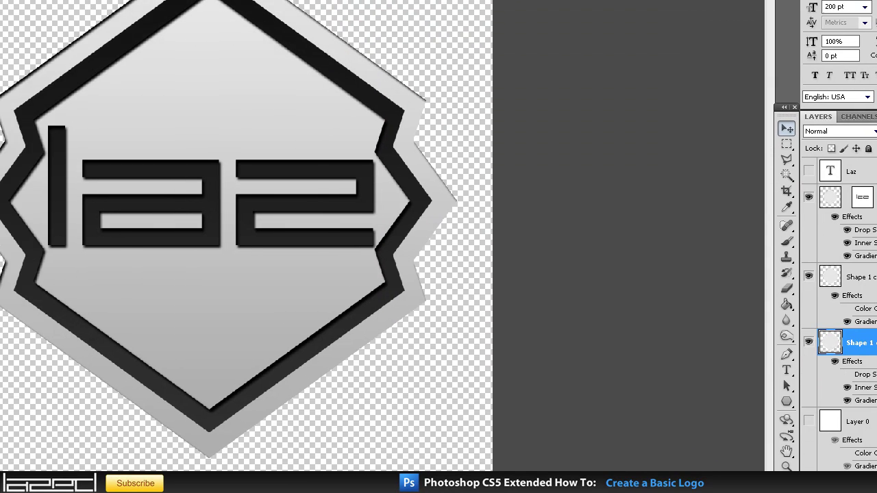
# Start a Save for Web & Devices export as a transparent 1024 x 1024 px PNG-24, inspecting the badge's edges in the preview
pyautogui.click(16, 2)
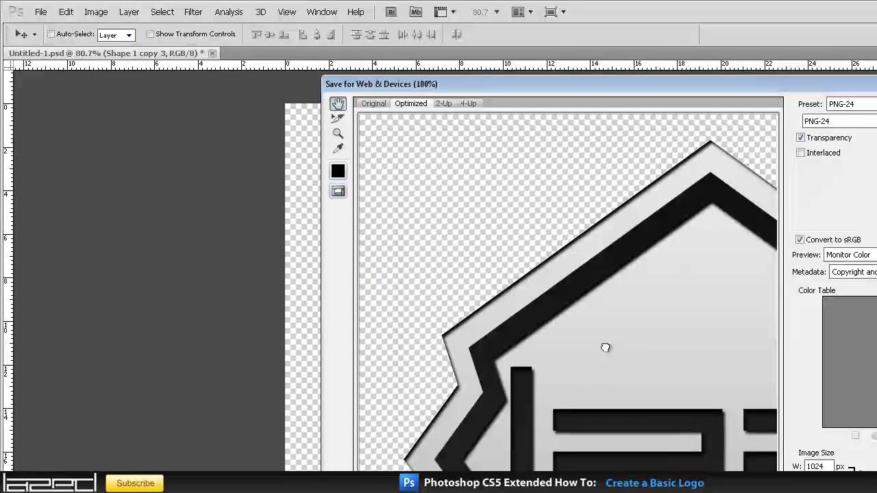
pyautogui.moveTo(604, 347); pyautogui.dragTo(384, 425)
pyautogui.moveTo(554, 334); pyautogui.dragTo(581, 373)
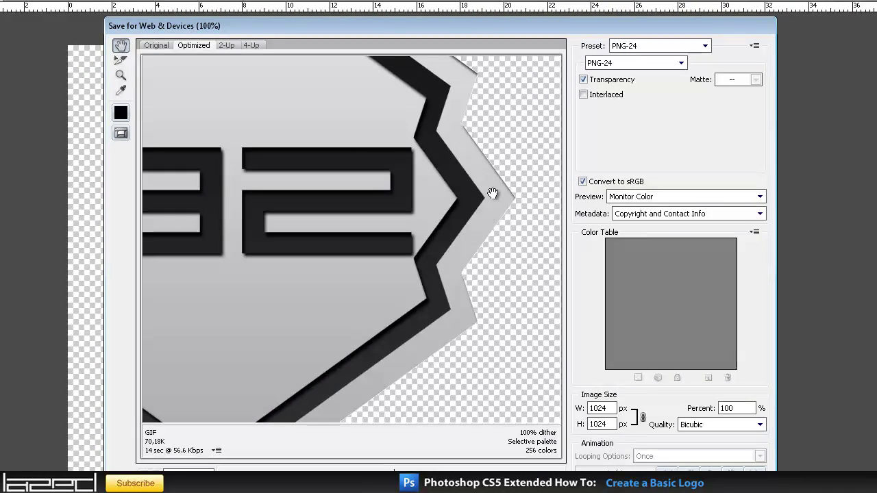
pyautogui.moveTo(471, 165); pyautogui.dragTo(372, 247)
pyautogui.click(539, 470)
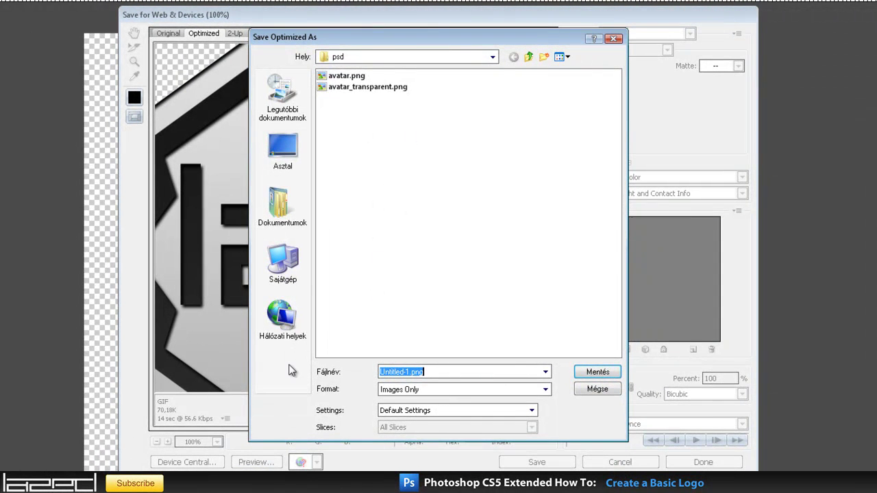
# Save the image as Untitled-1.png in a new folder named png inside the desktop's logo folder
pyautogui.click(280, 171)
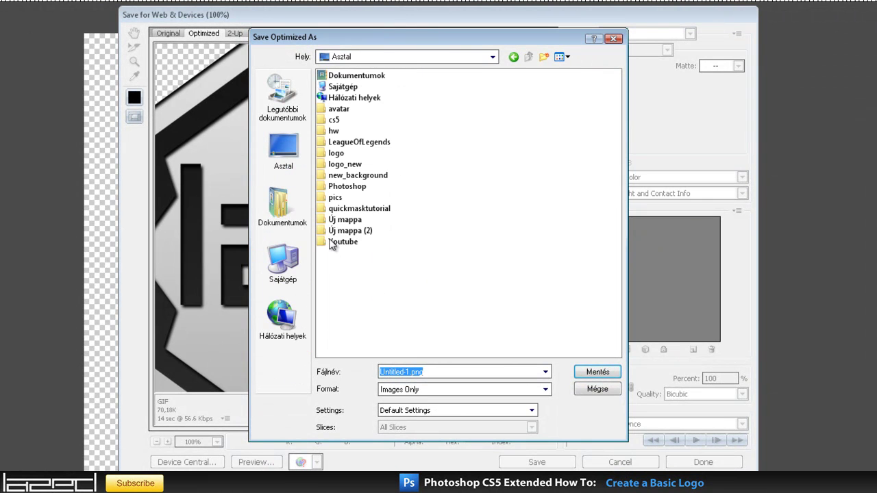
pyautogui.doubleClick(334, 156)
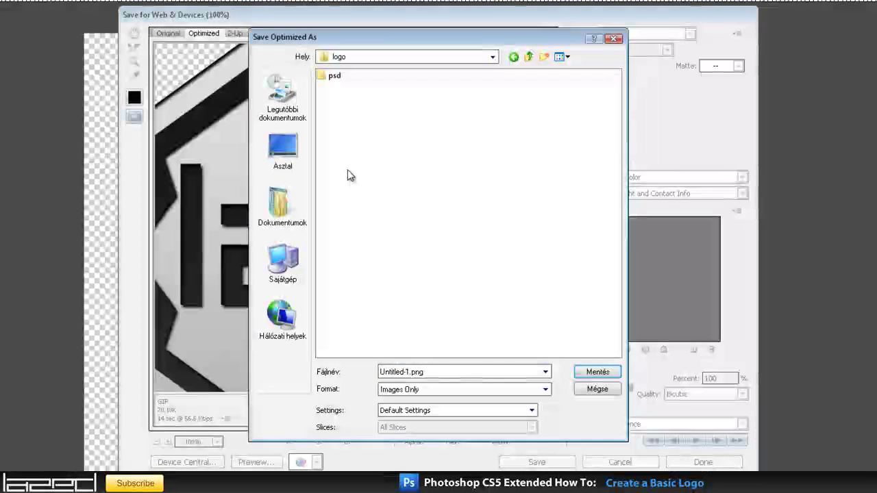
pyautogui.rightClick(395, 263)
pyautogui.moveTo(479, 361)
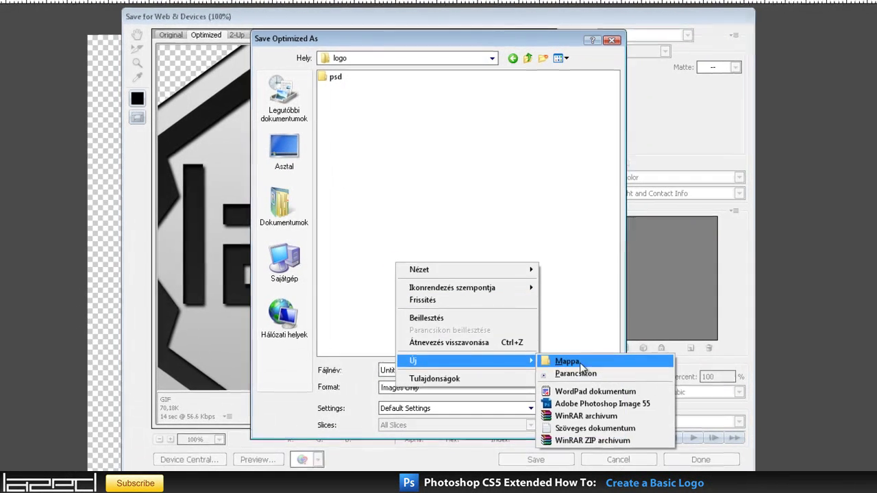
pyautogui.click(570, 361)
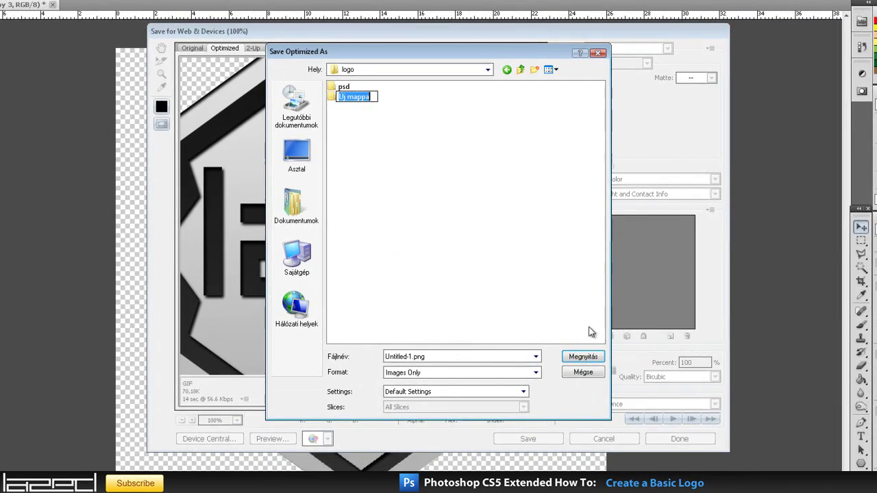
pyautogui.write('png')
pyautogui.press('Return')
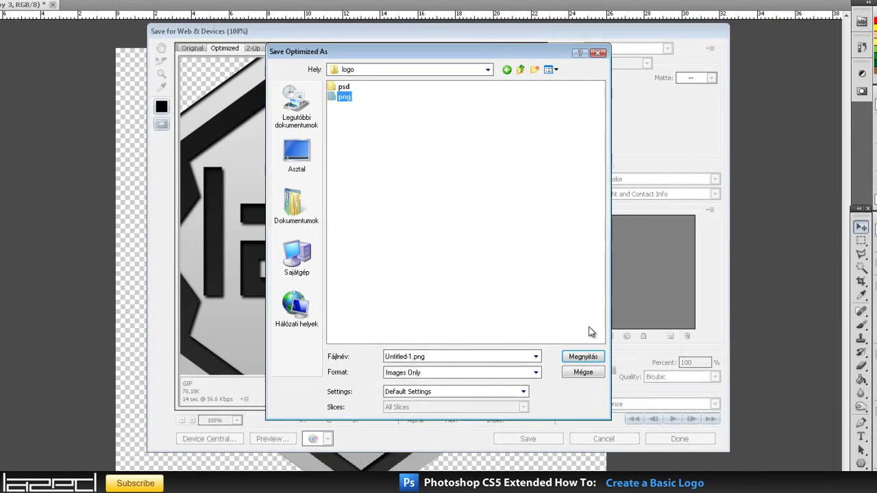
pyautogui.press('Return')
pyautogui.click(544, 305)
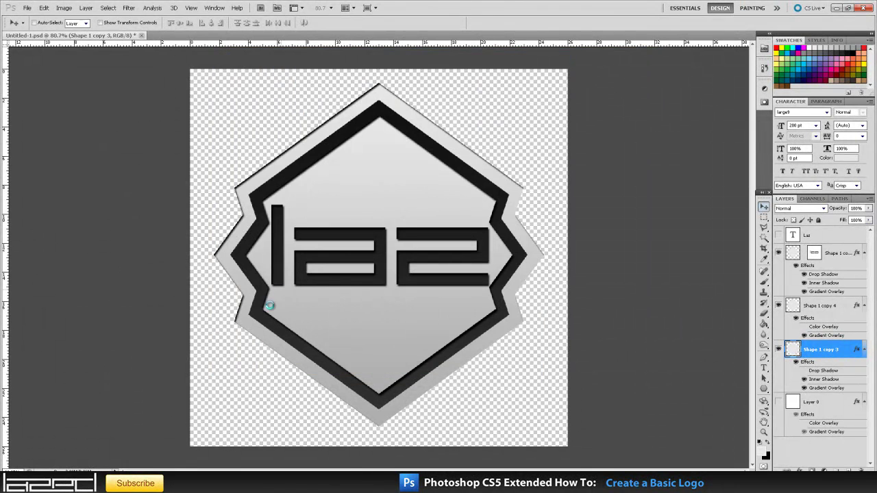
# Minimize Photoshop and open the logo folder on the desktop
pyautogui.click(836, 8)
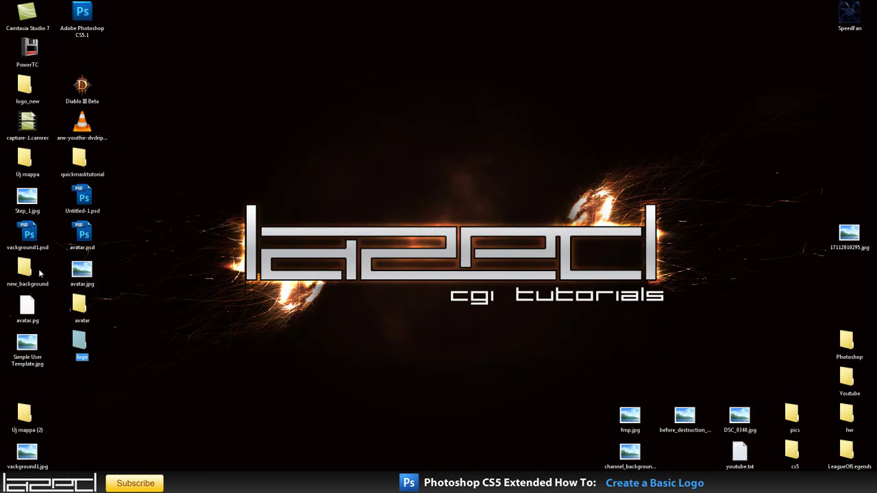
pyautogui.press('l')
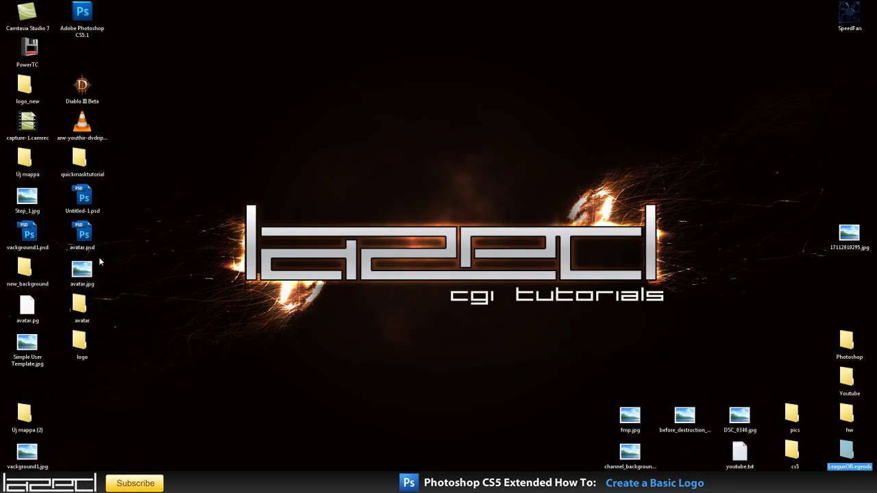
pyautogui.press('l')
pyautogui.press('l')
pyautogui.press('l')
pyautogui.press('l')
pyautogui.press('l')
pyautogui.press('Return')
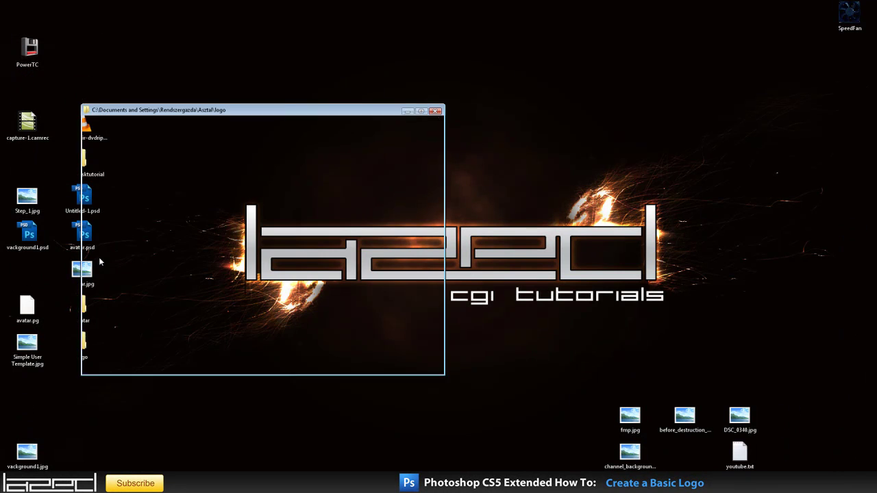
# View the exported Untitled-1.png from the png folder in the Windows picture viewer, and close the viewer
pyautogui.doubleClick(195, 171)
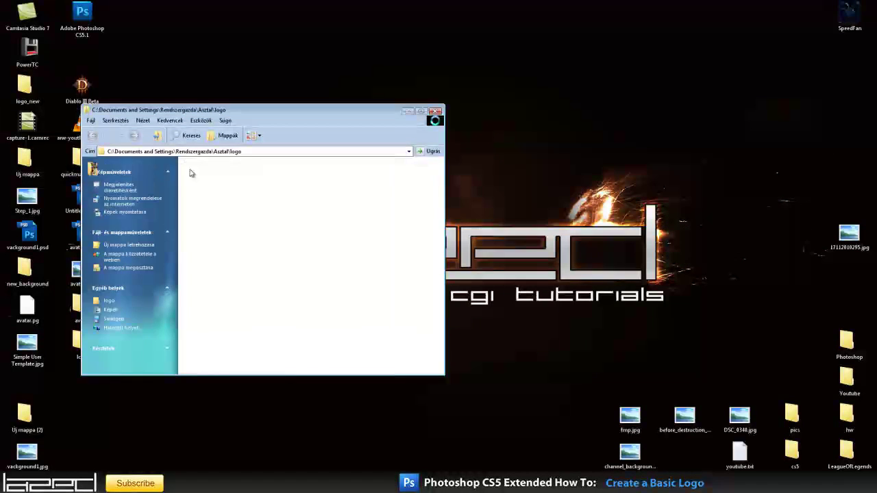
pyautogui.rightClick(197, 171)
pyautogui.click(219, 177)
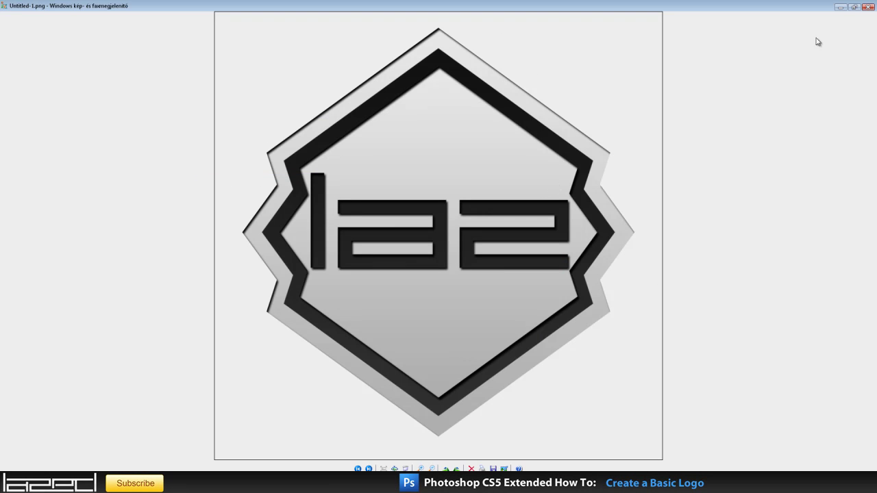
pyautogui.click(867, 7)
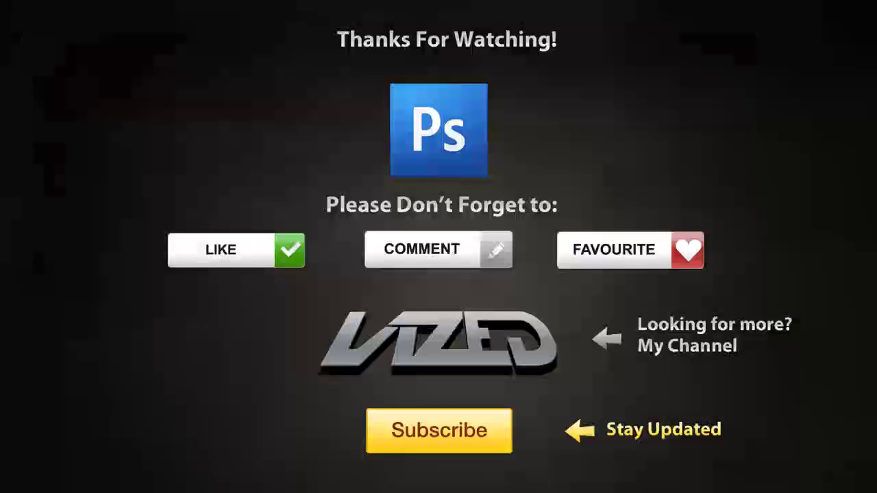